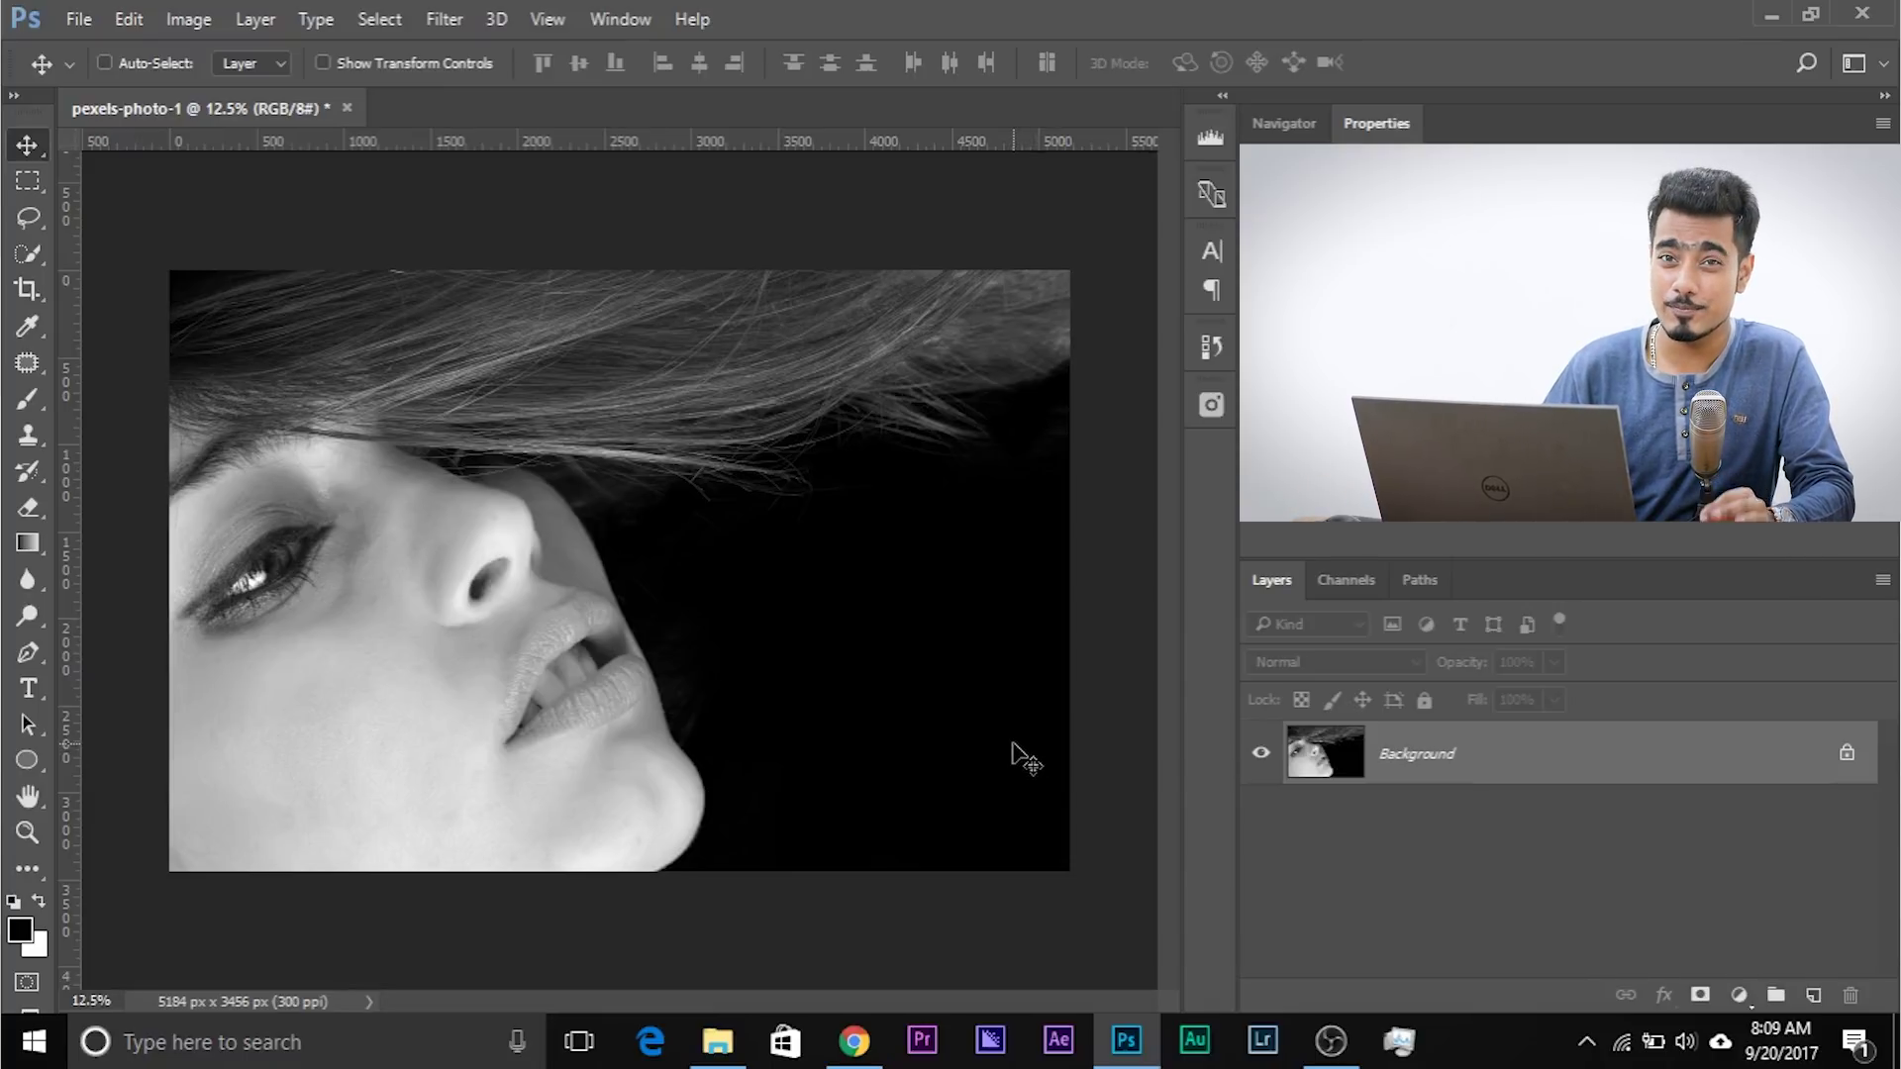
# Convert the pexels-photo-1 Background into editable Layer 0 and add a white layer mask.
pyautogui.click(1847, 756)
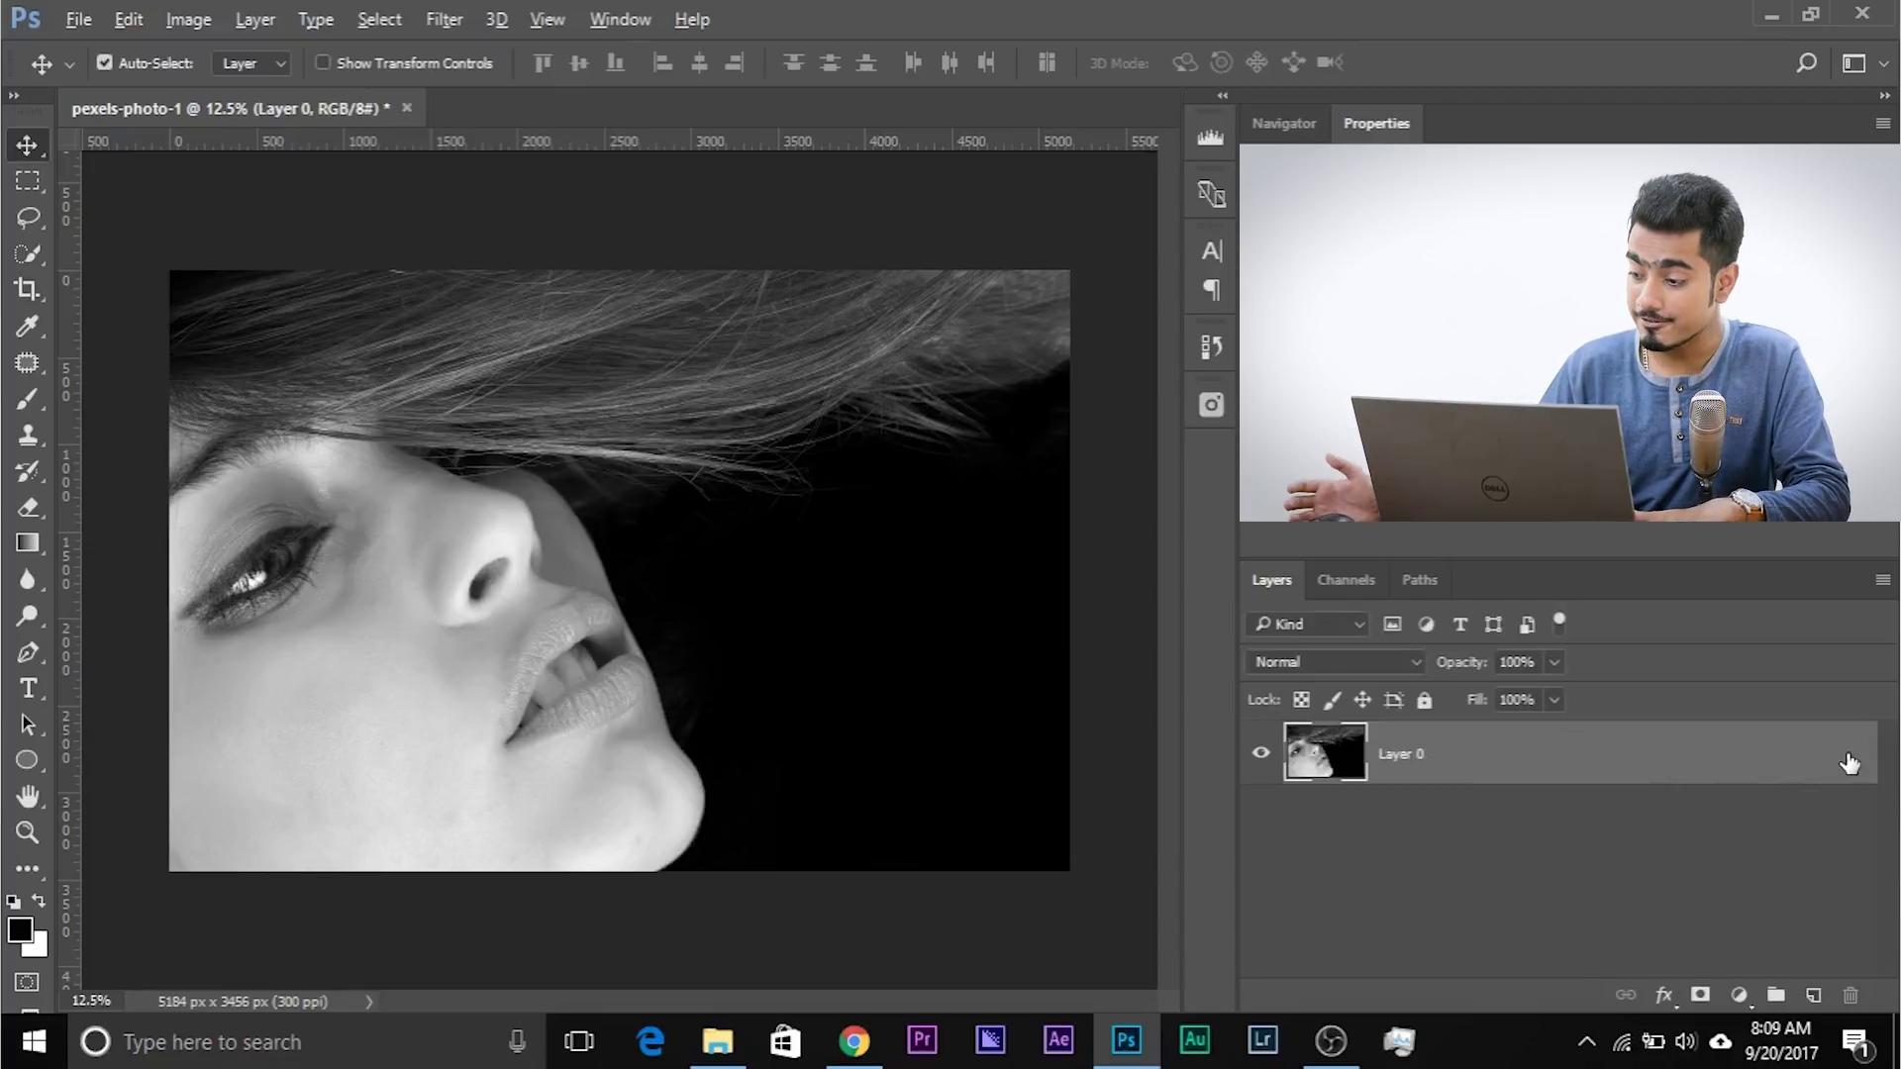
pyautogui.hotkey('ctrl', 'z')
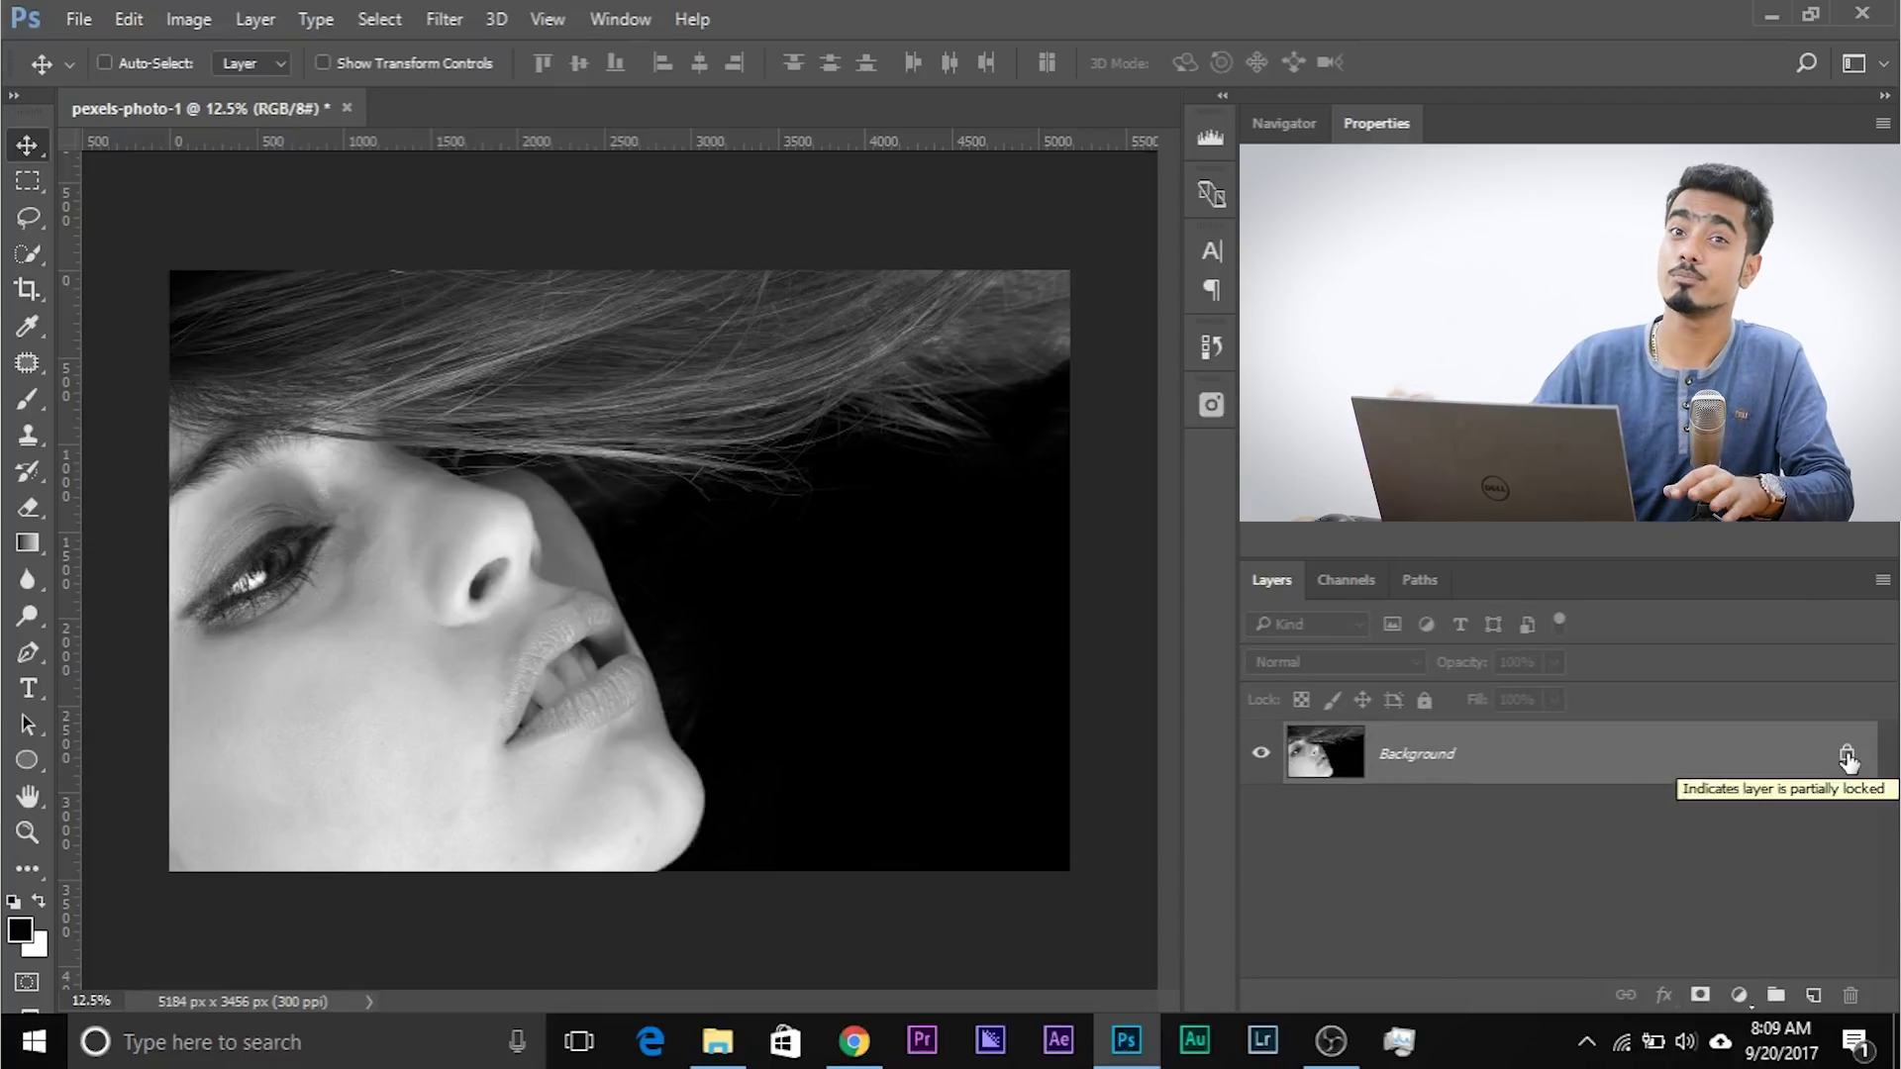
pyautogui.doubleClick(1693, 764)
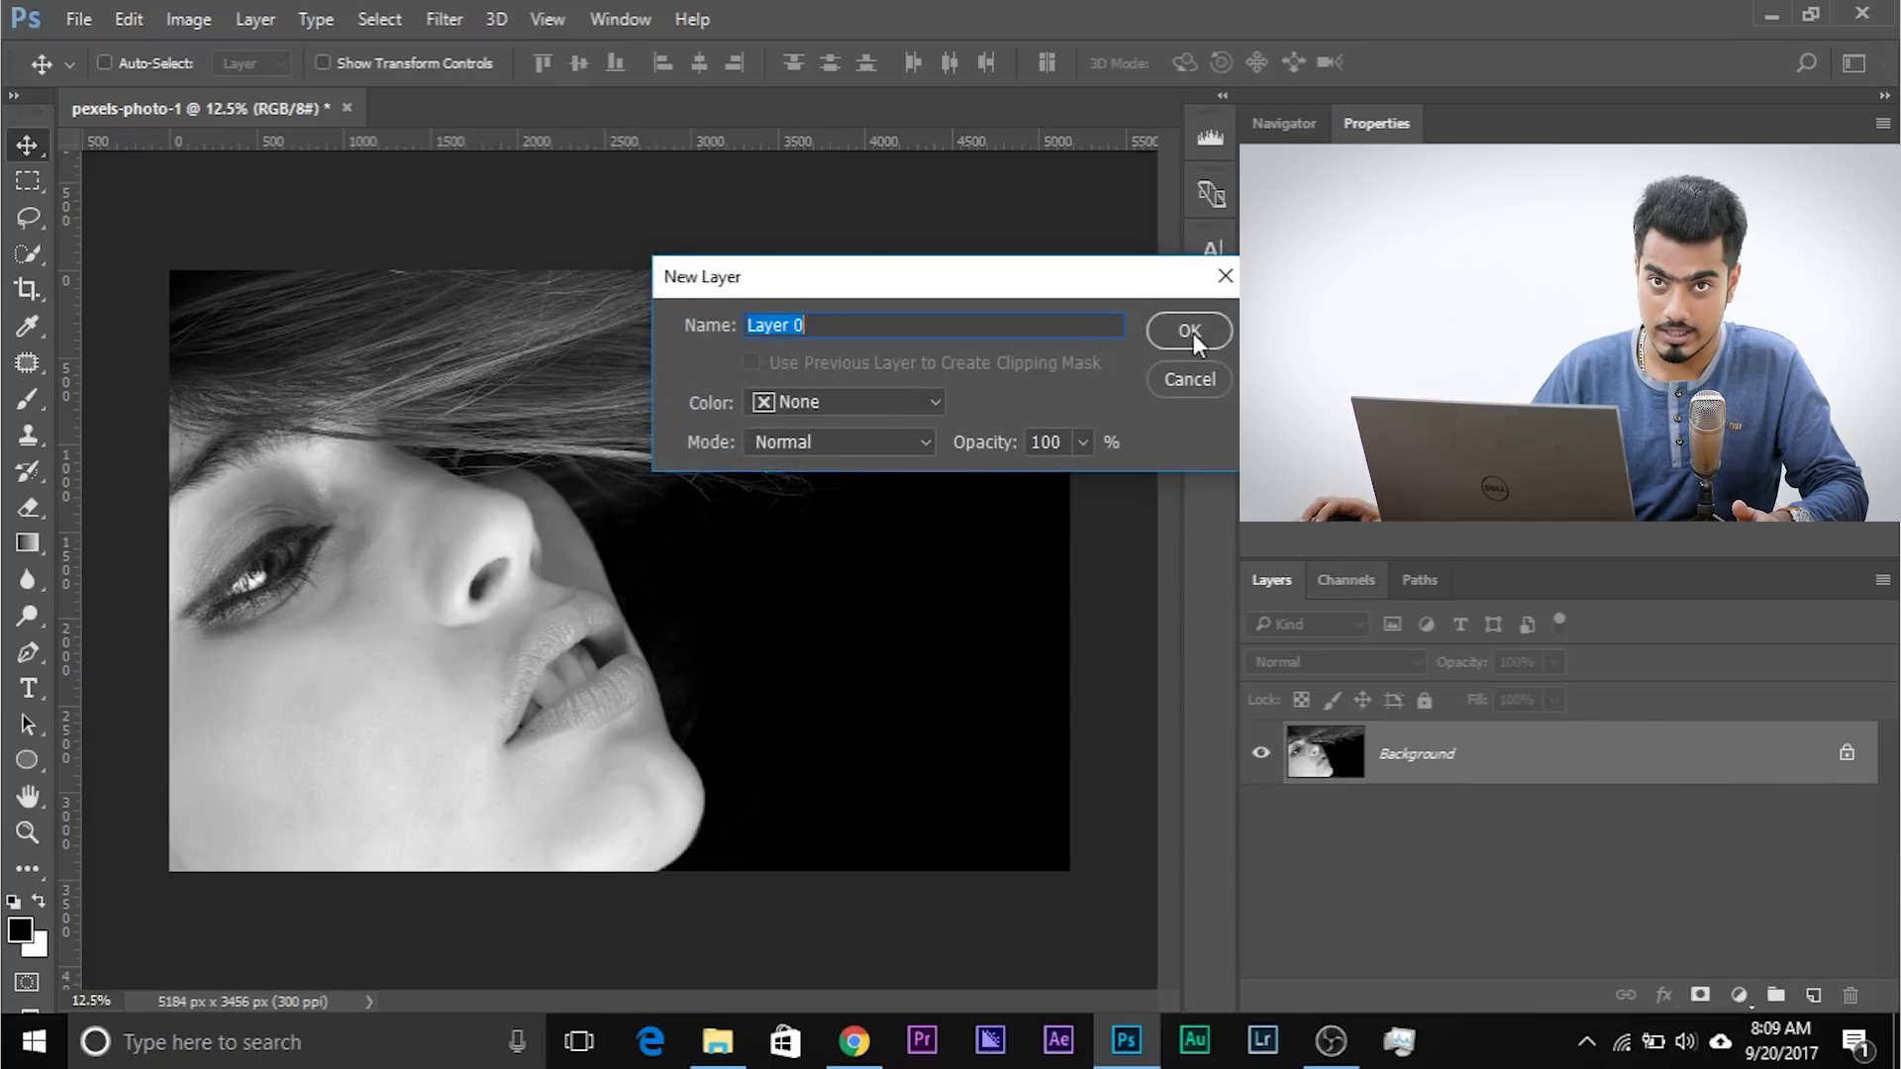
pyautogui.click(1192, 333)
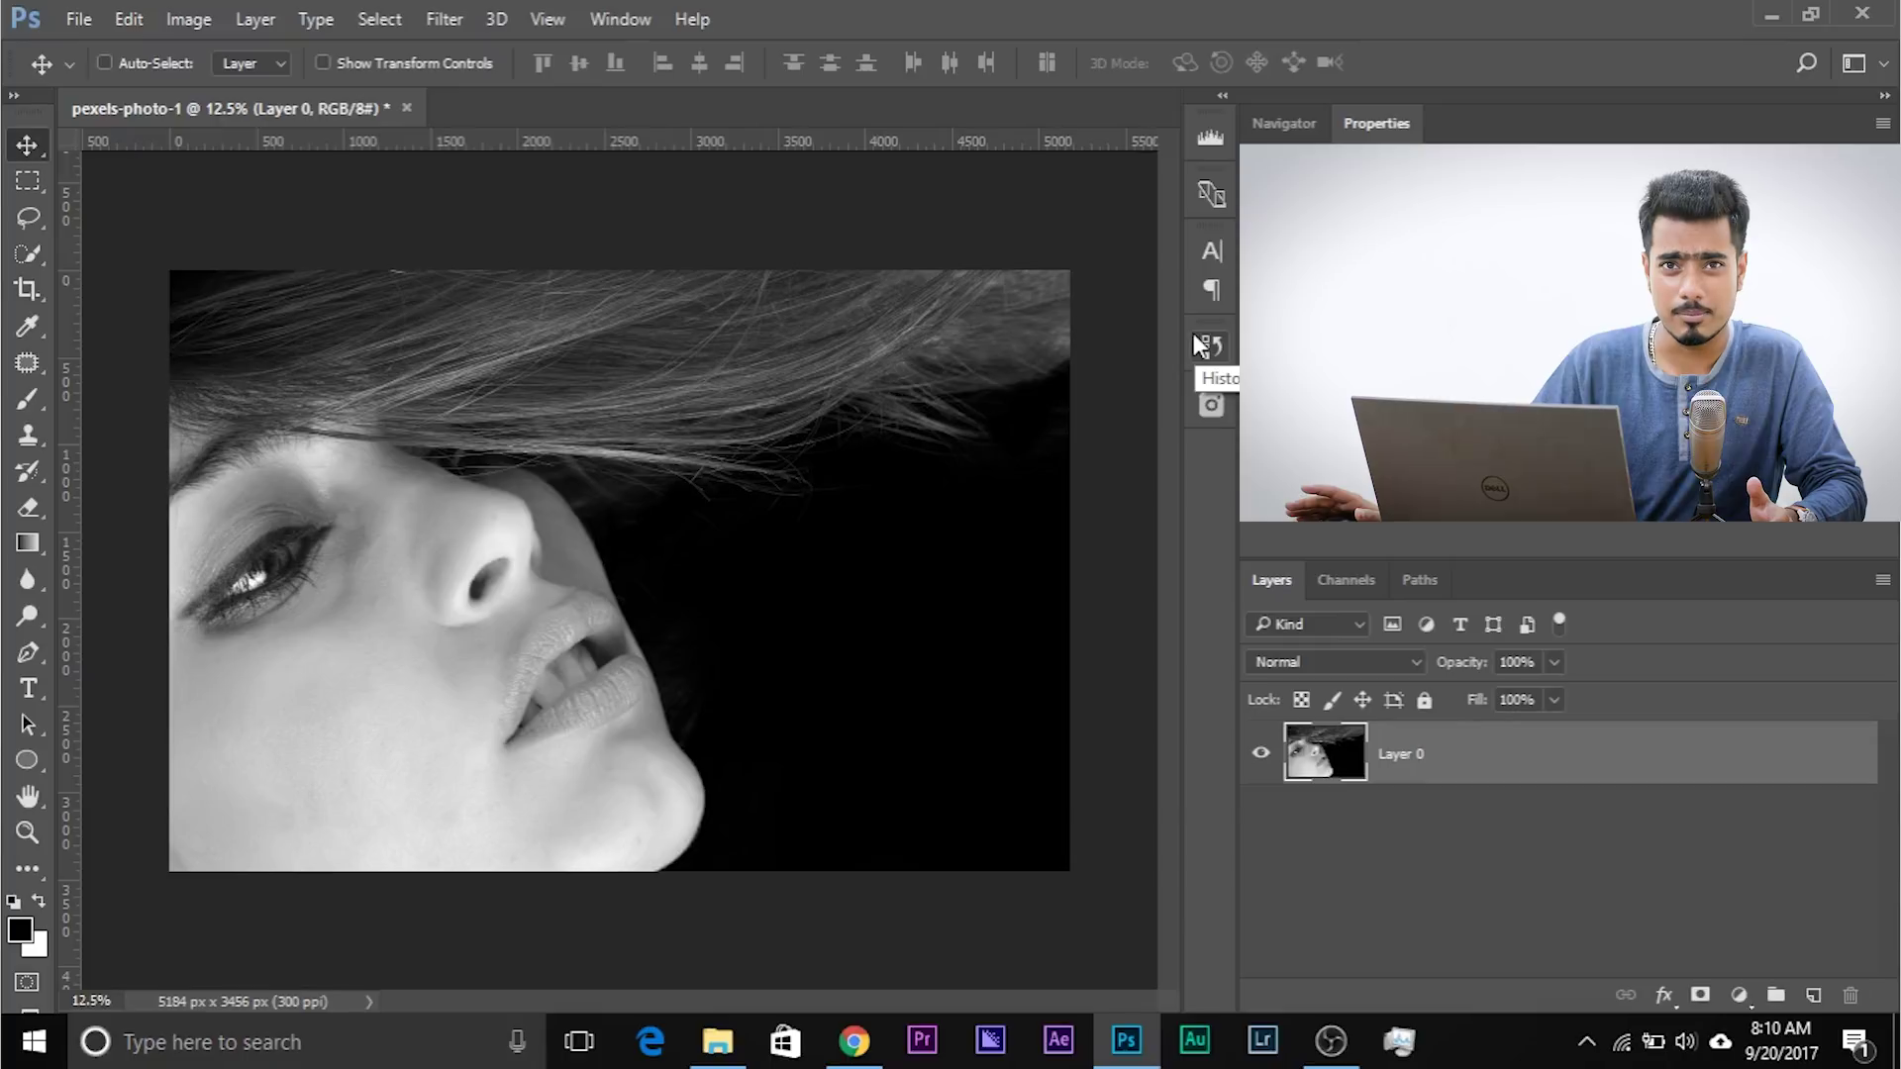
pyautogui.click(1700, 995)
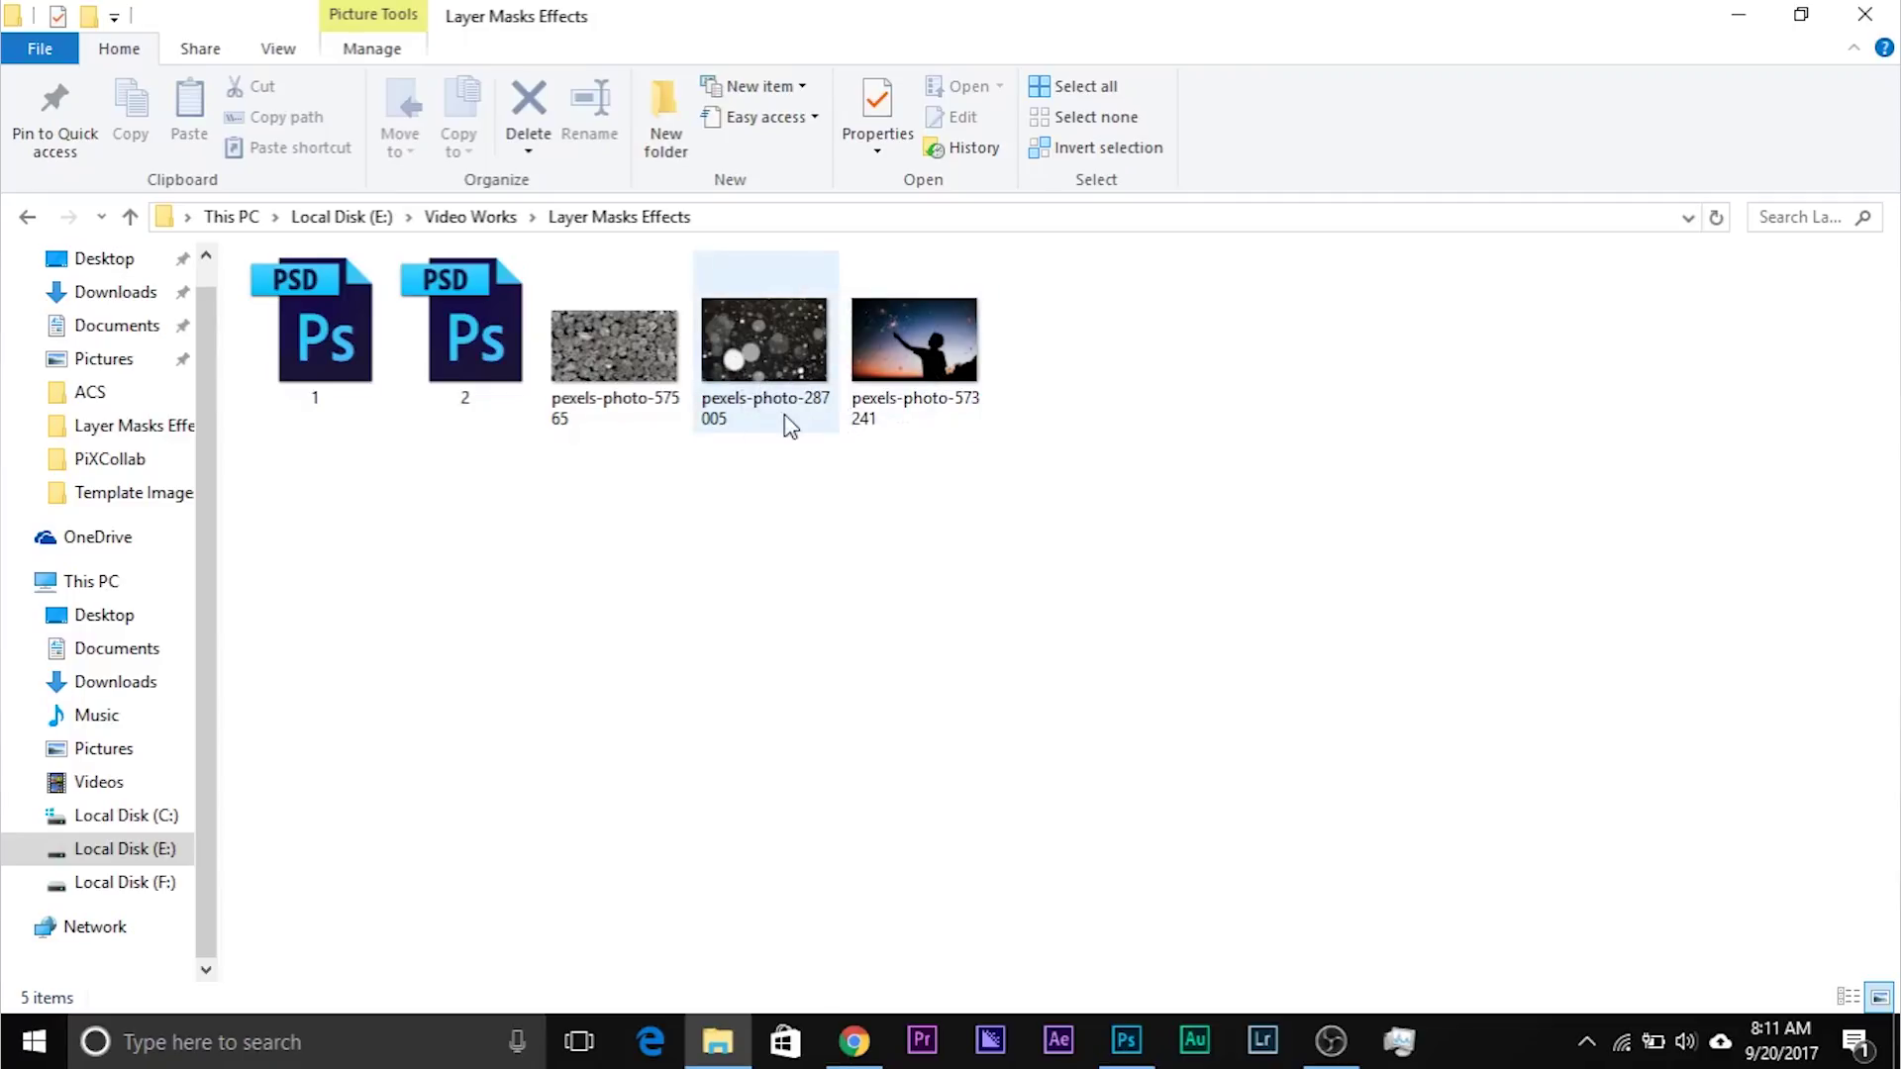
# Drag pexels-photo-287005 from the Layer Masks Effects folder onto the portrait canvas.
pyautogui.keyDown('ctrl'); pyautogui.scroll(3, 782, 416); pyautogui.keyUp('ctrl')
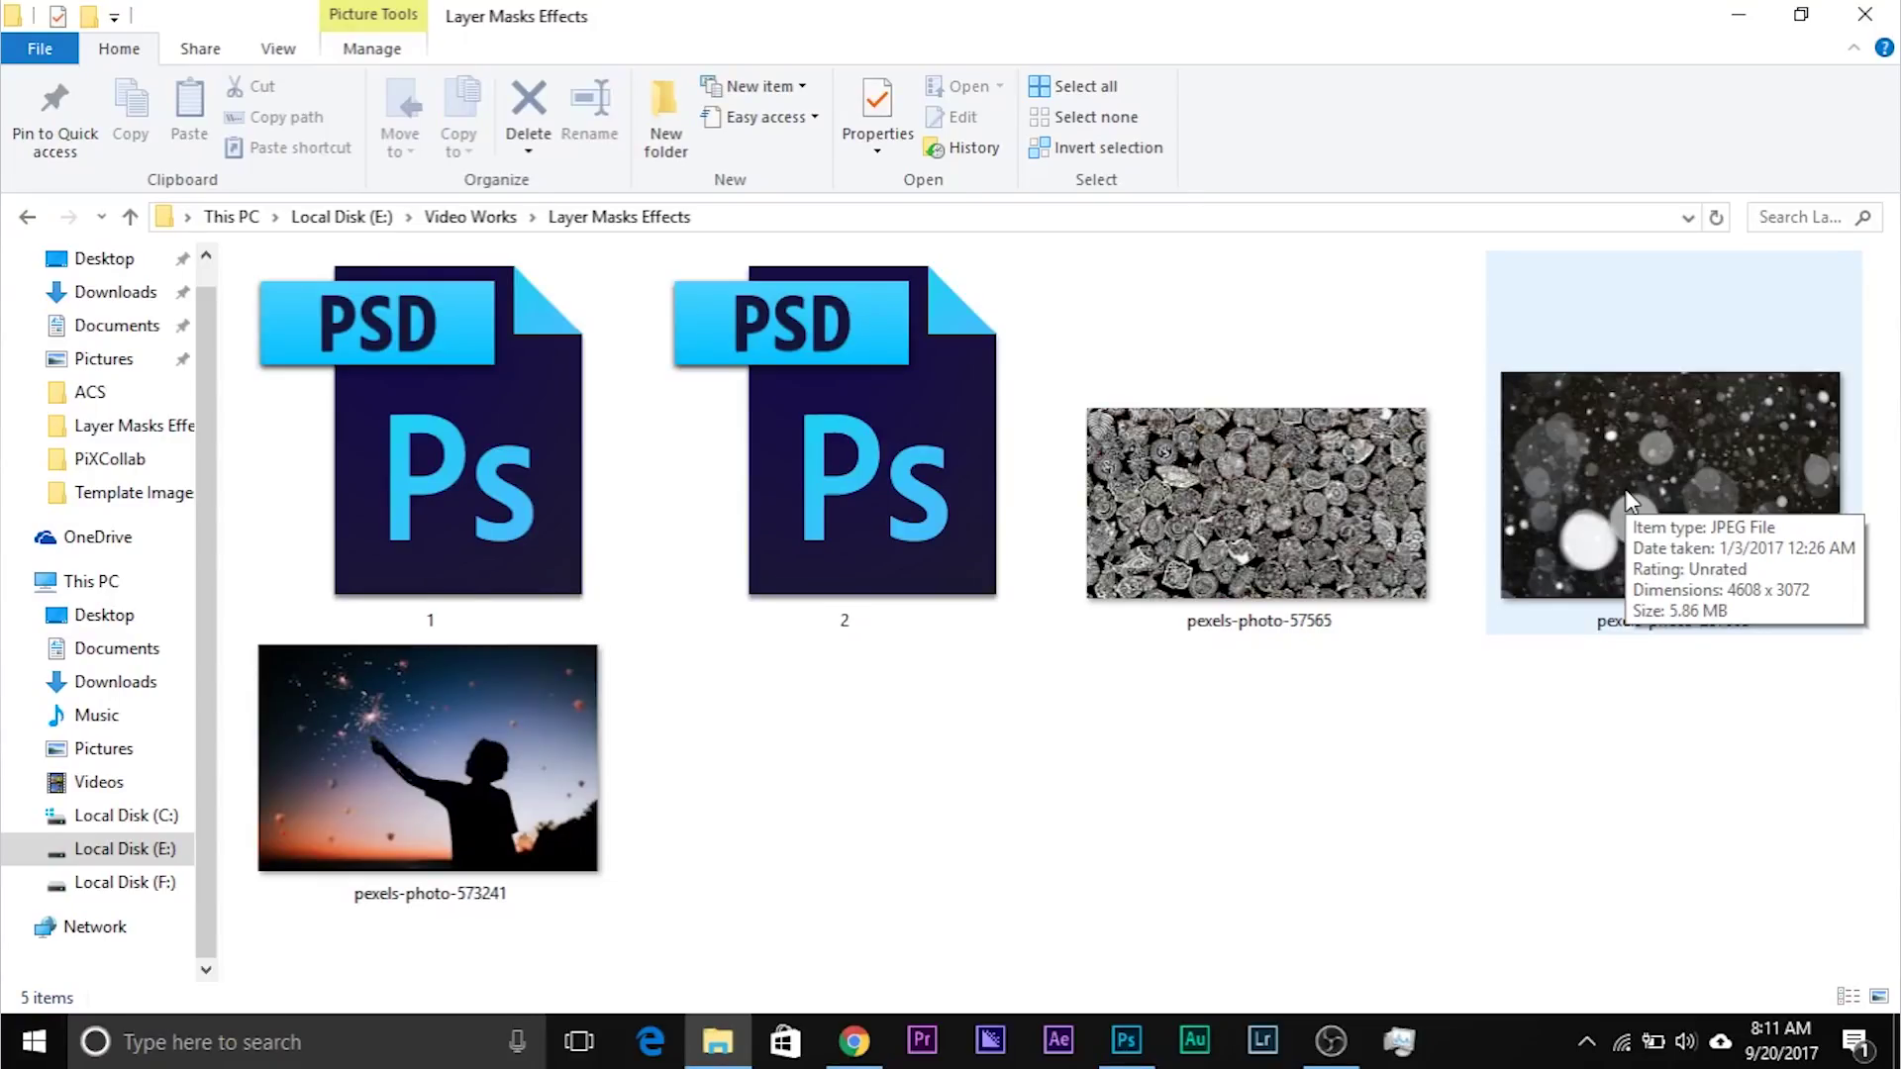
pyautogui.scroll(-3, 1090, 636)
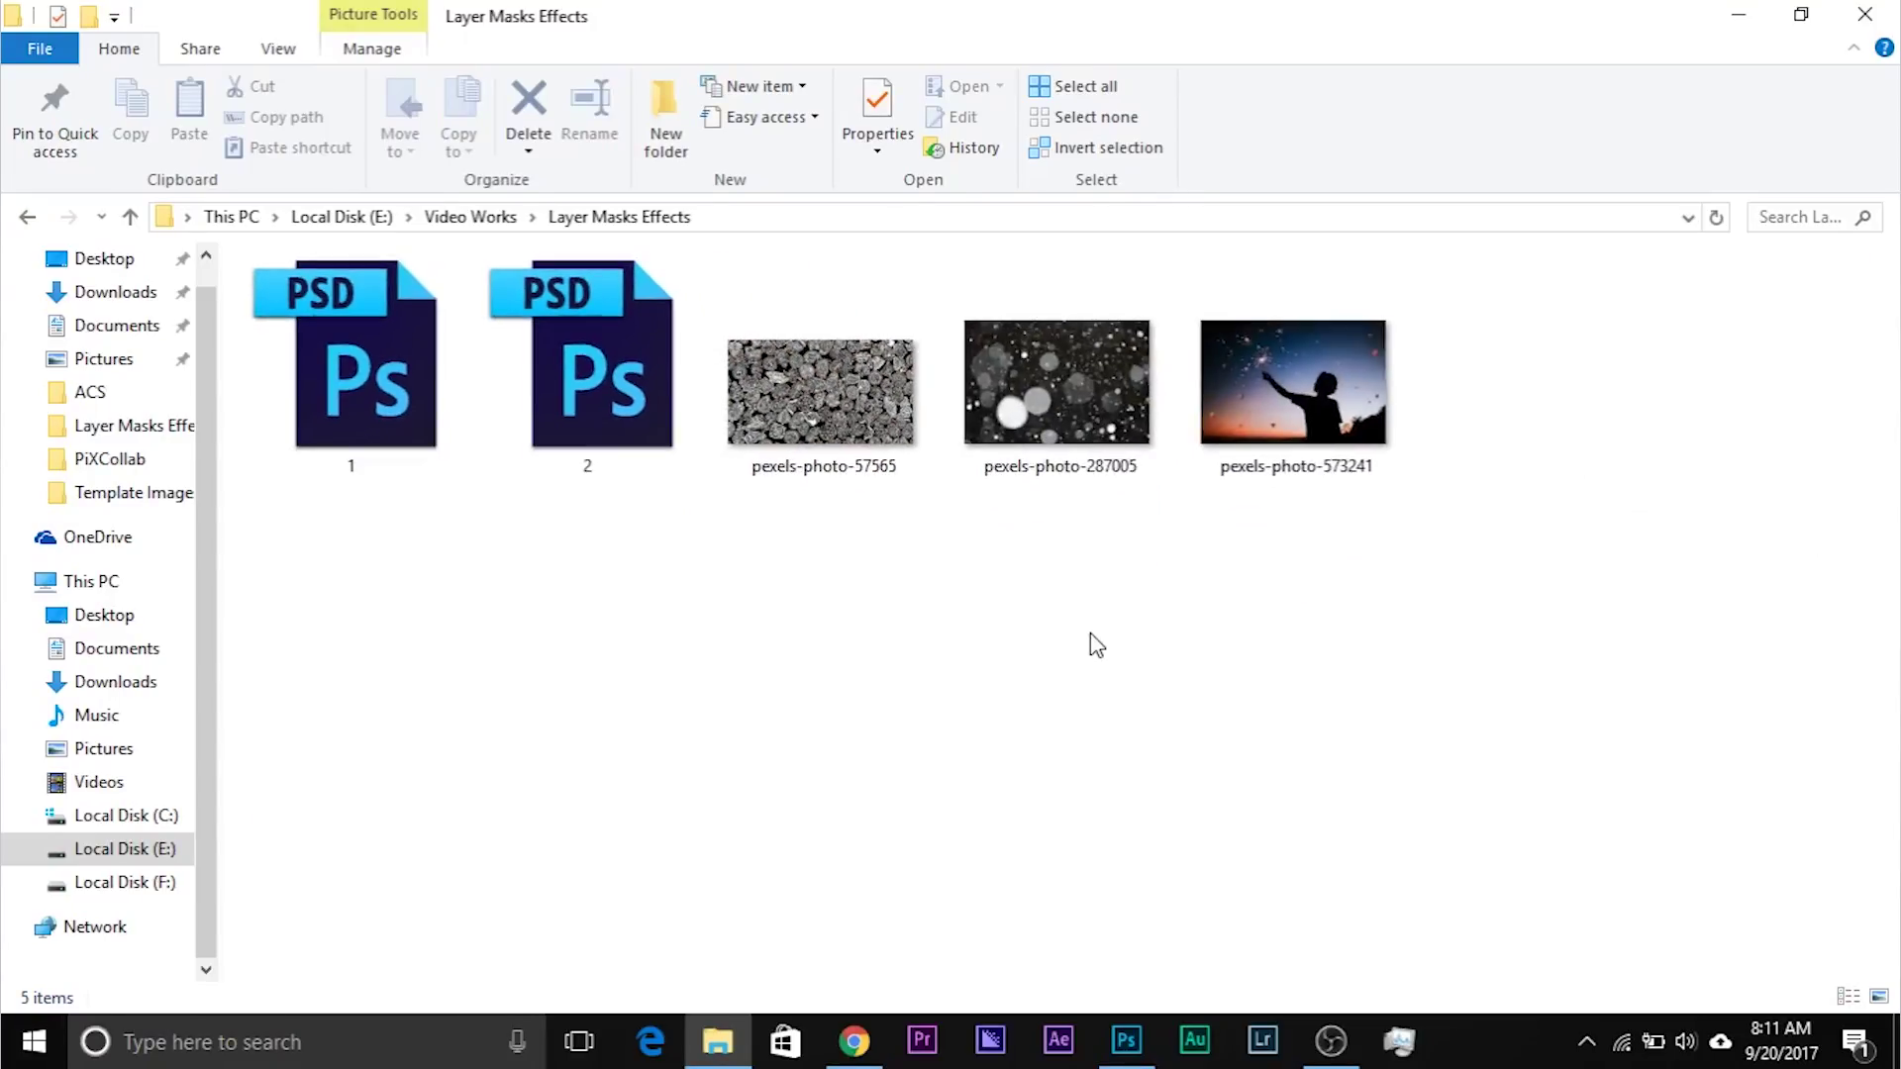
pyautogui.scroll(3, 742, 536)
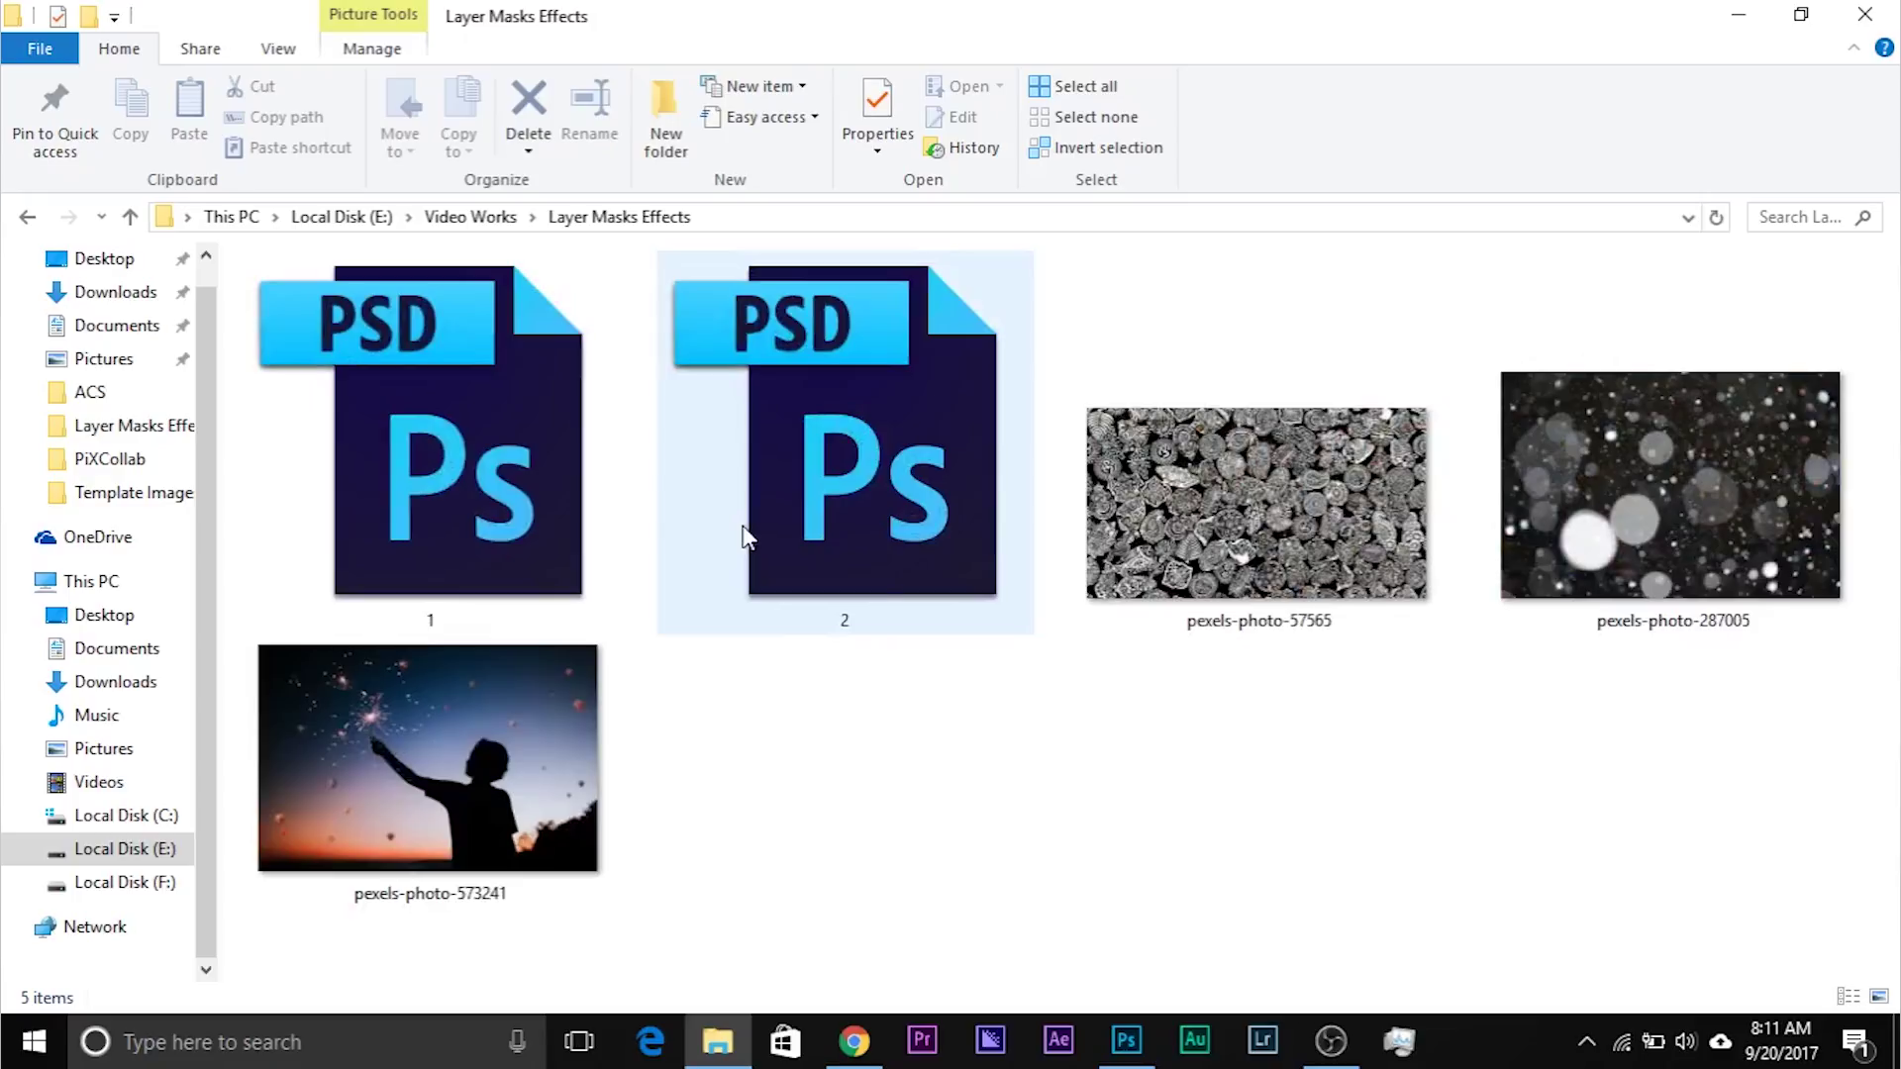
pyautogui.moveTo(1673, 500); pyautogui.dragTo(646, 554)
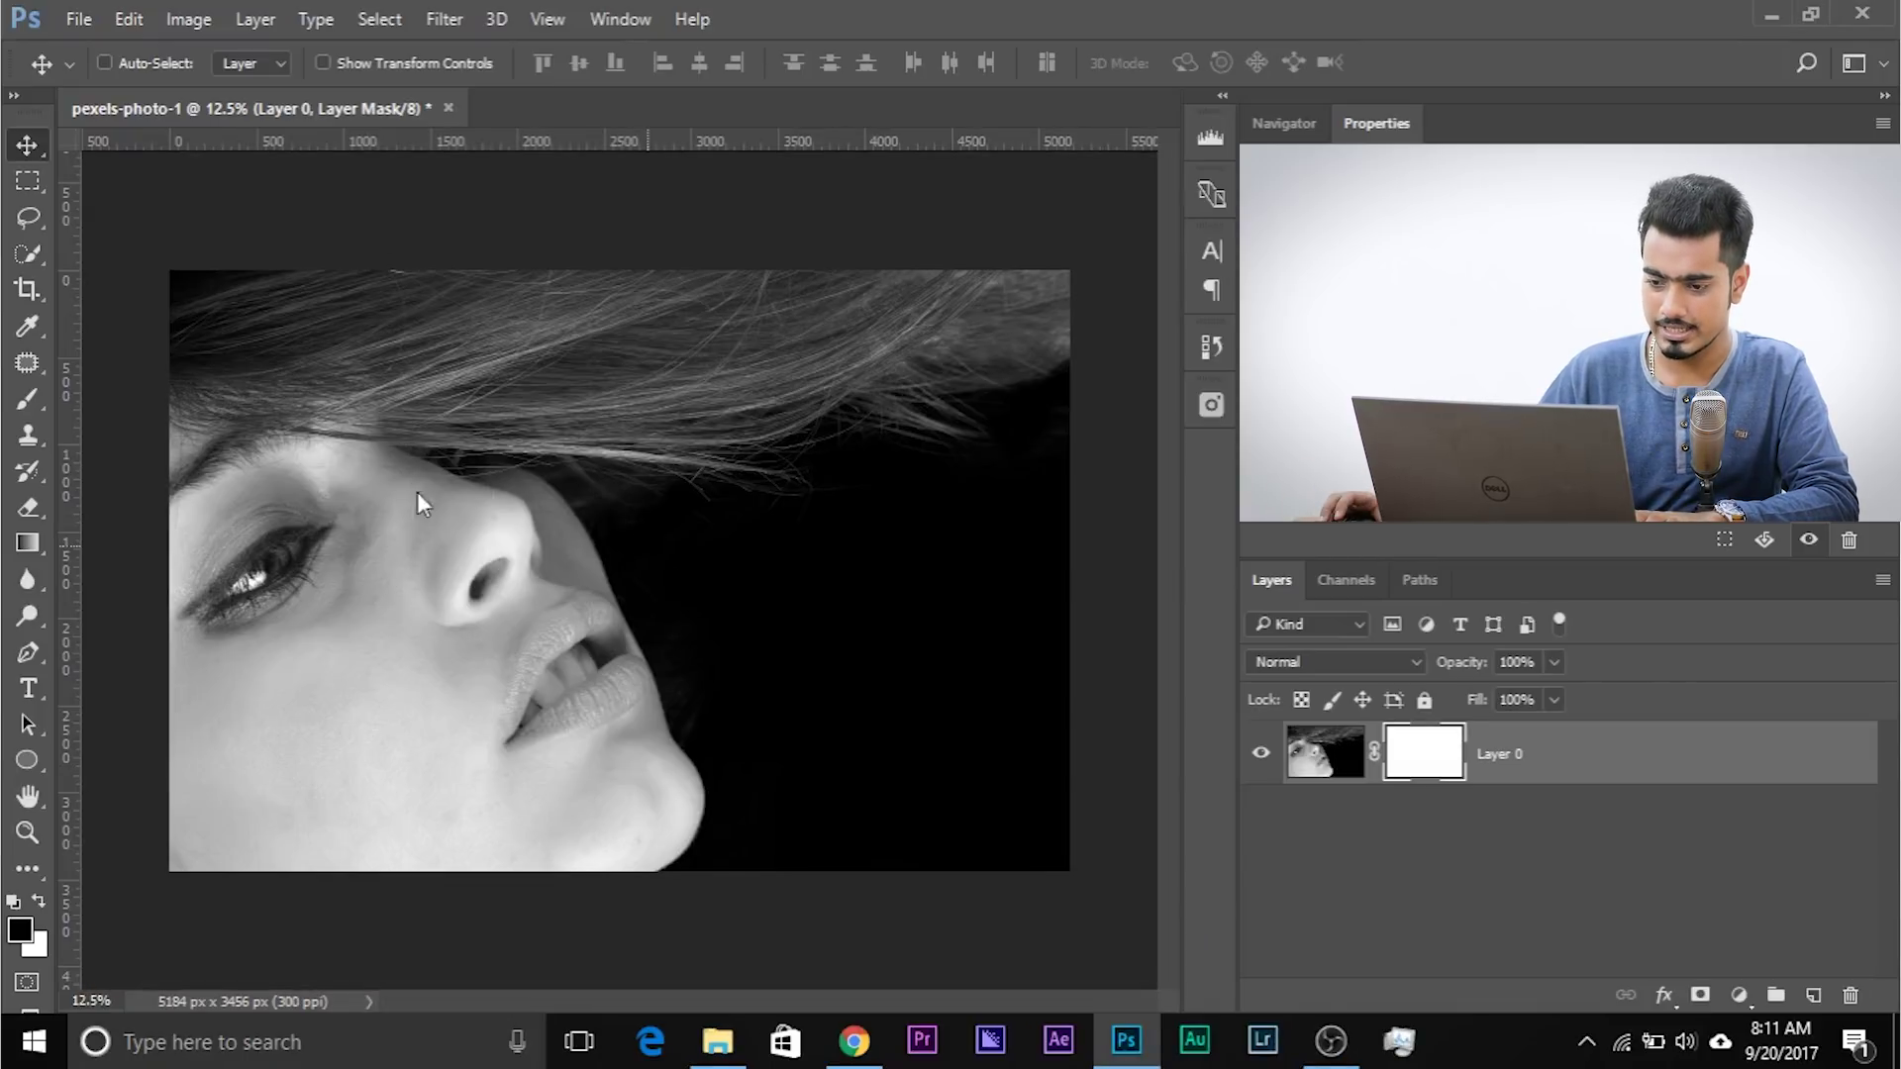
# Free-transform the placed bokeh image larger so it fills the canvas.
pyautogui.press('t')
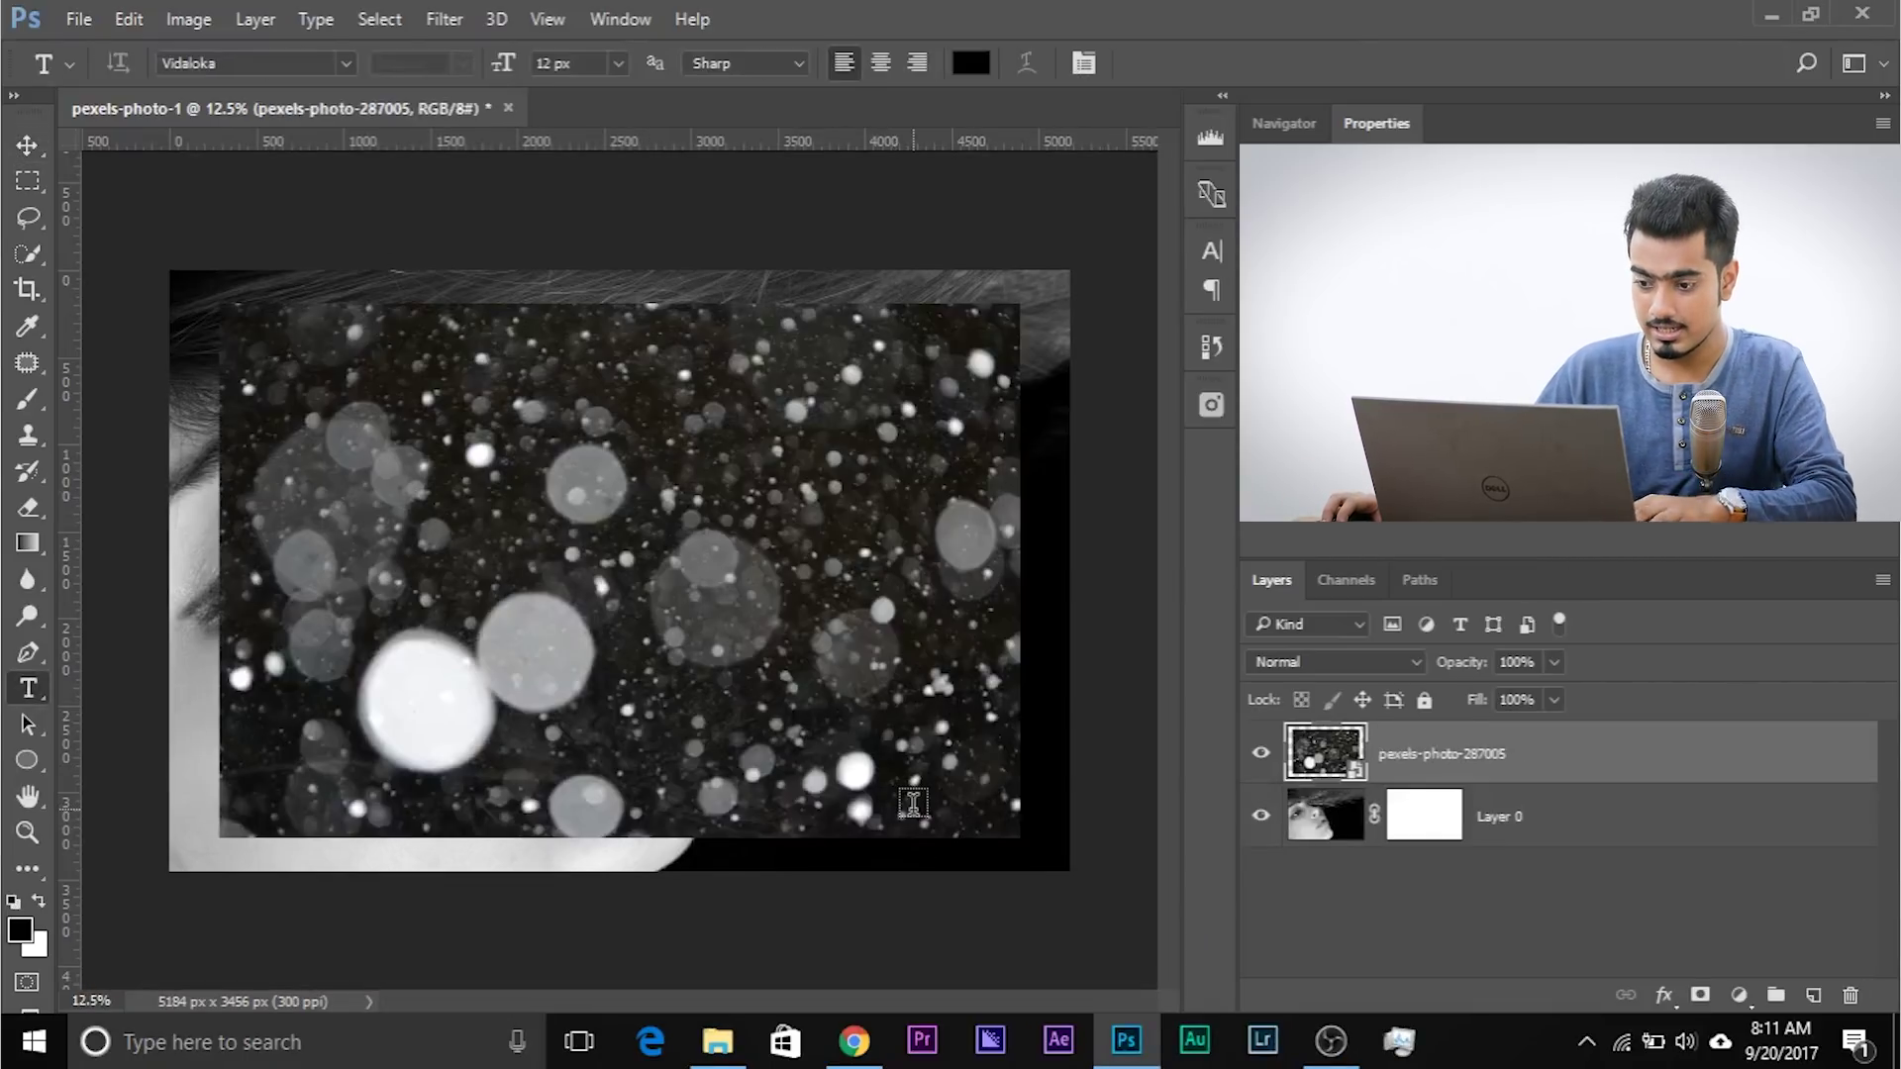
pyautogui.hotkey('ctrl', 't')
pyautogui.moveTo(1027, 849); pyautogui.dragTo(1083, 875)
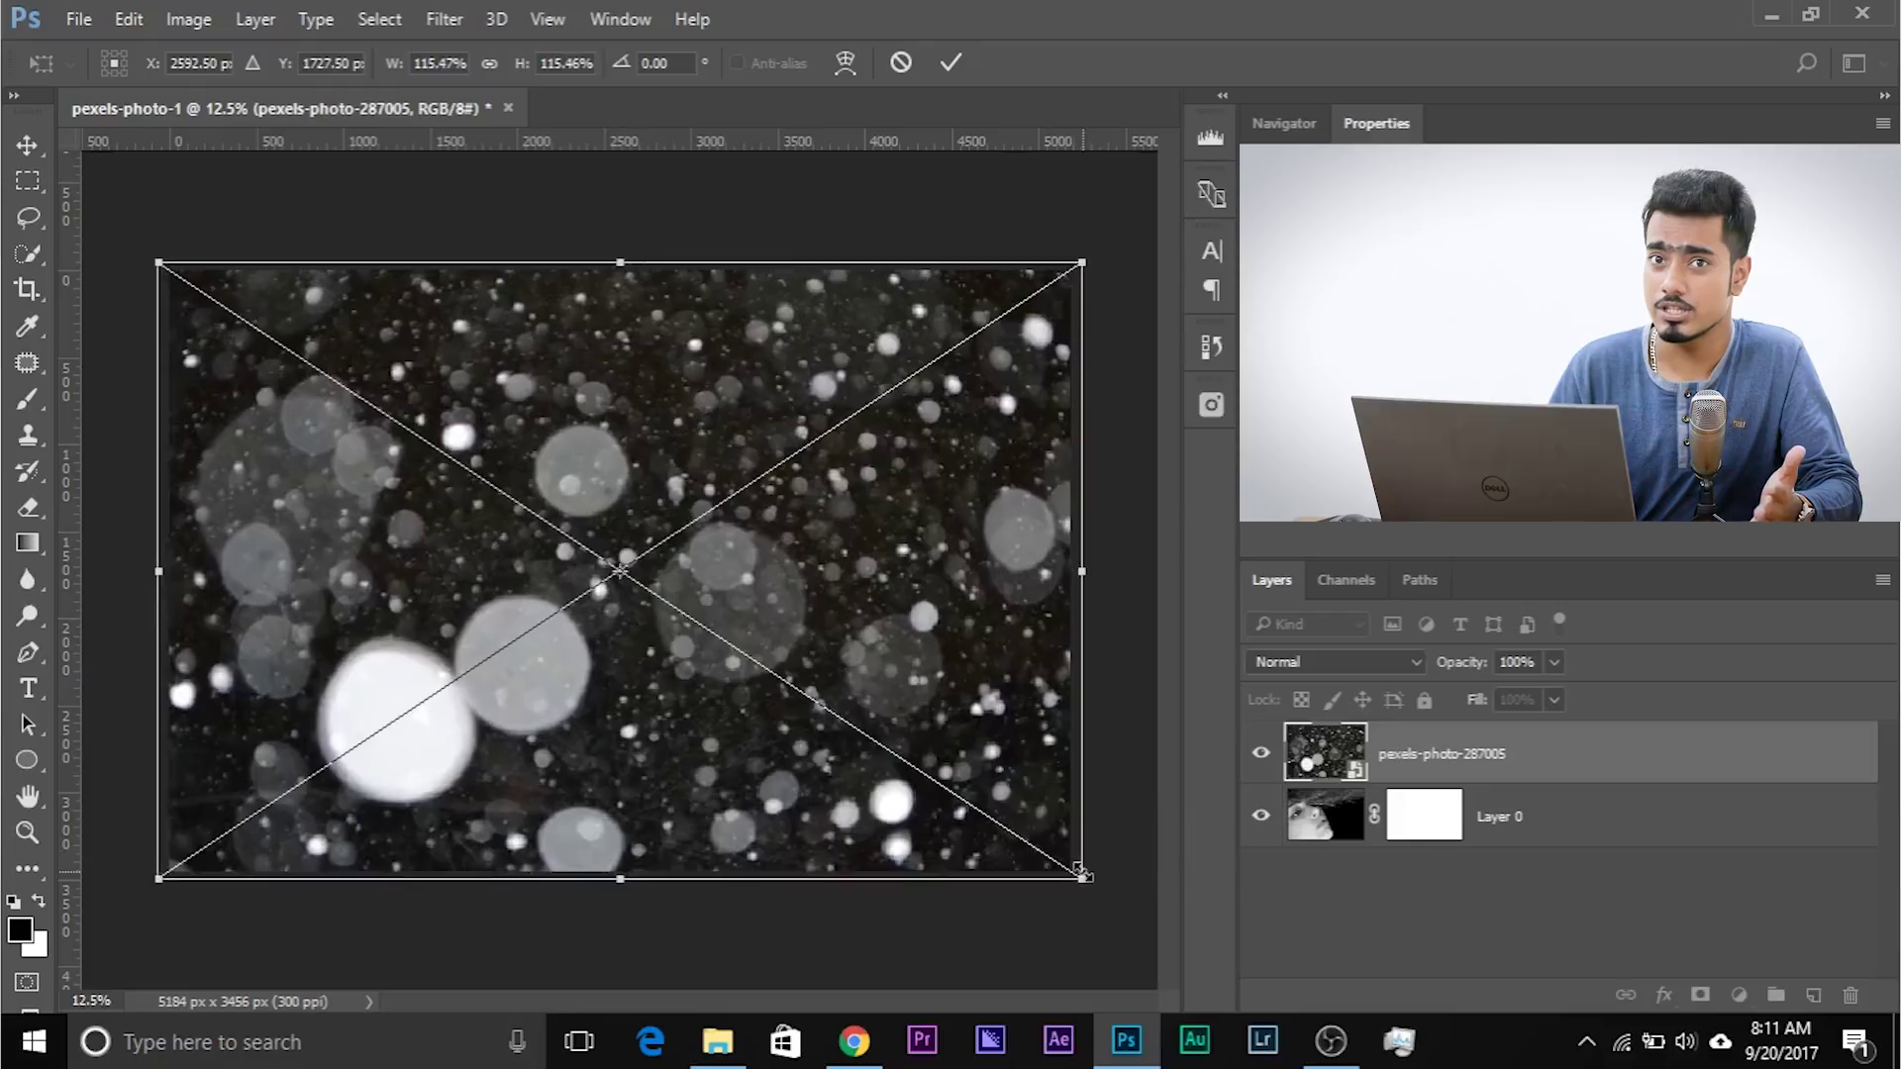
pyautogui.press('t')
pyautogui.press('Return')
# In General preferences, turn off Skip Transform when Placing.
pyautogui.click(138, 18)
pyautogui.moveTo(426, 1013)
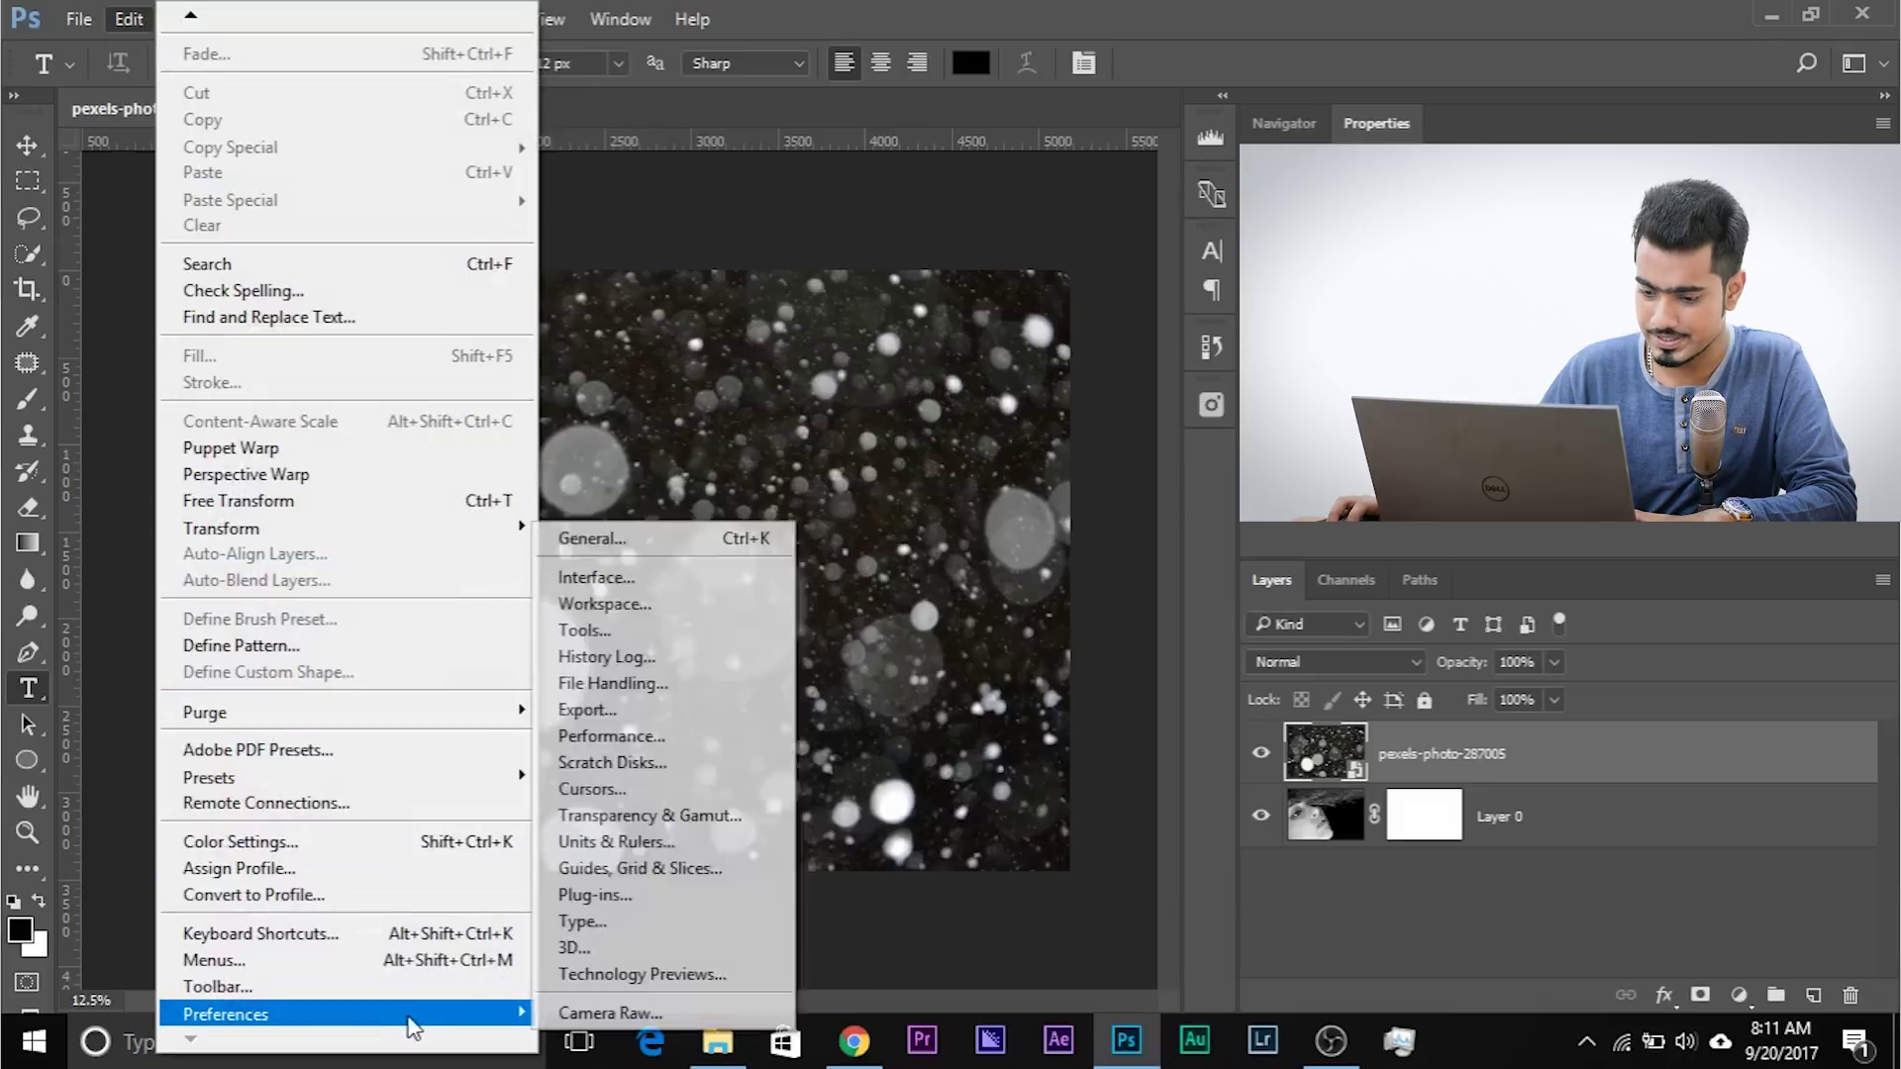
pyautogui.click(637, 541)
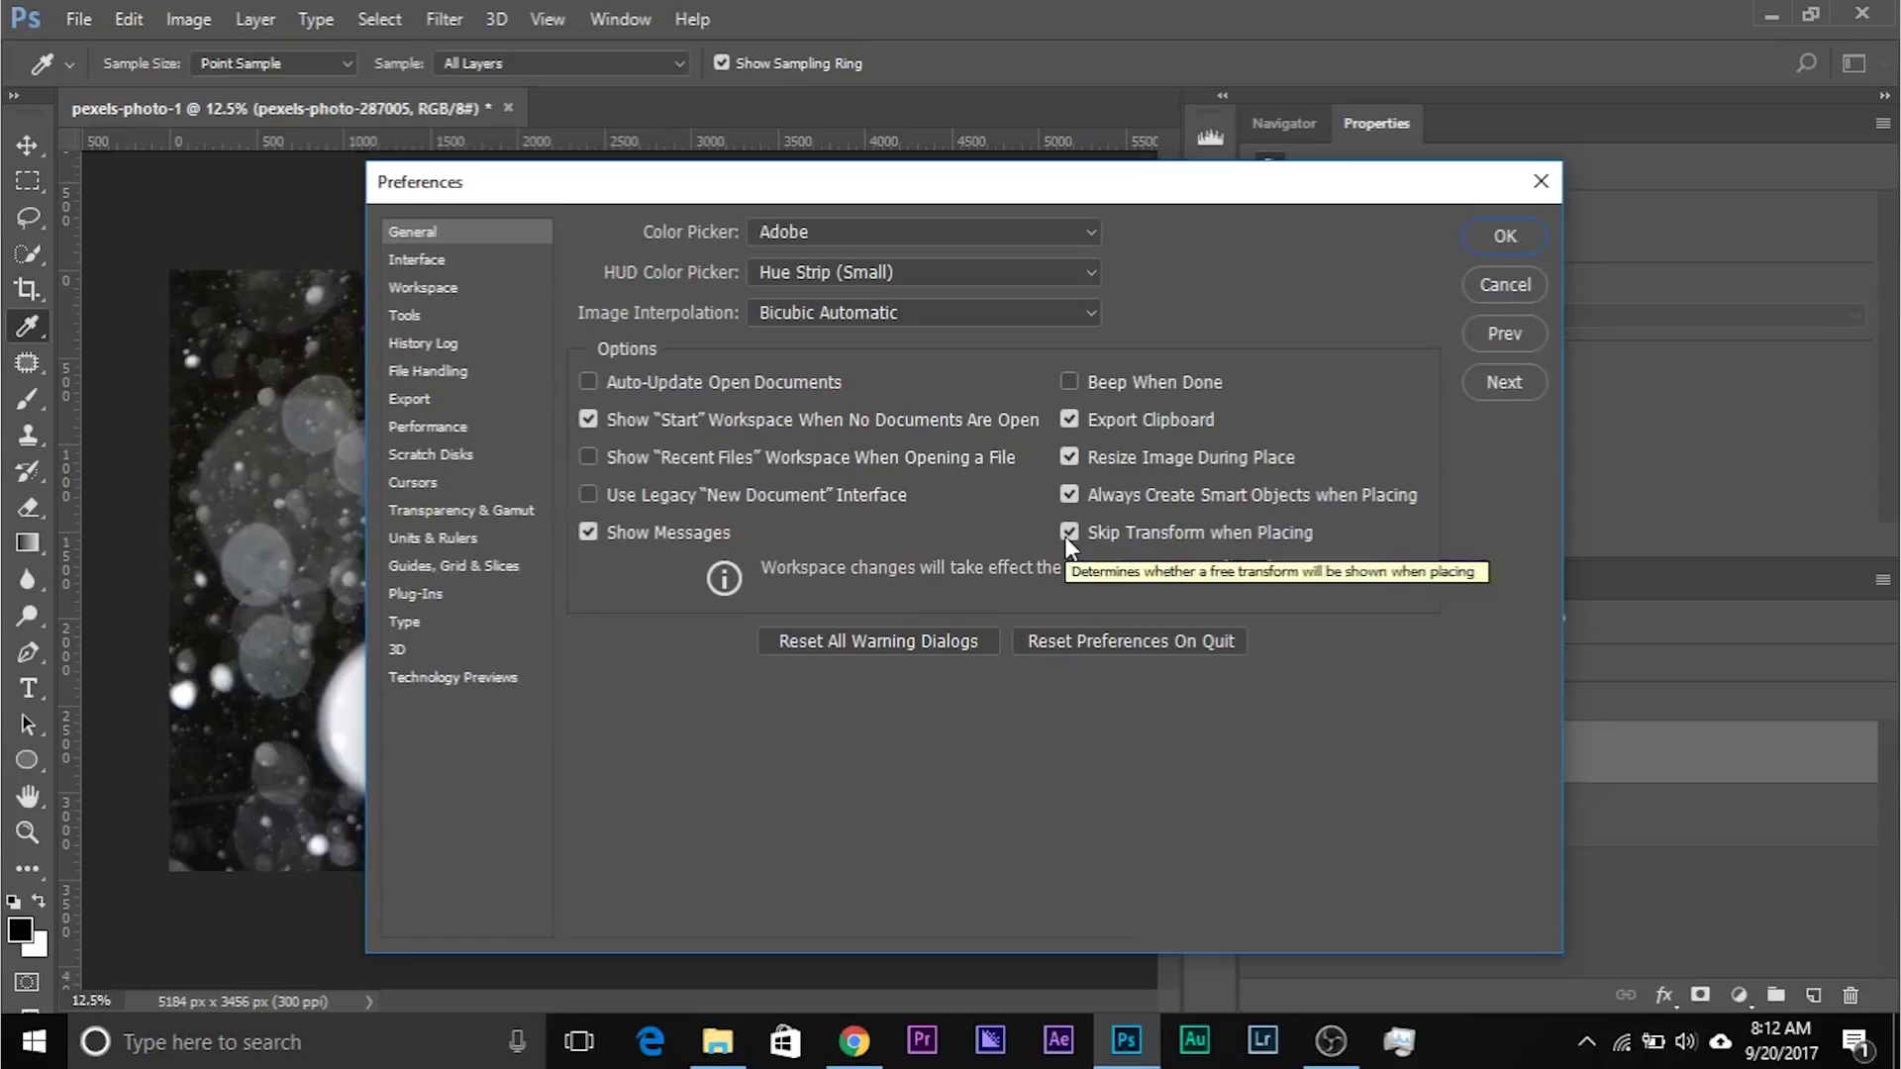
pyautogui.click(1067, 535)
pyautogui.click(1504, 238)
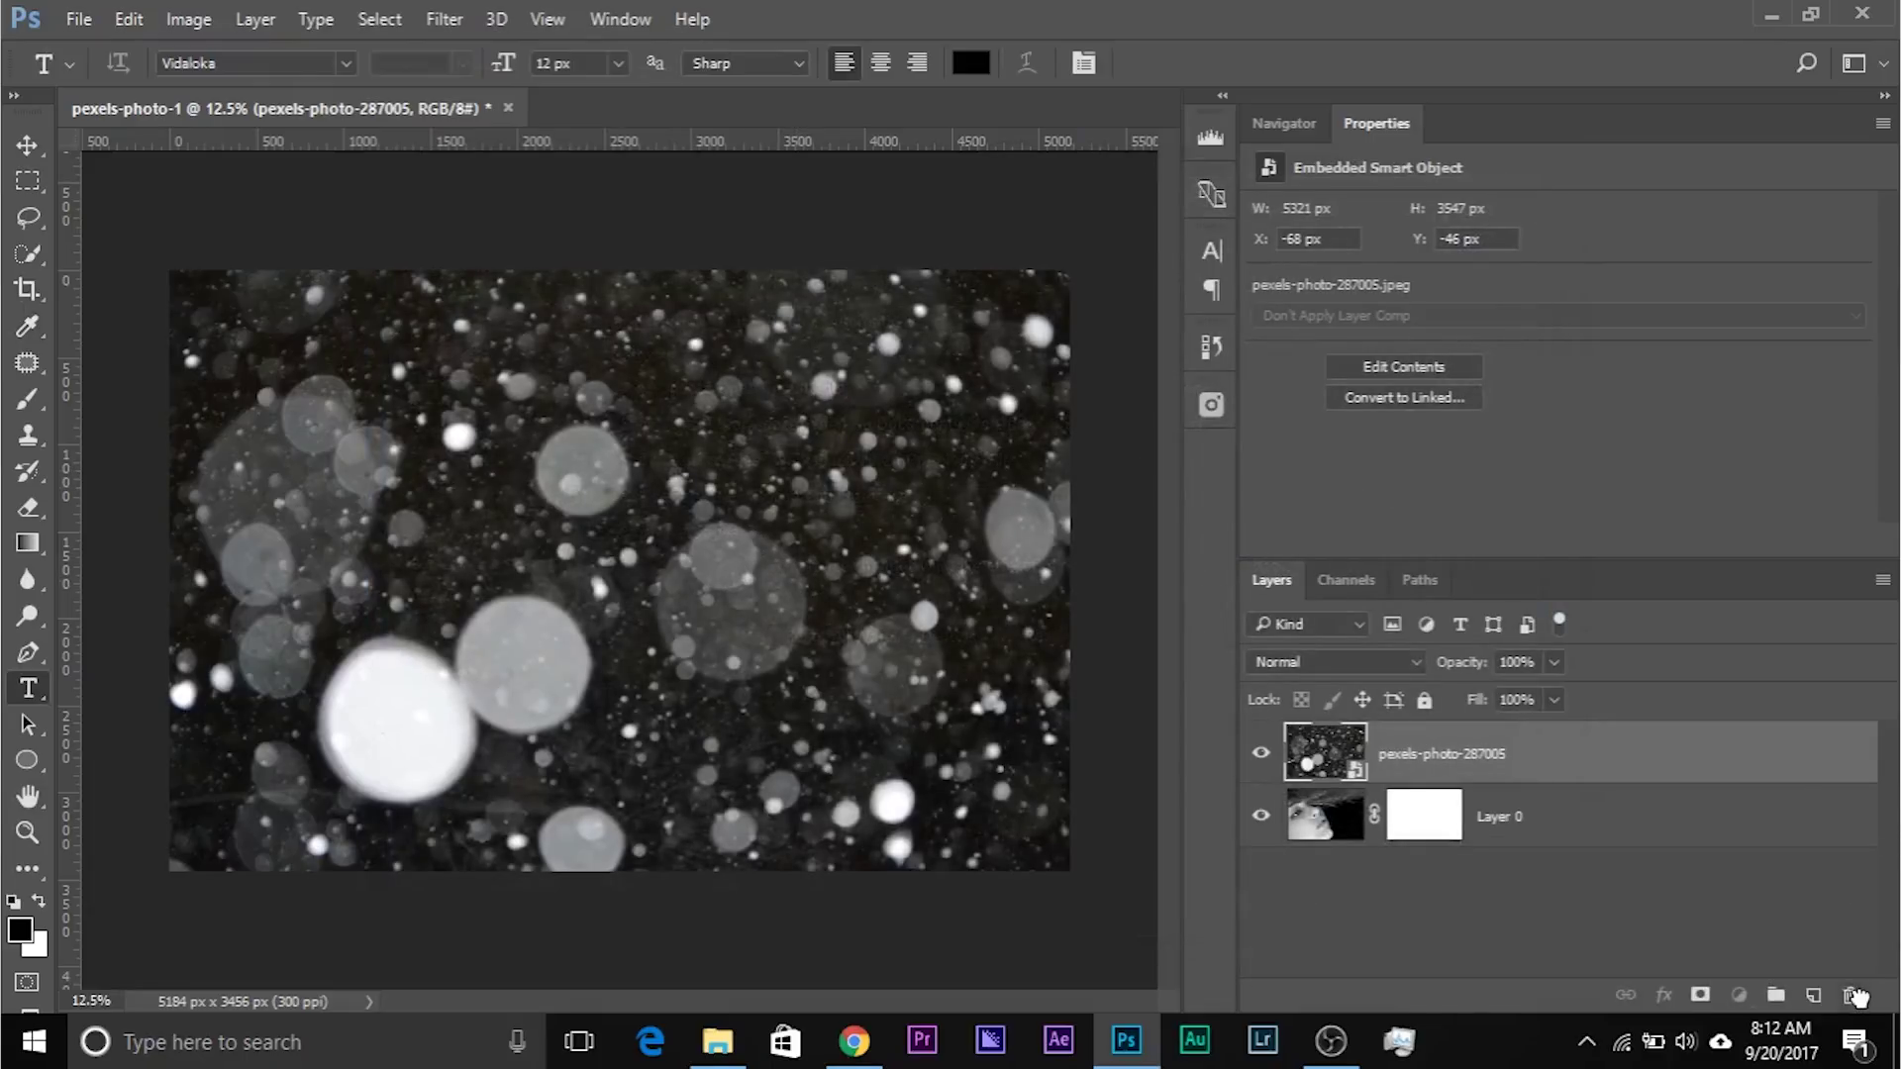
# Delete the bokeh layer, re-place pexels-photo-287005 scaled to about 116%, and select all.
pyautogui.moveTo(1817, 762); pyautogui.dragTo(1850, 994)
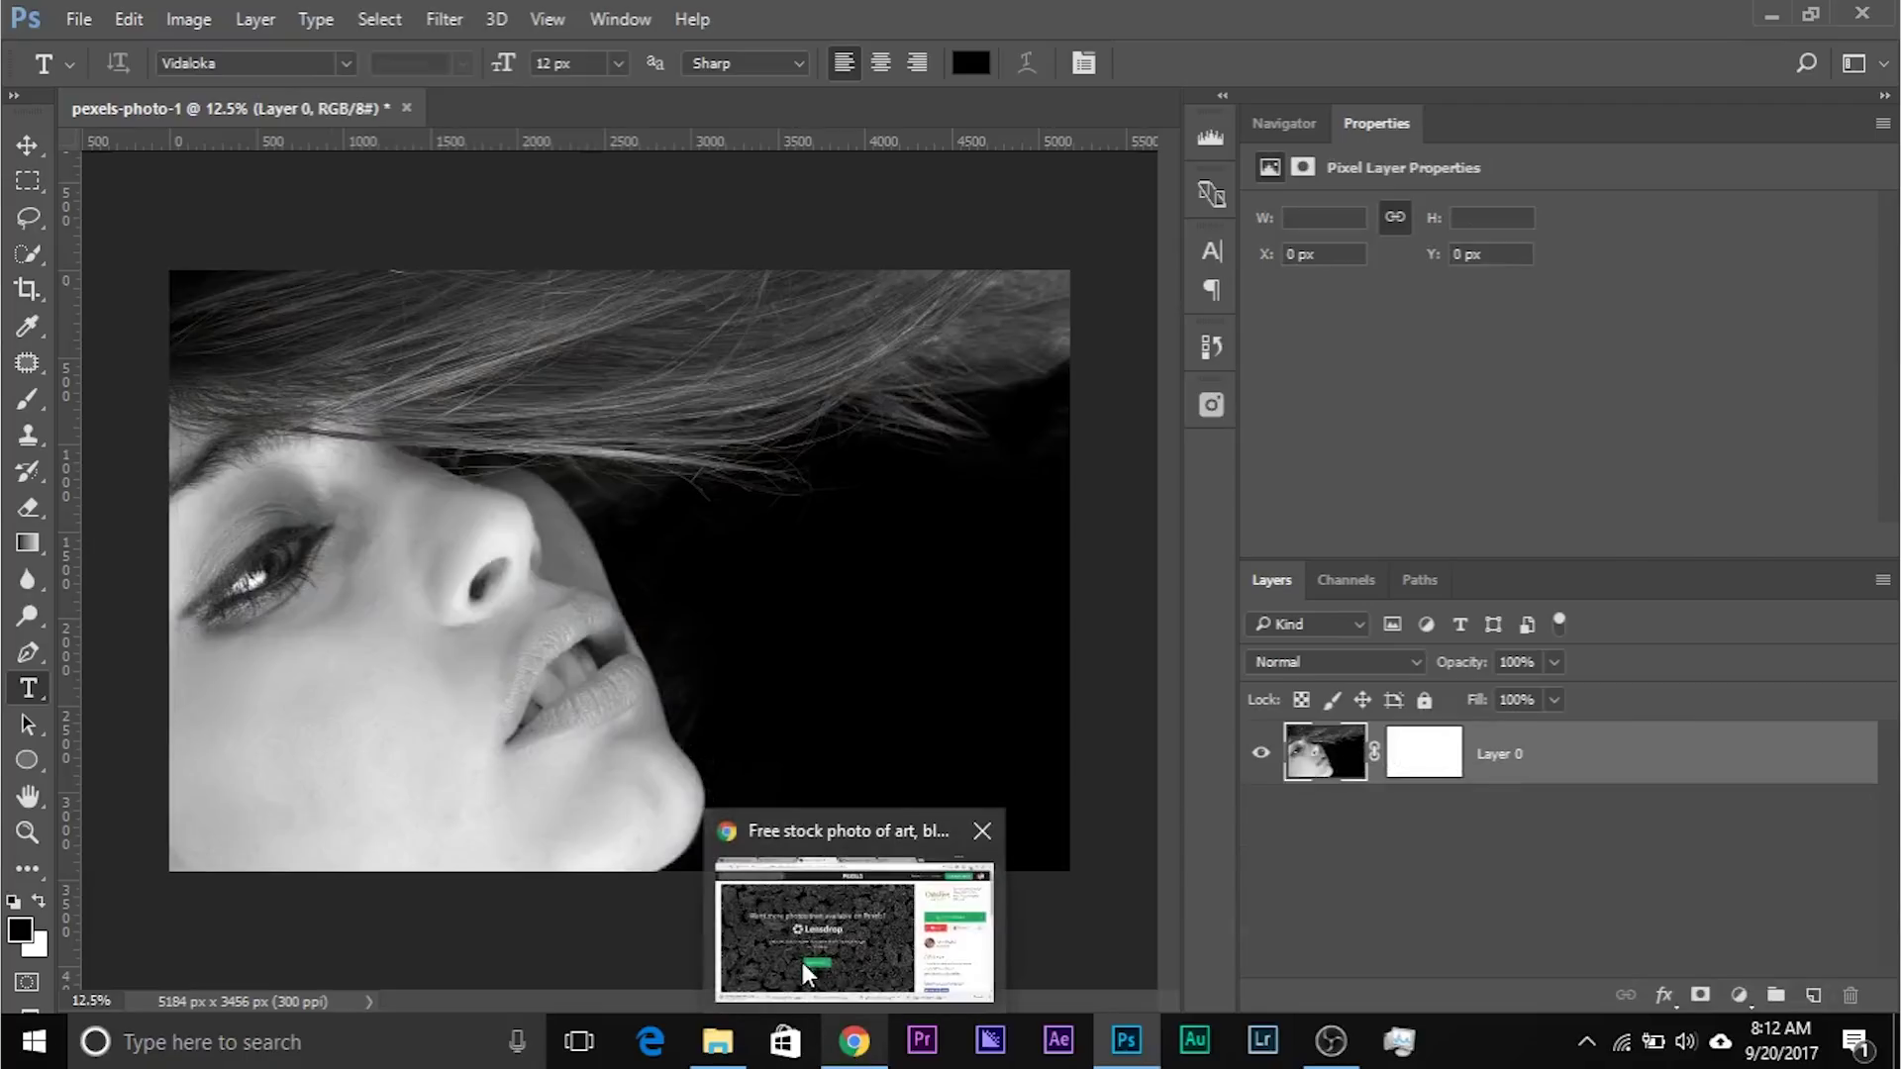
pyautogui.click(717, 1039)
pyautogui.moveTo(1646, 446); pyautogui.dragTo(679, 586)
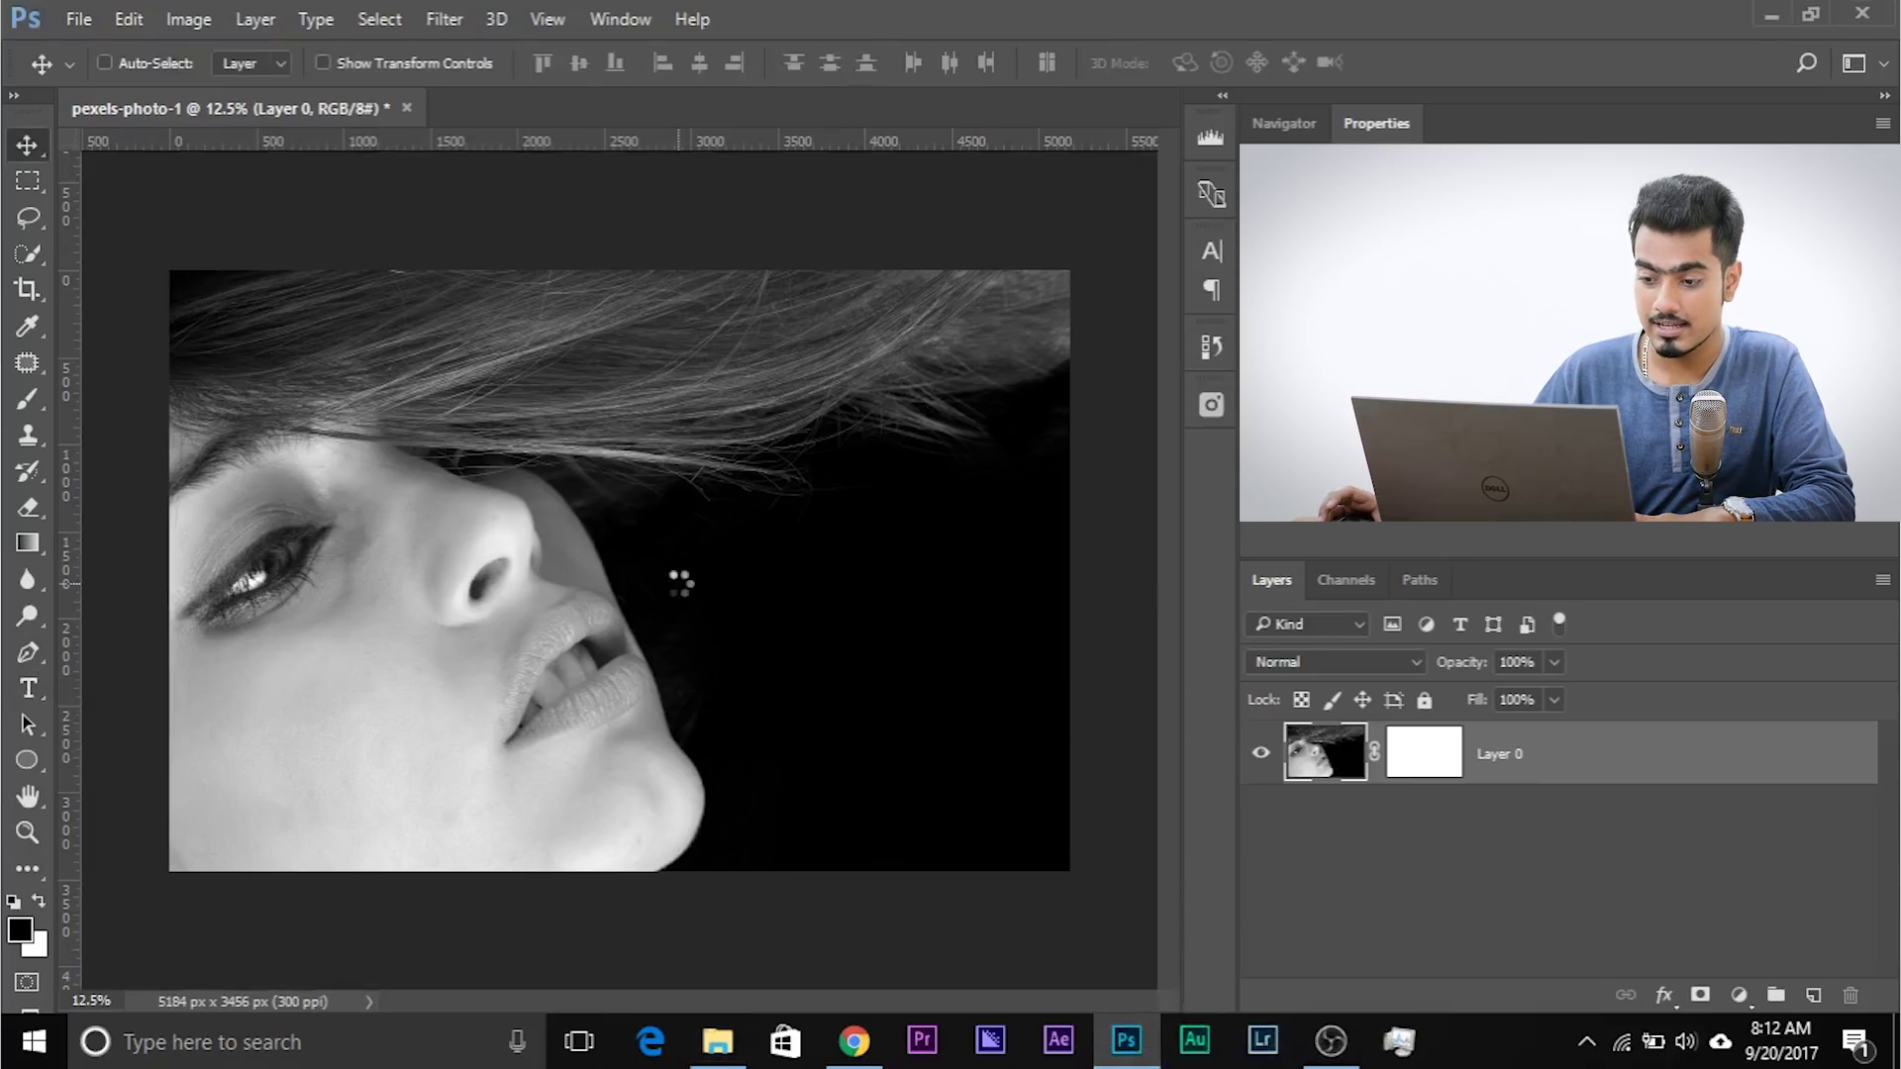
pyautogui.moveTo(1019, 838); pyautogui.dragTo(1080, 875)
pyautogui.press('Return')
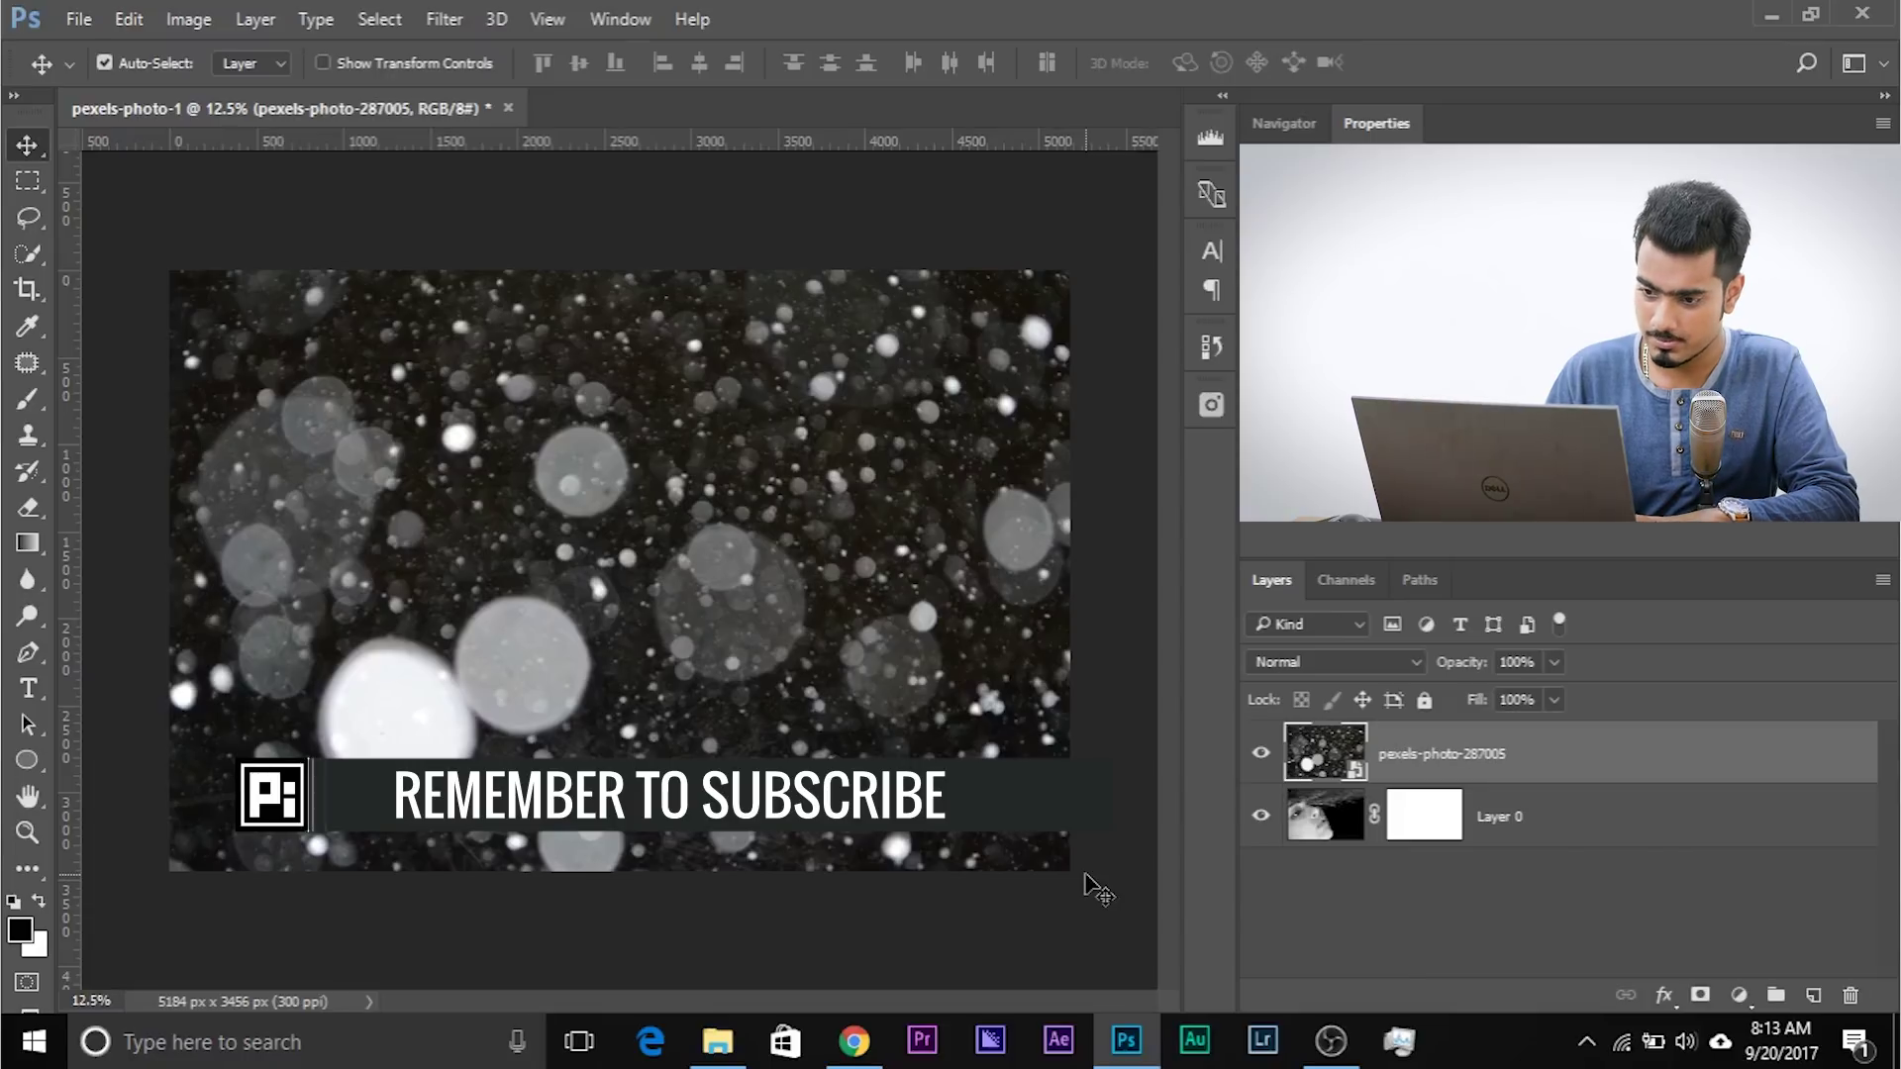
pyautogui.hotkey('ctrl', 'a')
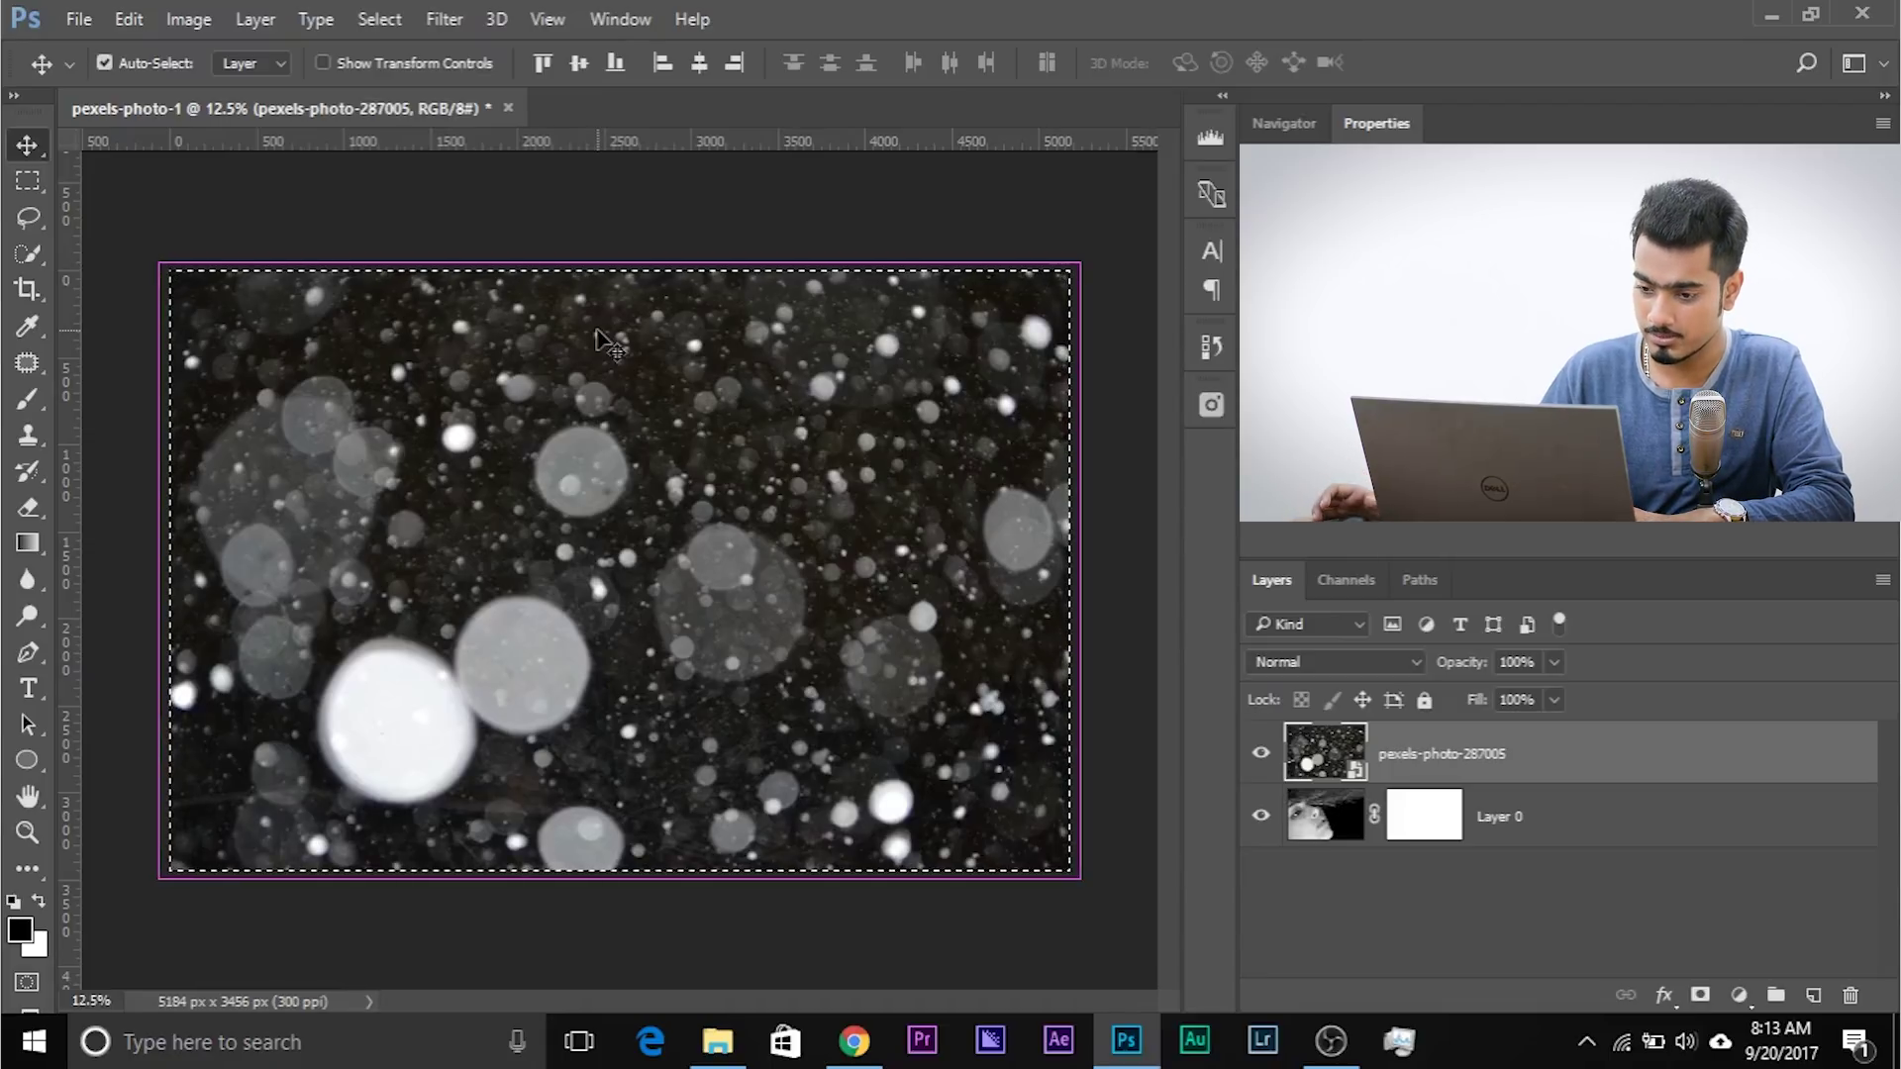
# Hide the bokeh layer and paste the copied bokeh image into Layer 0's mask.
pyautogui.press('ctrl')
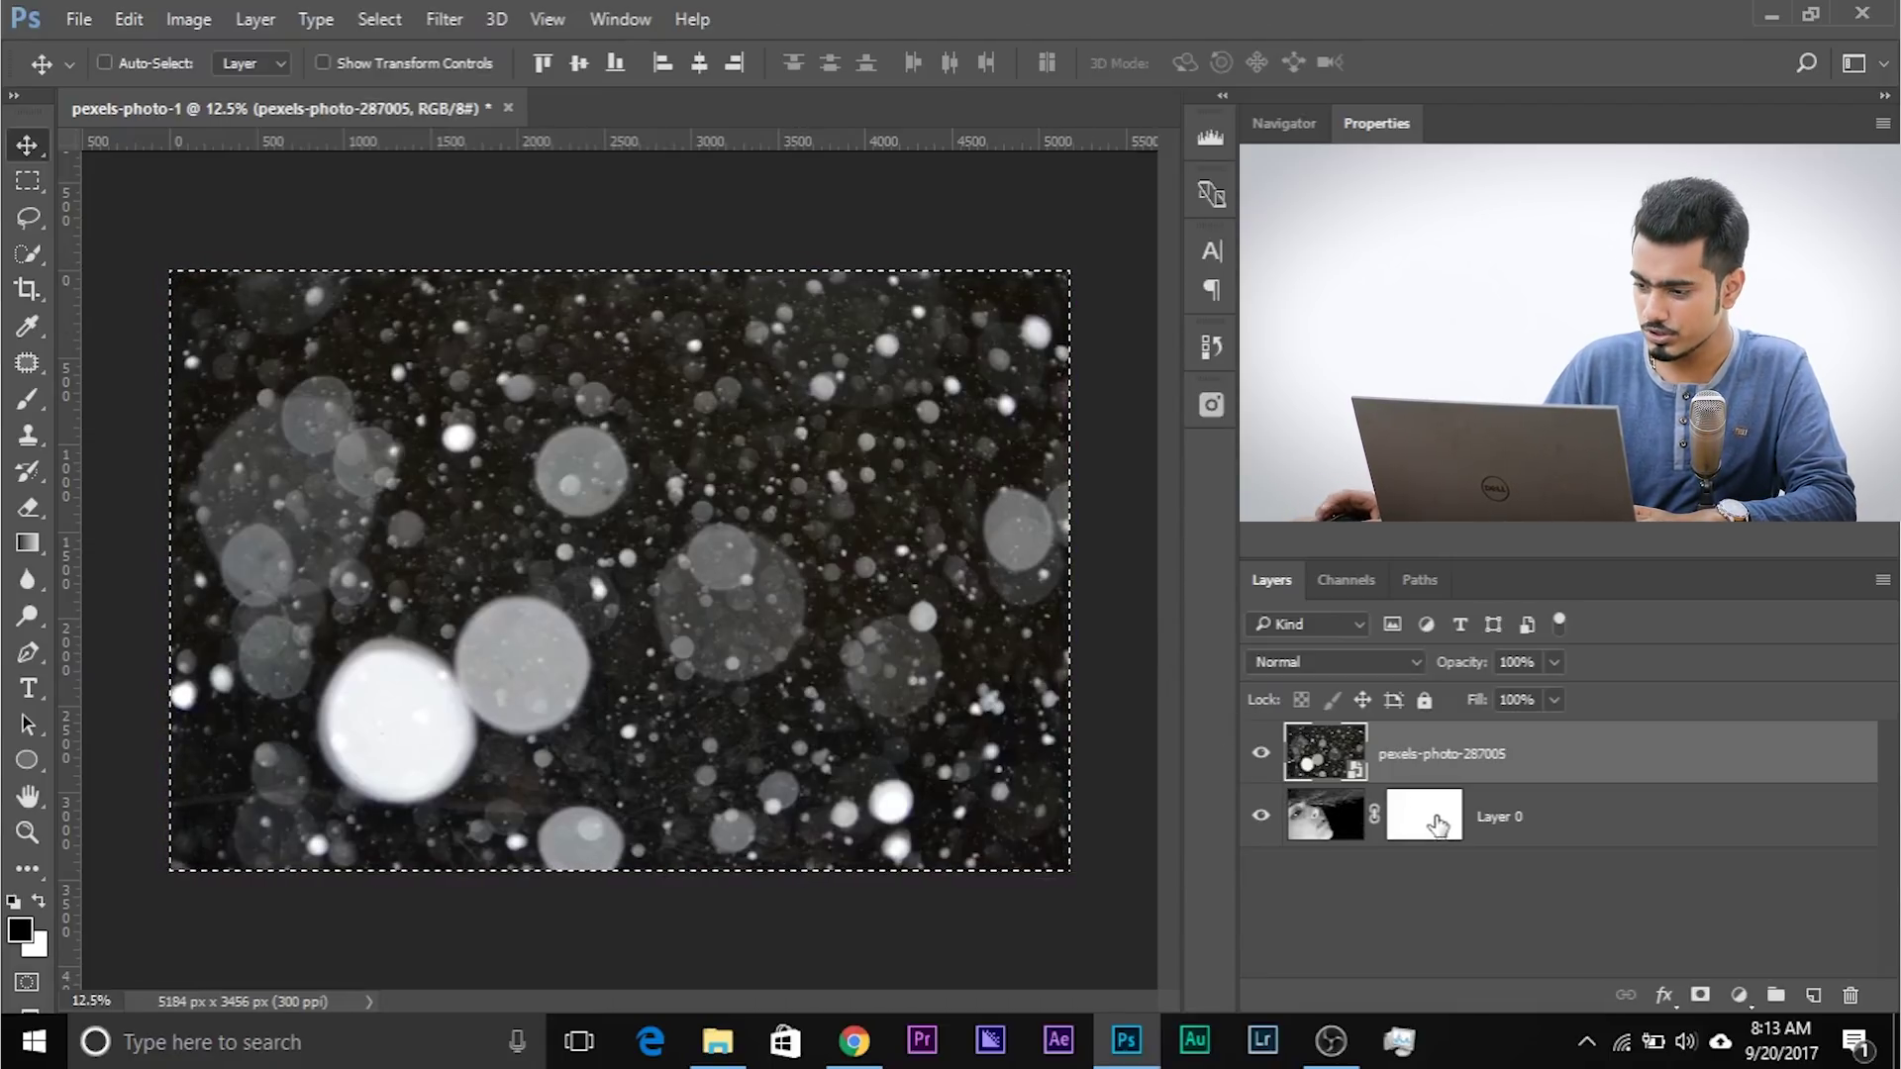
pyautogui.click(1260, 753)
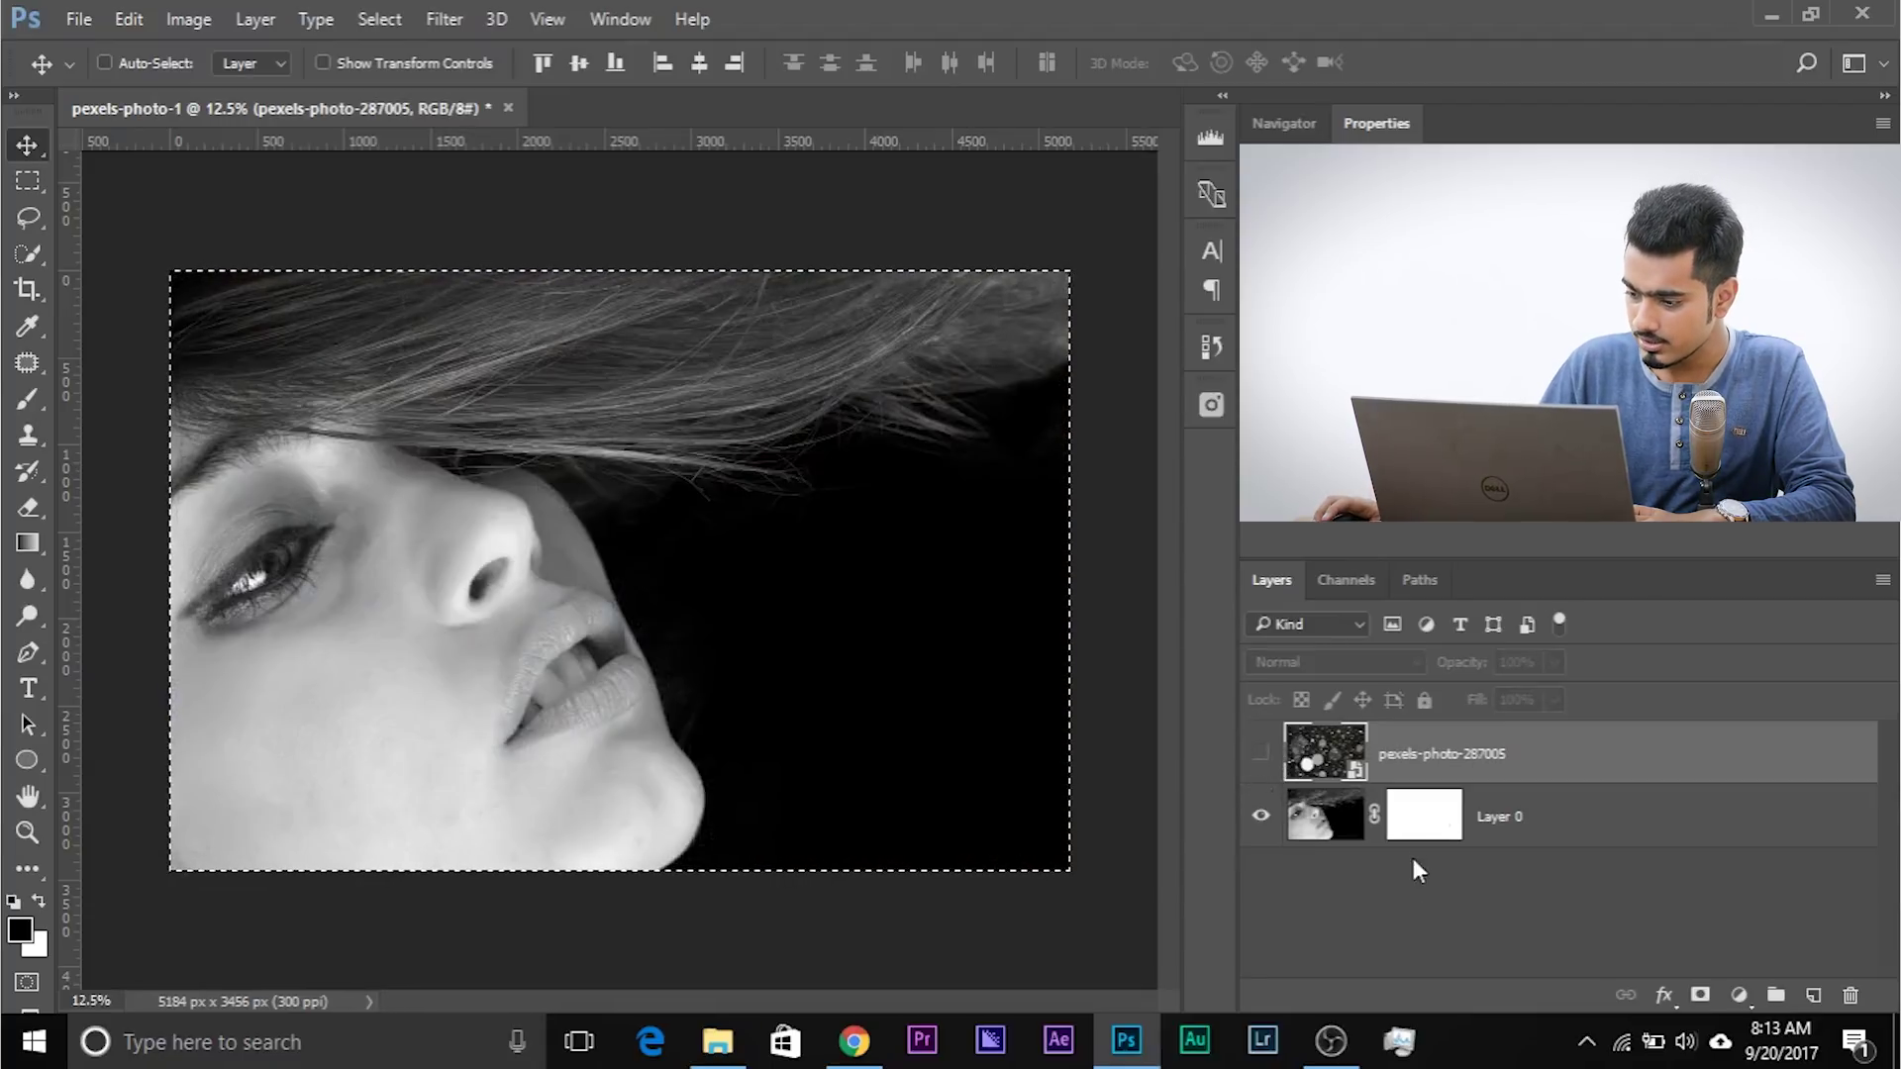
pyautogui.click(1420, 824)
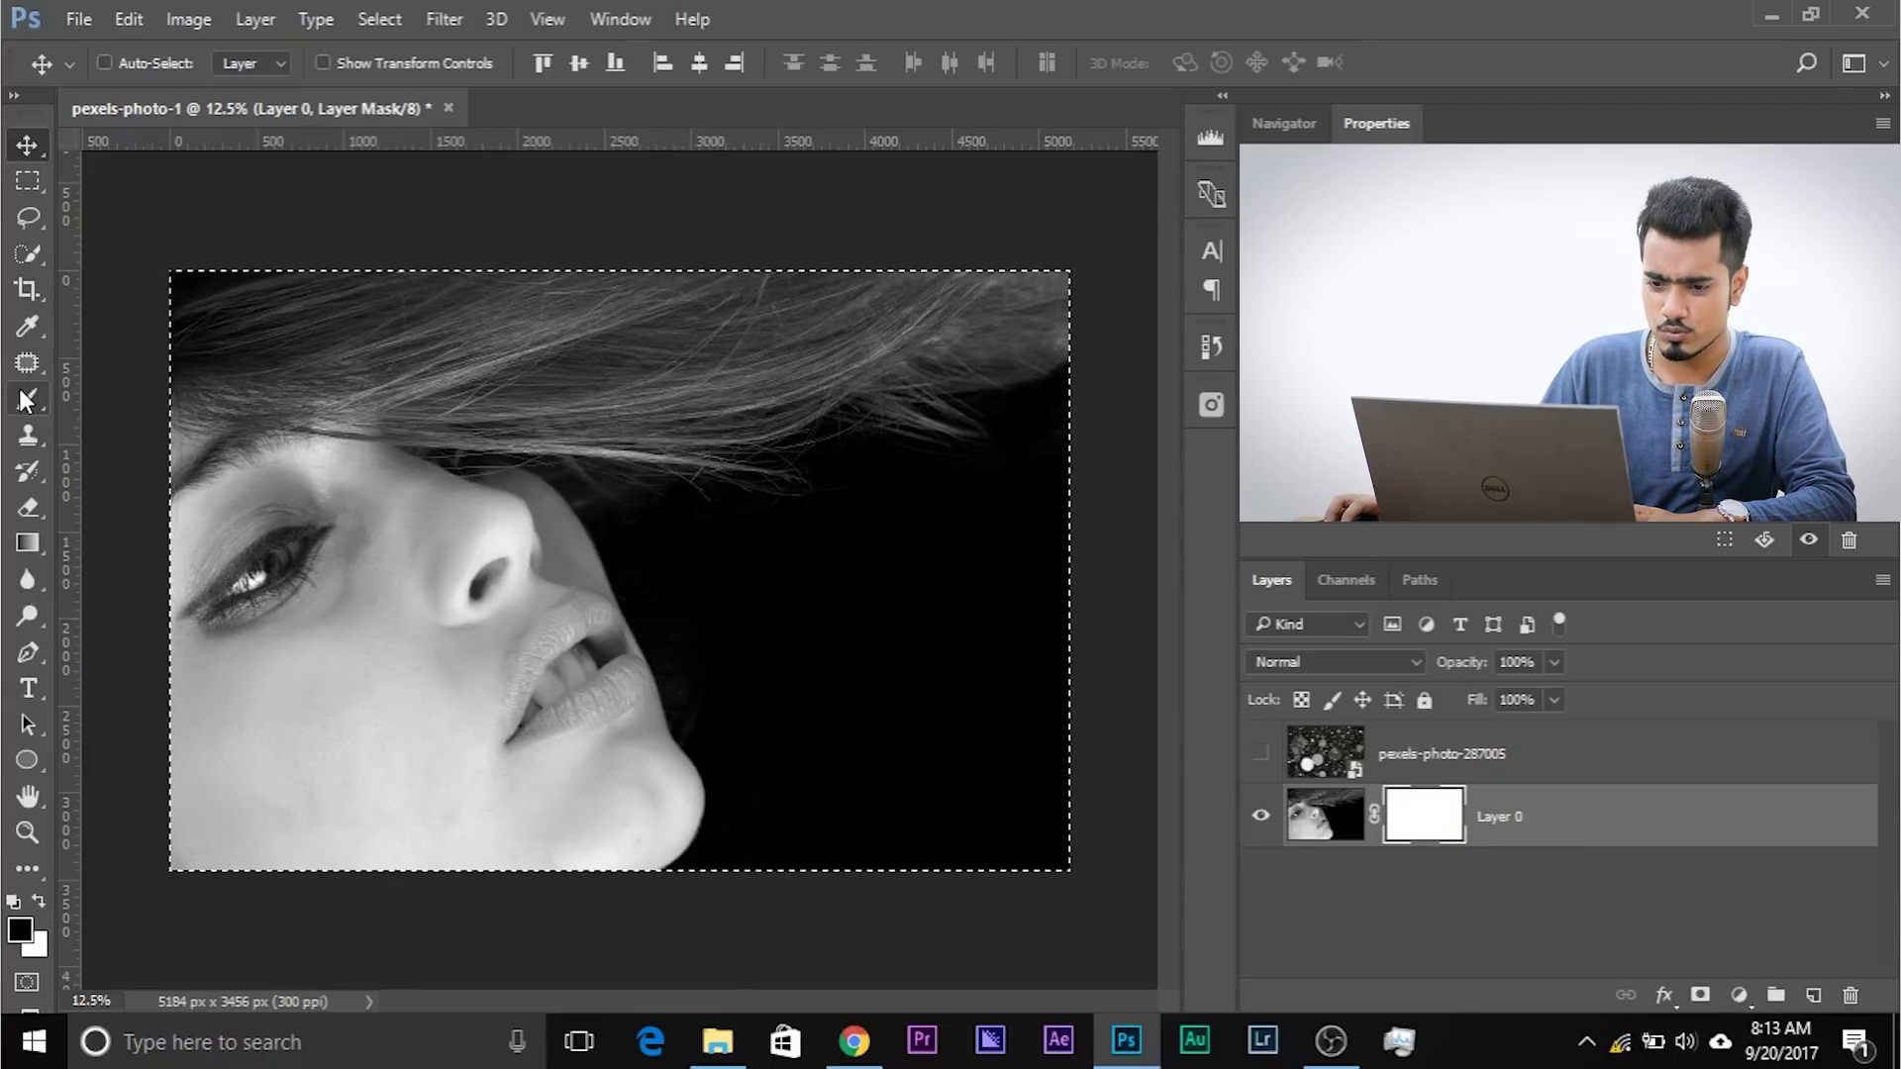
pyautogui.keyDown('alt'); pyautogui.click(1427, 835); pyautogui.keyUp('alt')
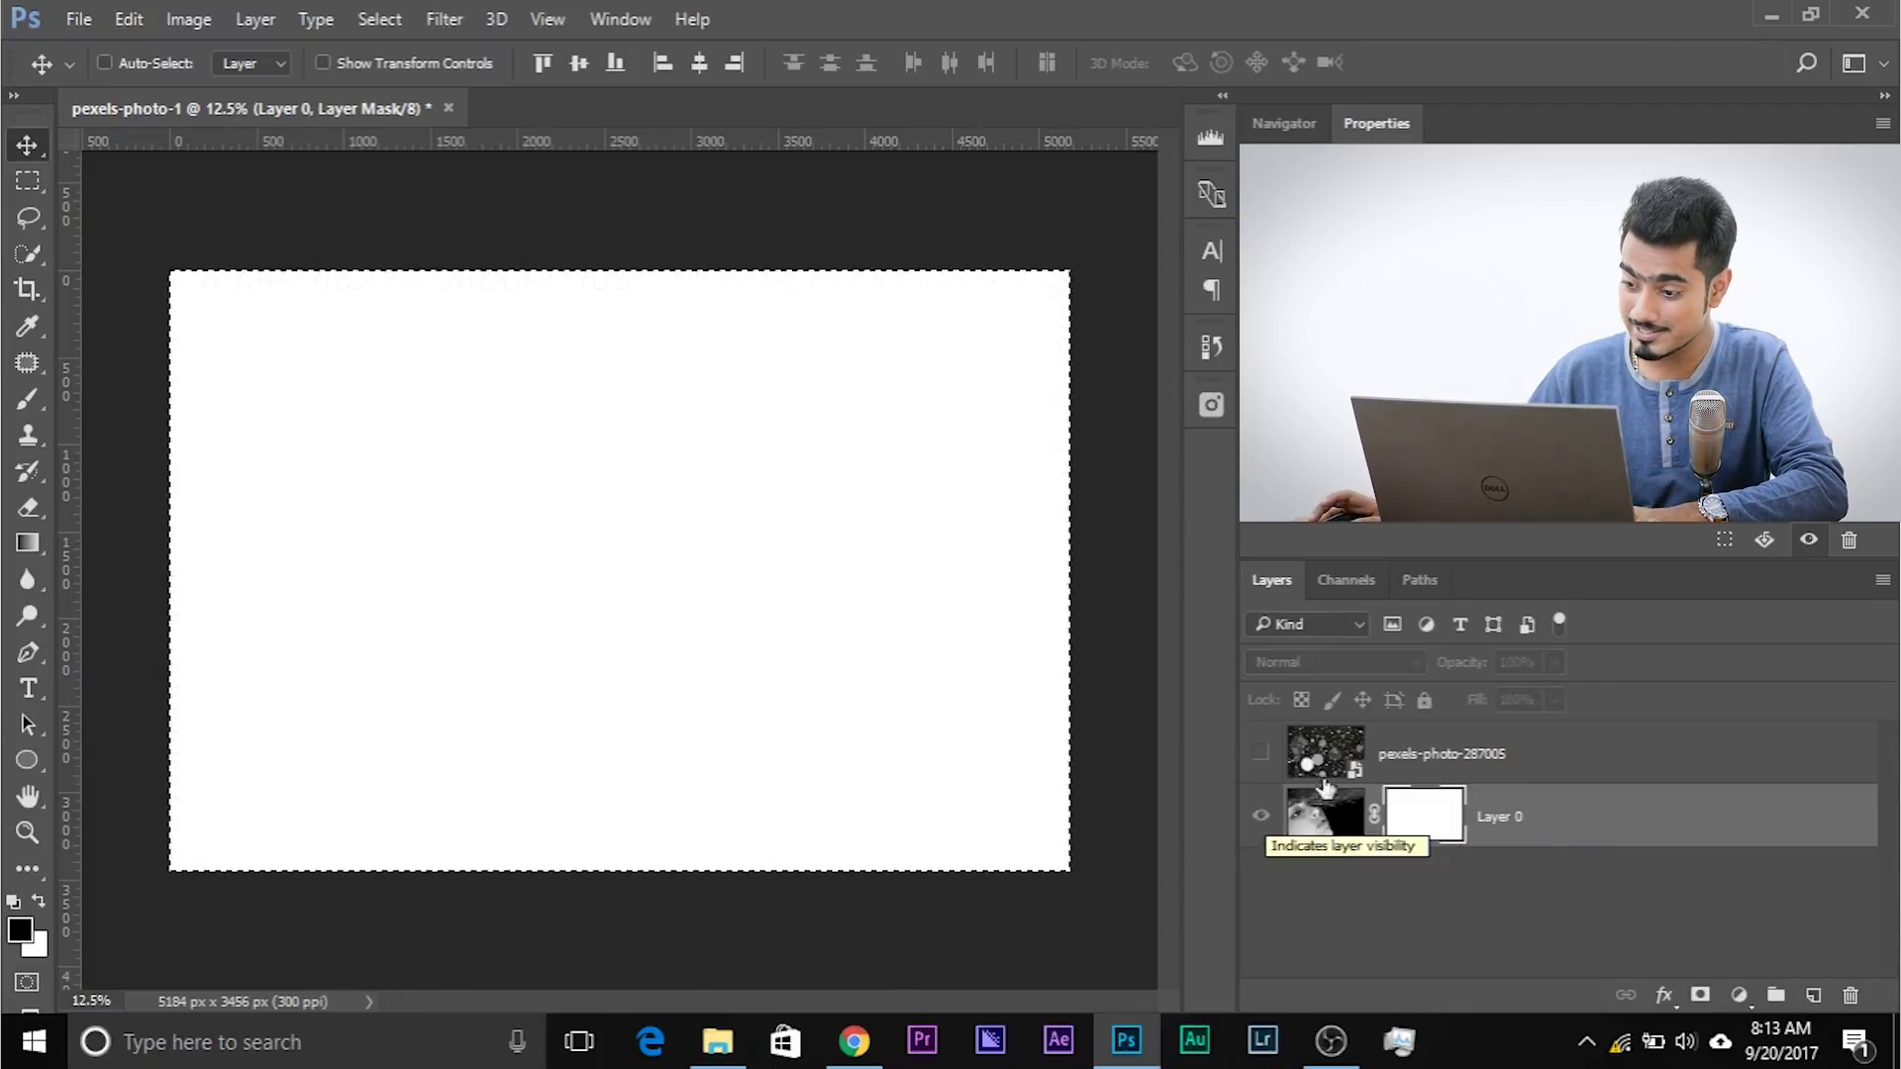
pyautogui.press('ctrl')
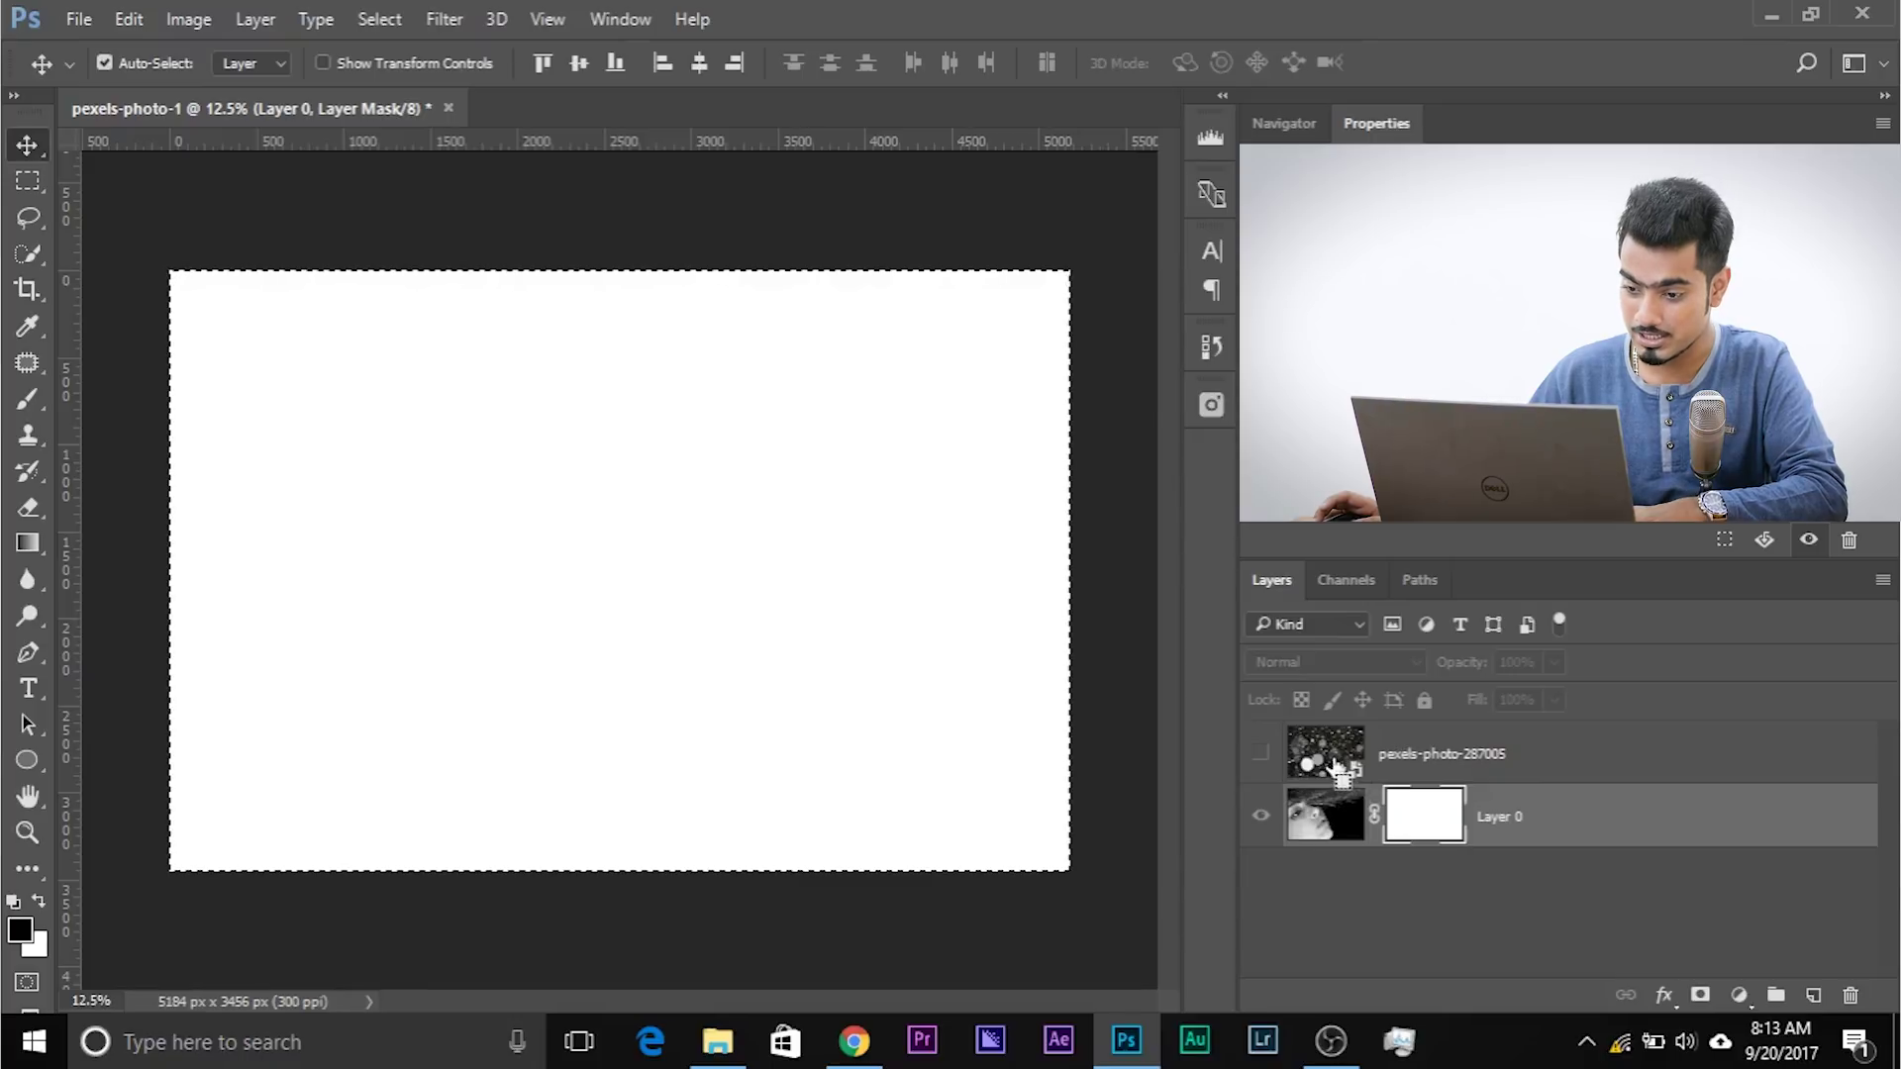
pyautogui.hotkey('ctrl', 'v')
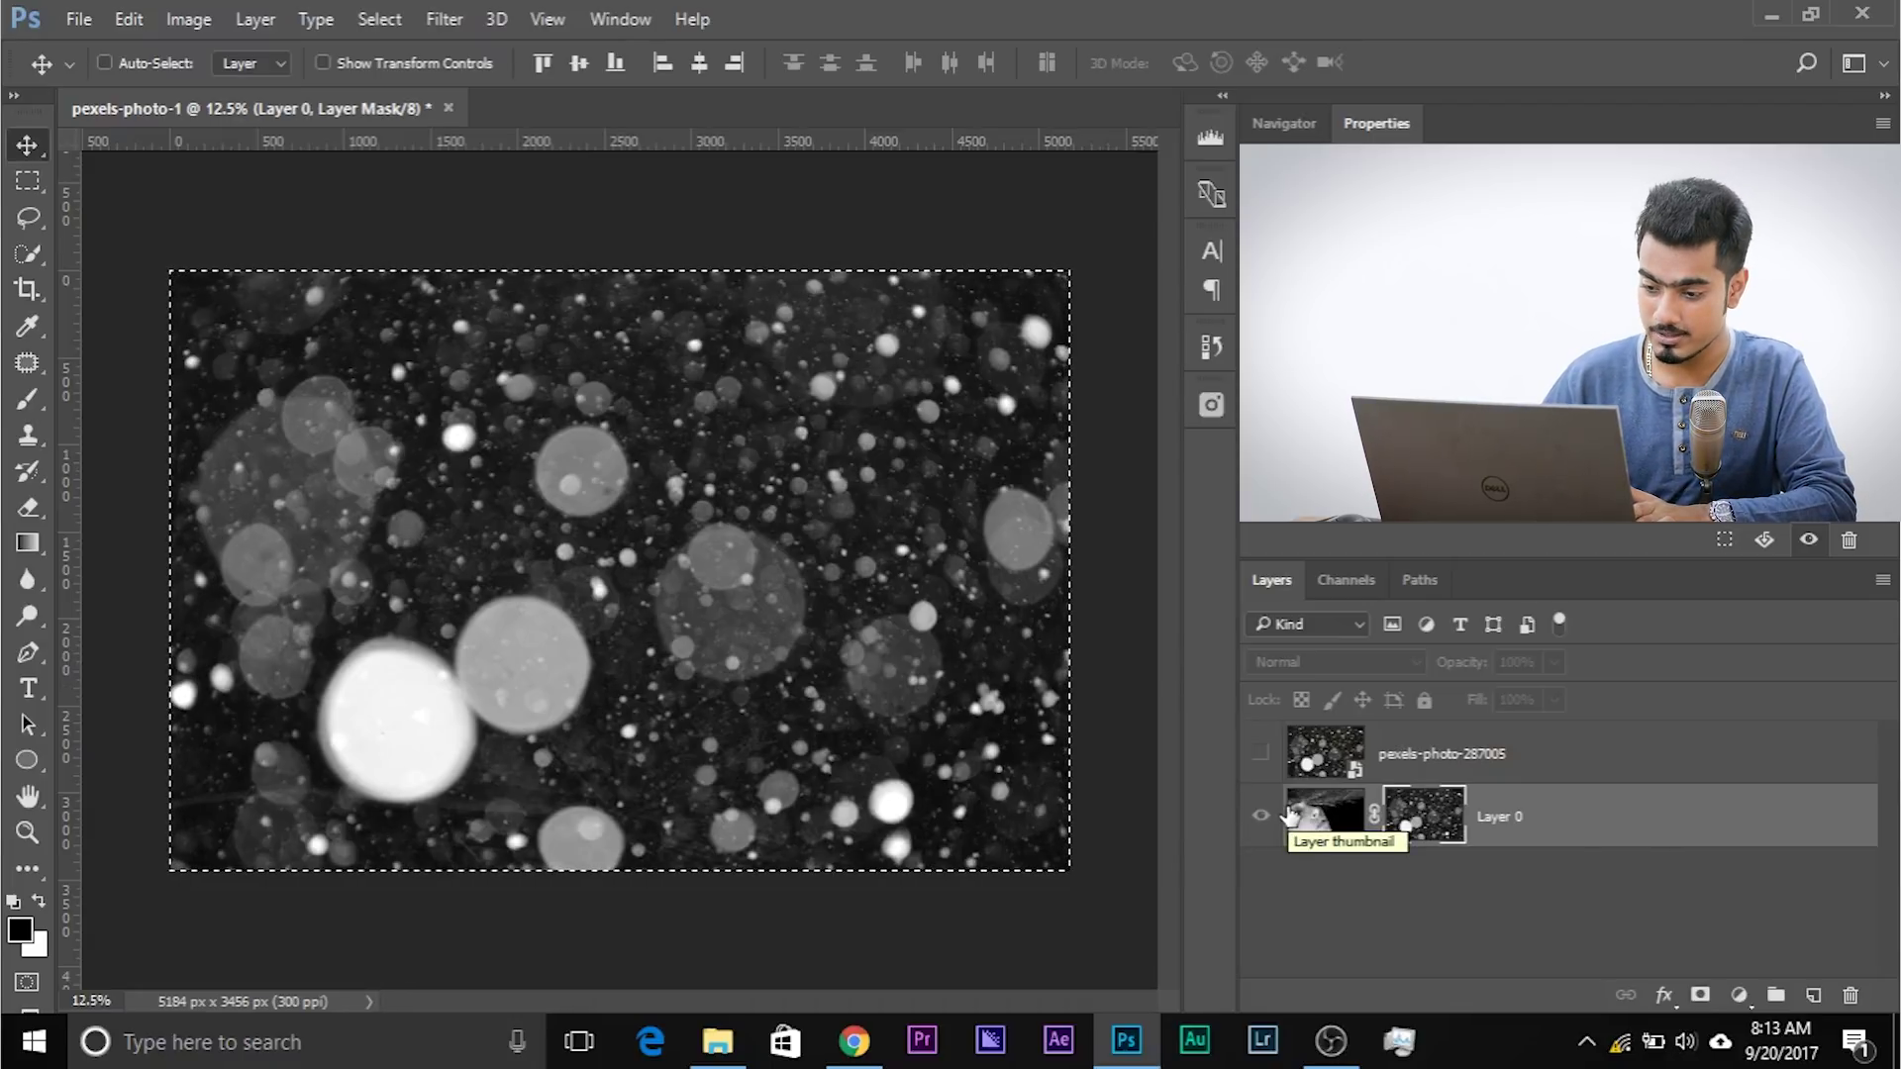
pyautogui.press('alt')
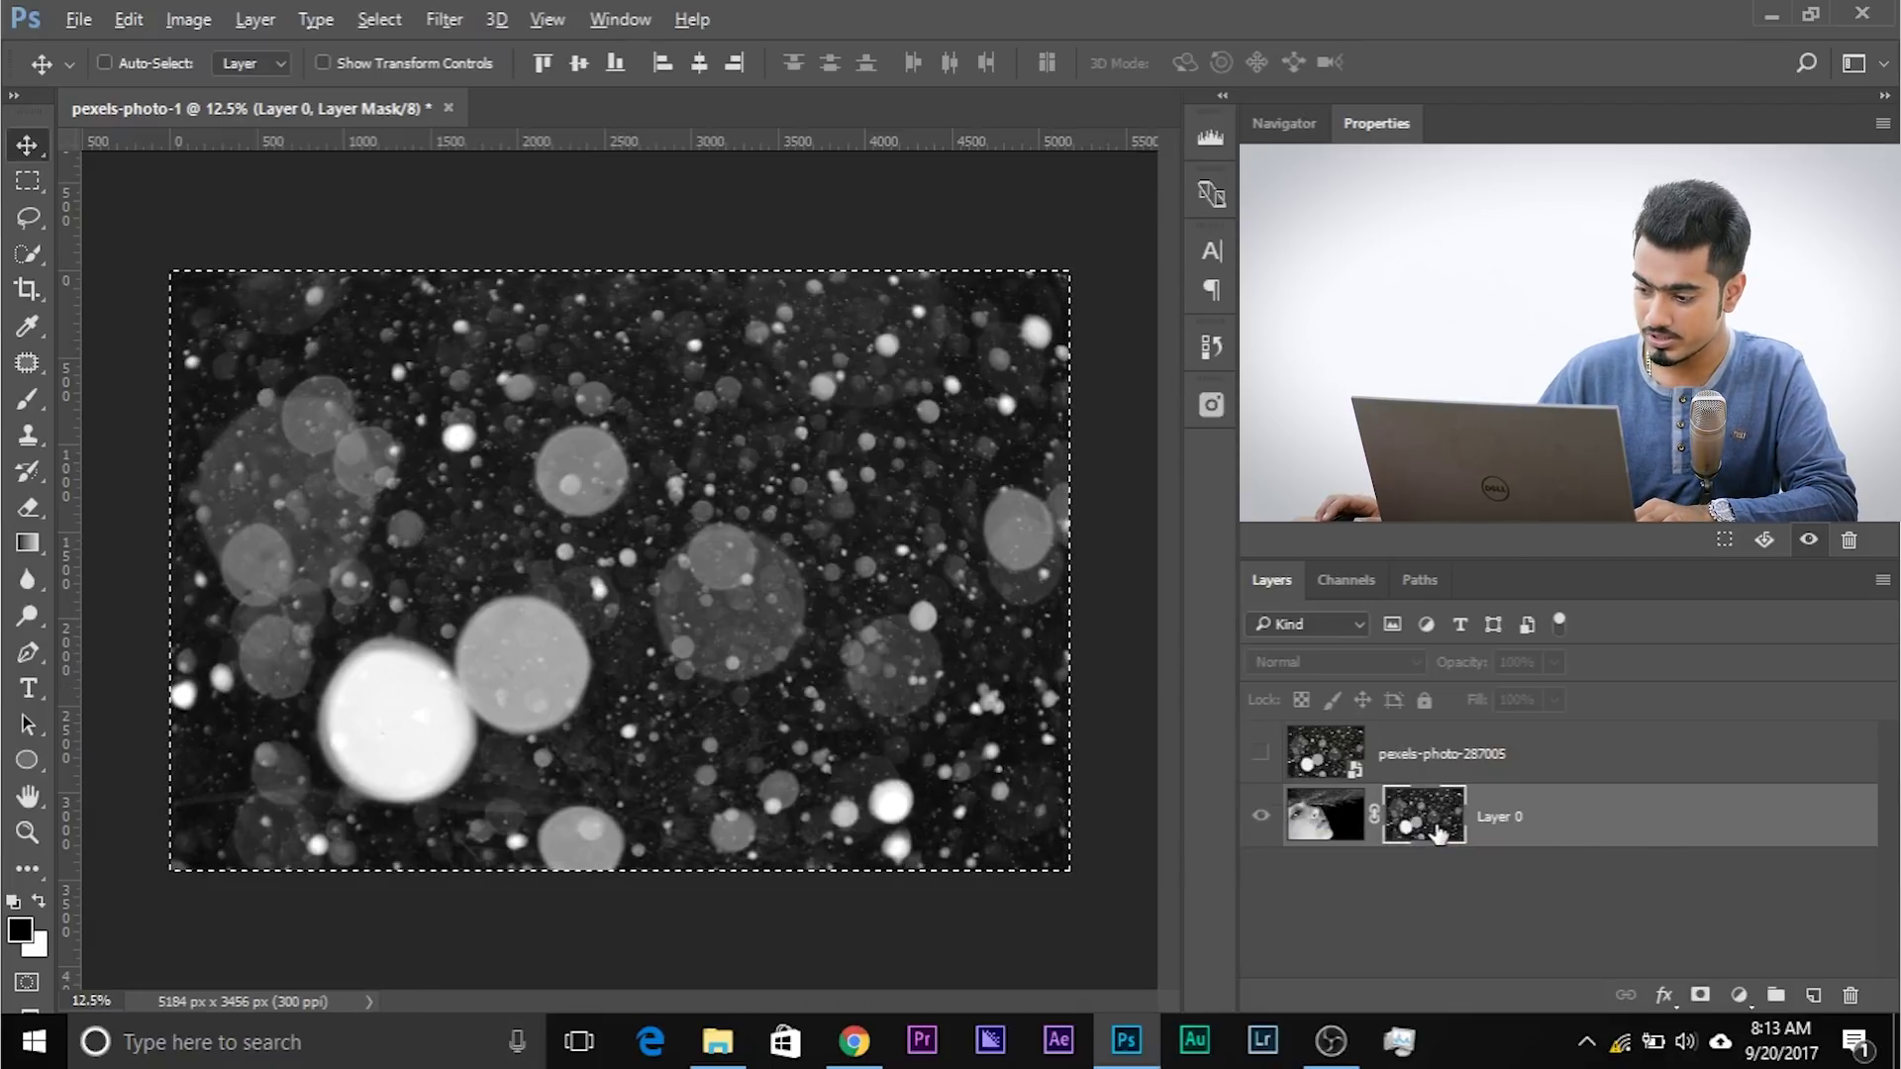
# Deselect and invert Layer 0's mask so the face shows through the bokeh.
pyautogui.keyDown('alt'); pyautogui.click(1436, 825); pyautogui.keyUp('alt')
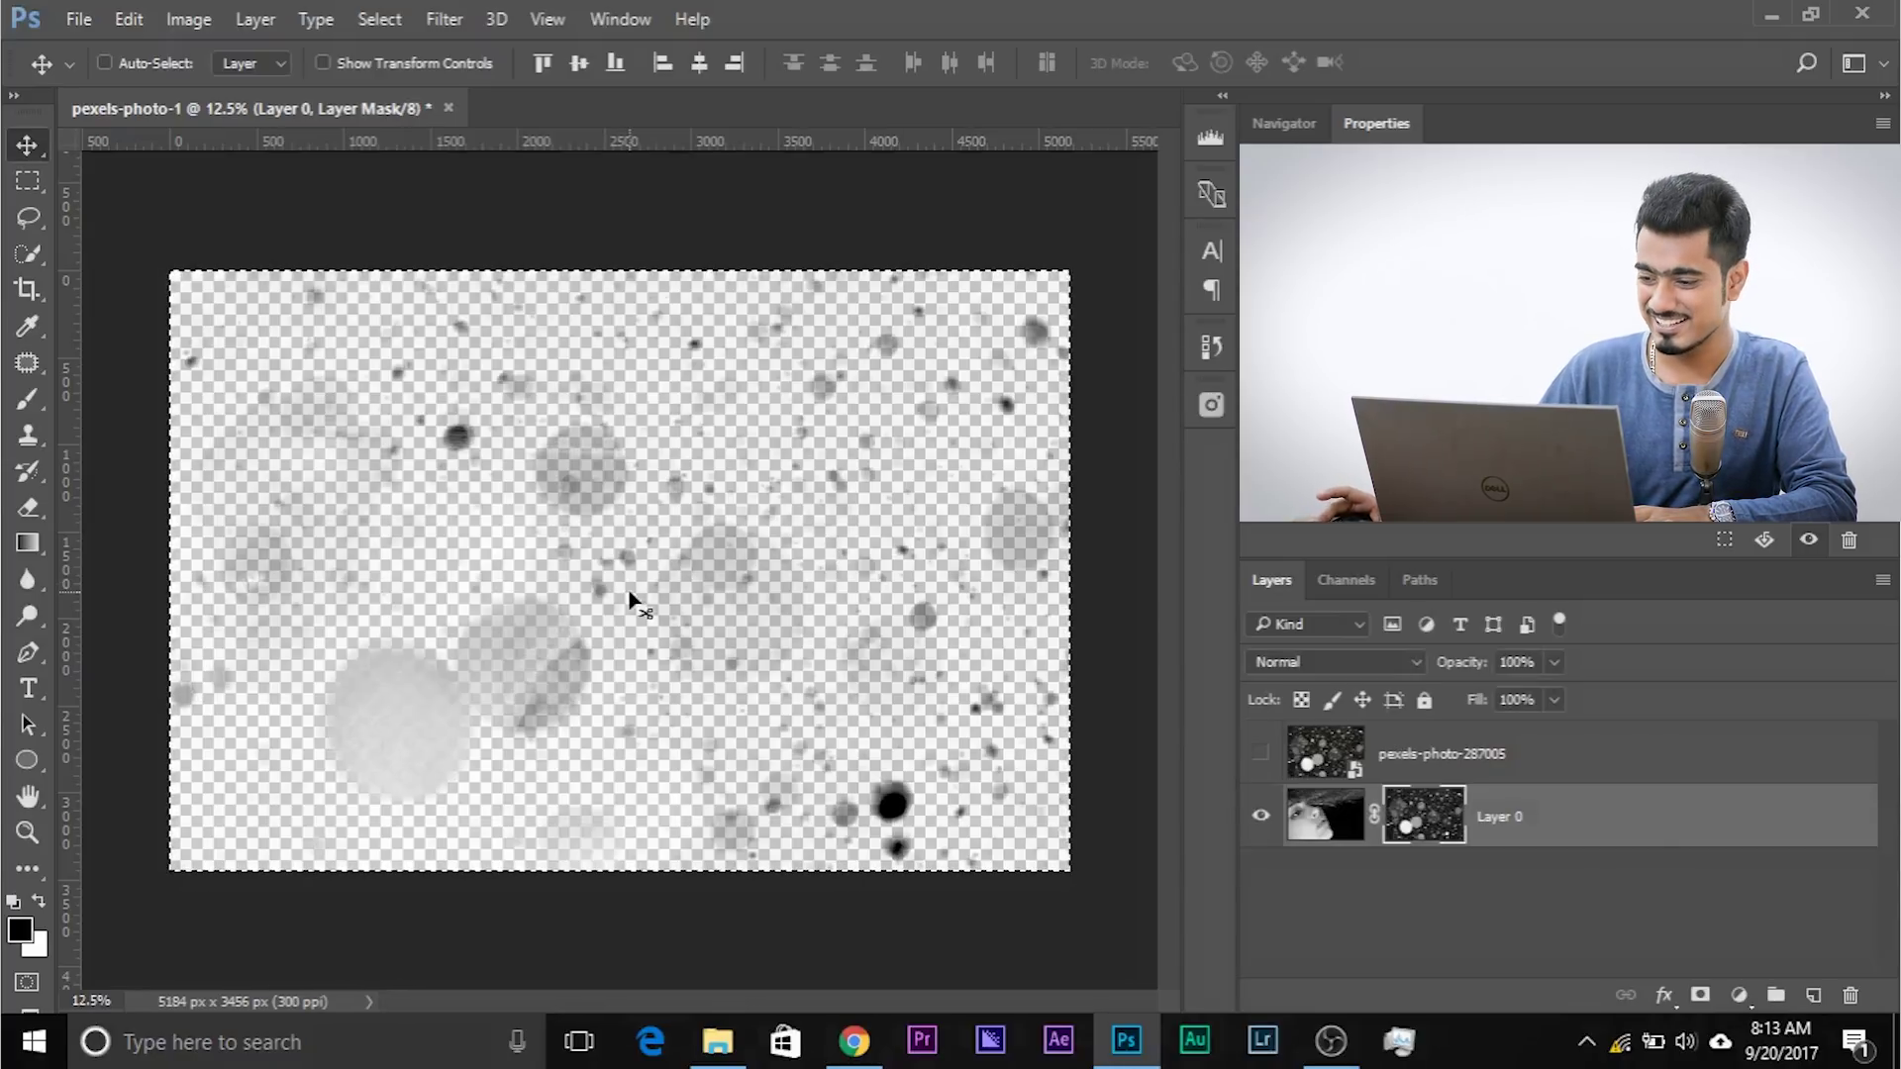
pyautogui.hotkey('ctrl', 'd')
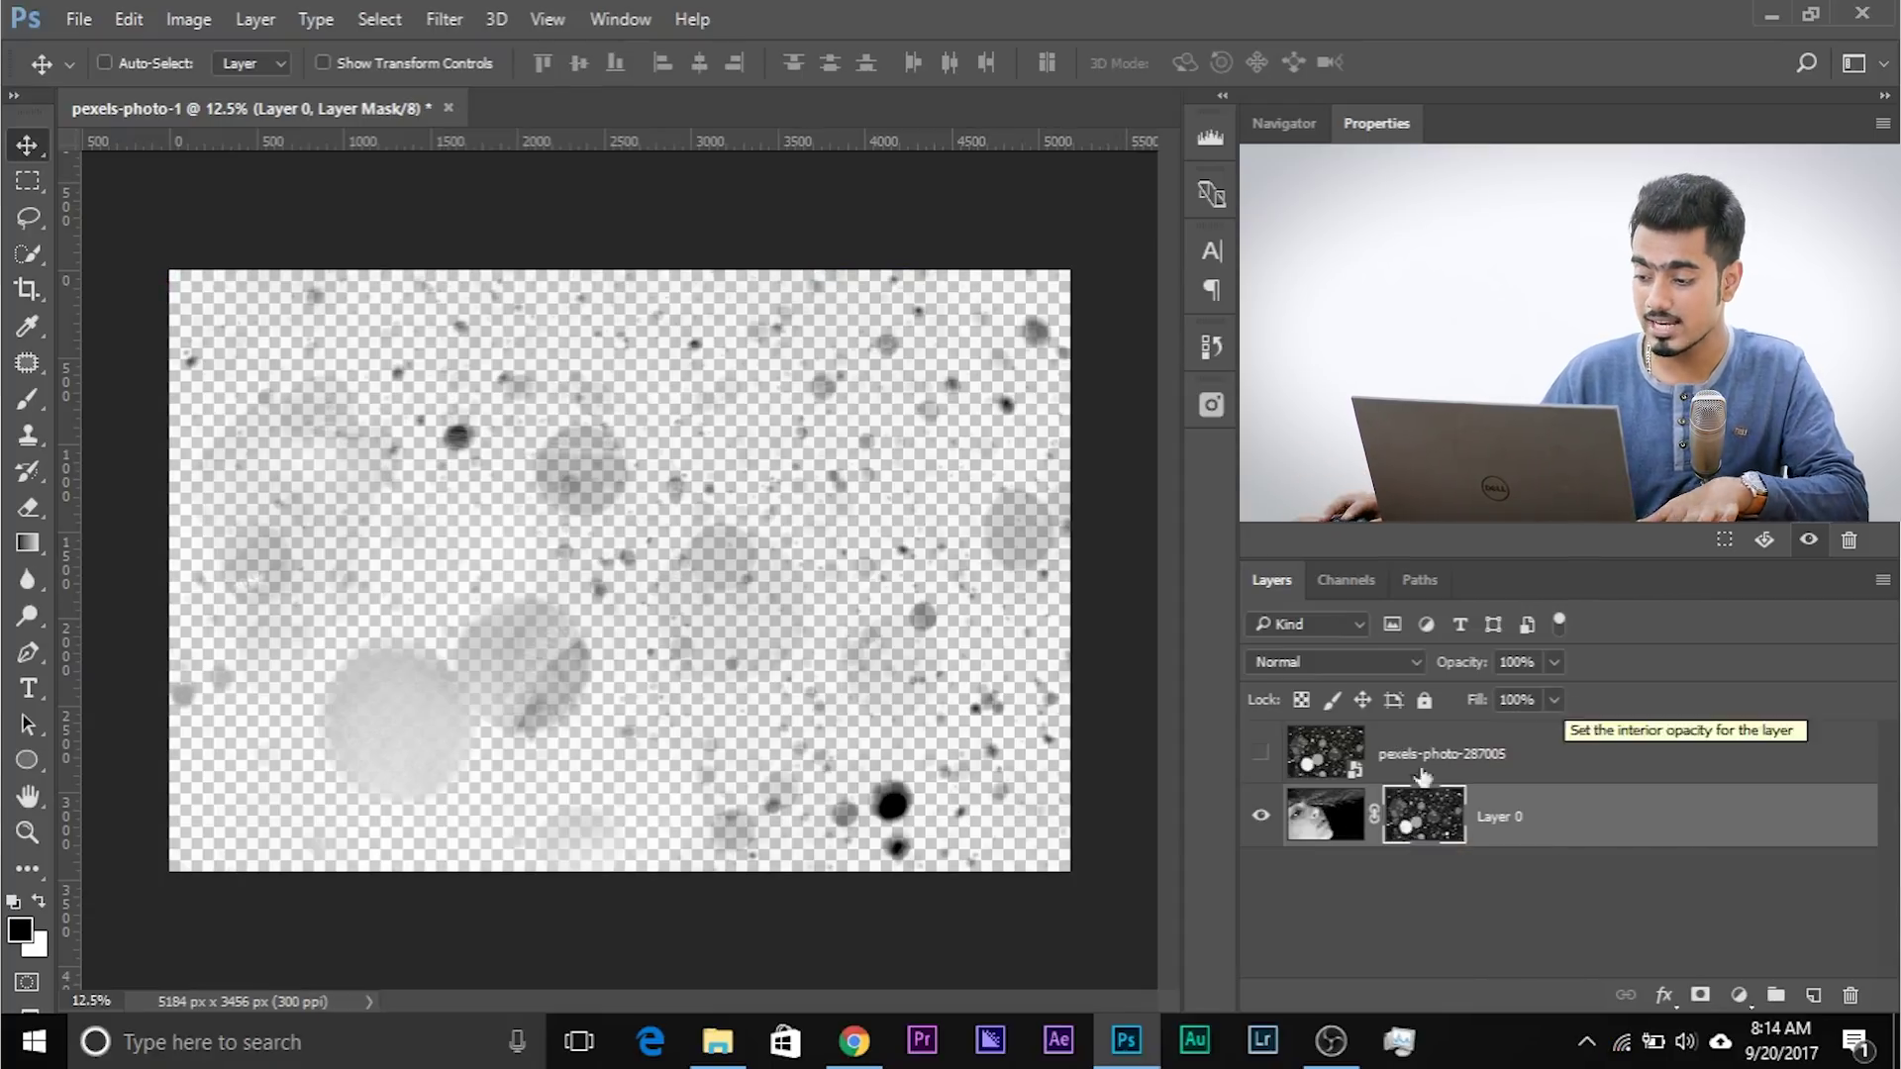
pyautogui.press('ctrl')
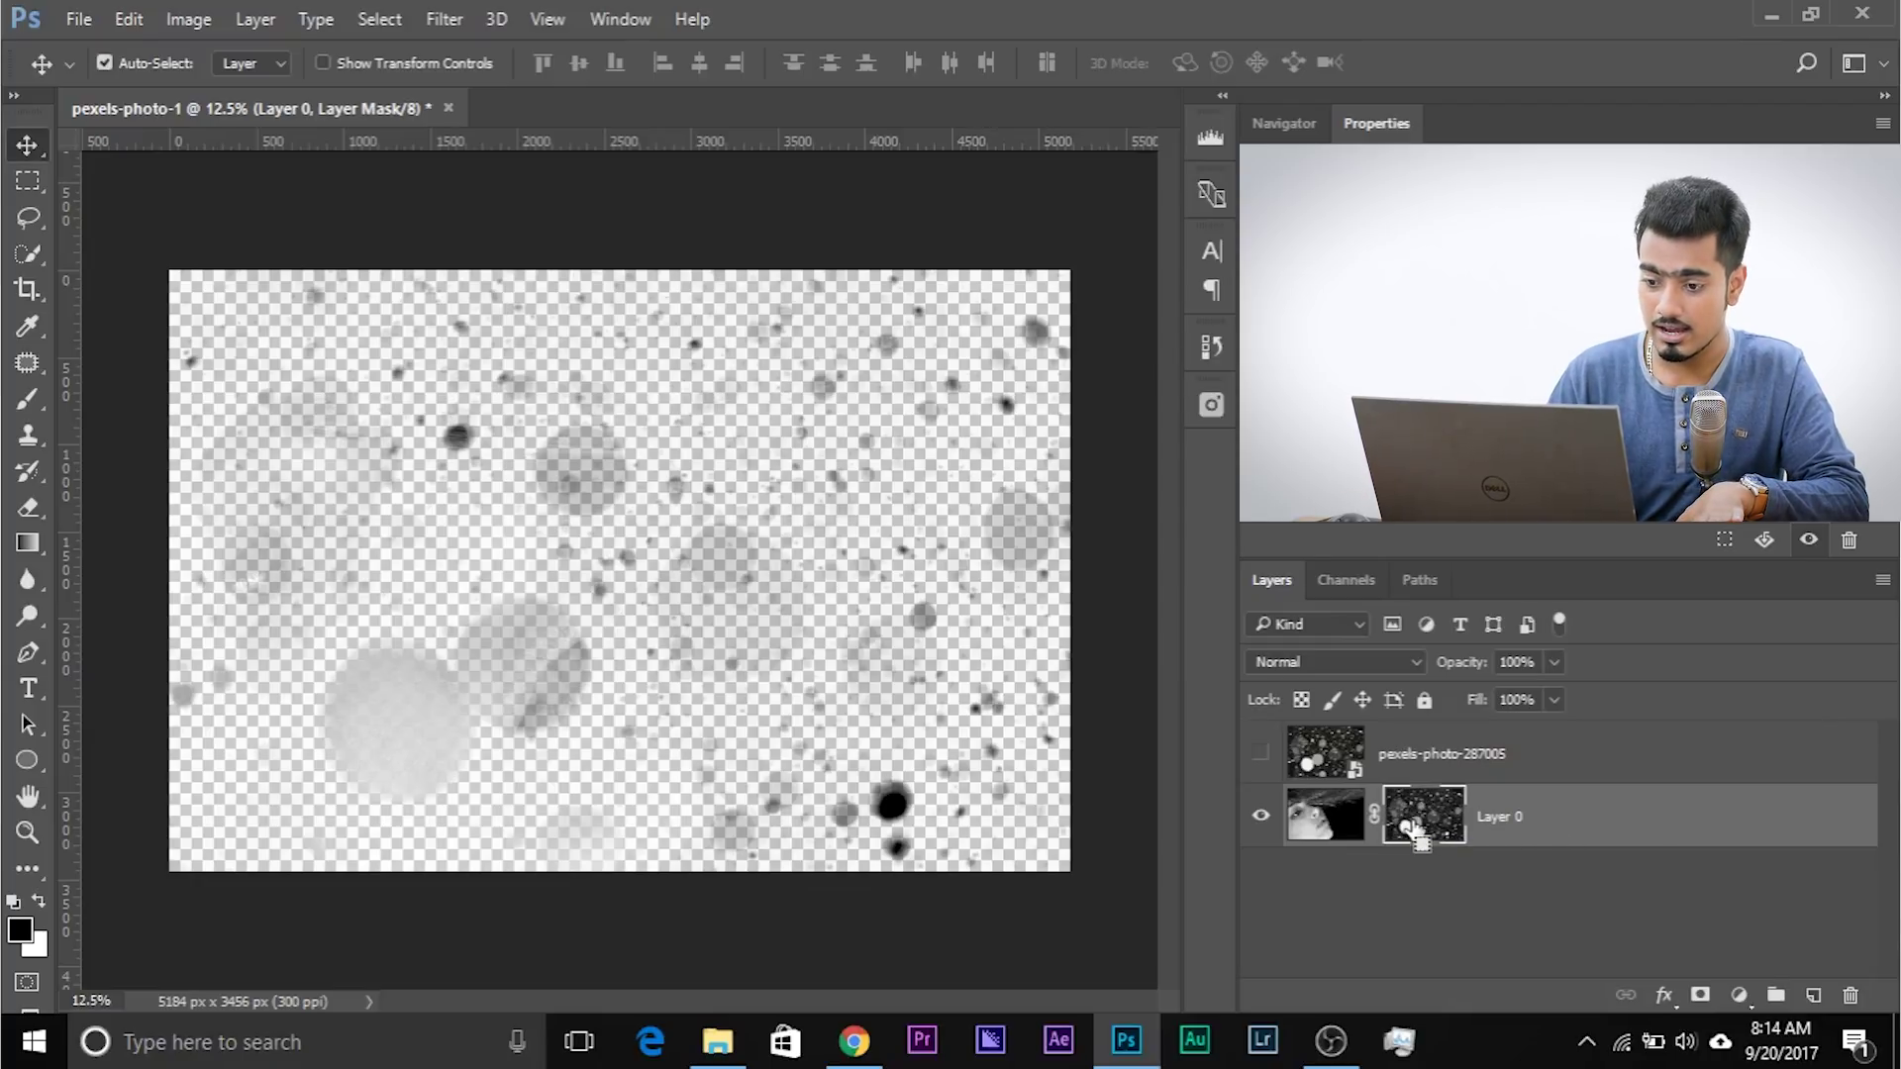
pyautogui.hotkey('ctrl', 'i')
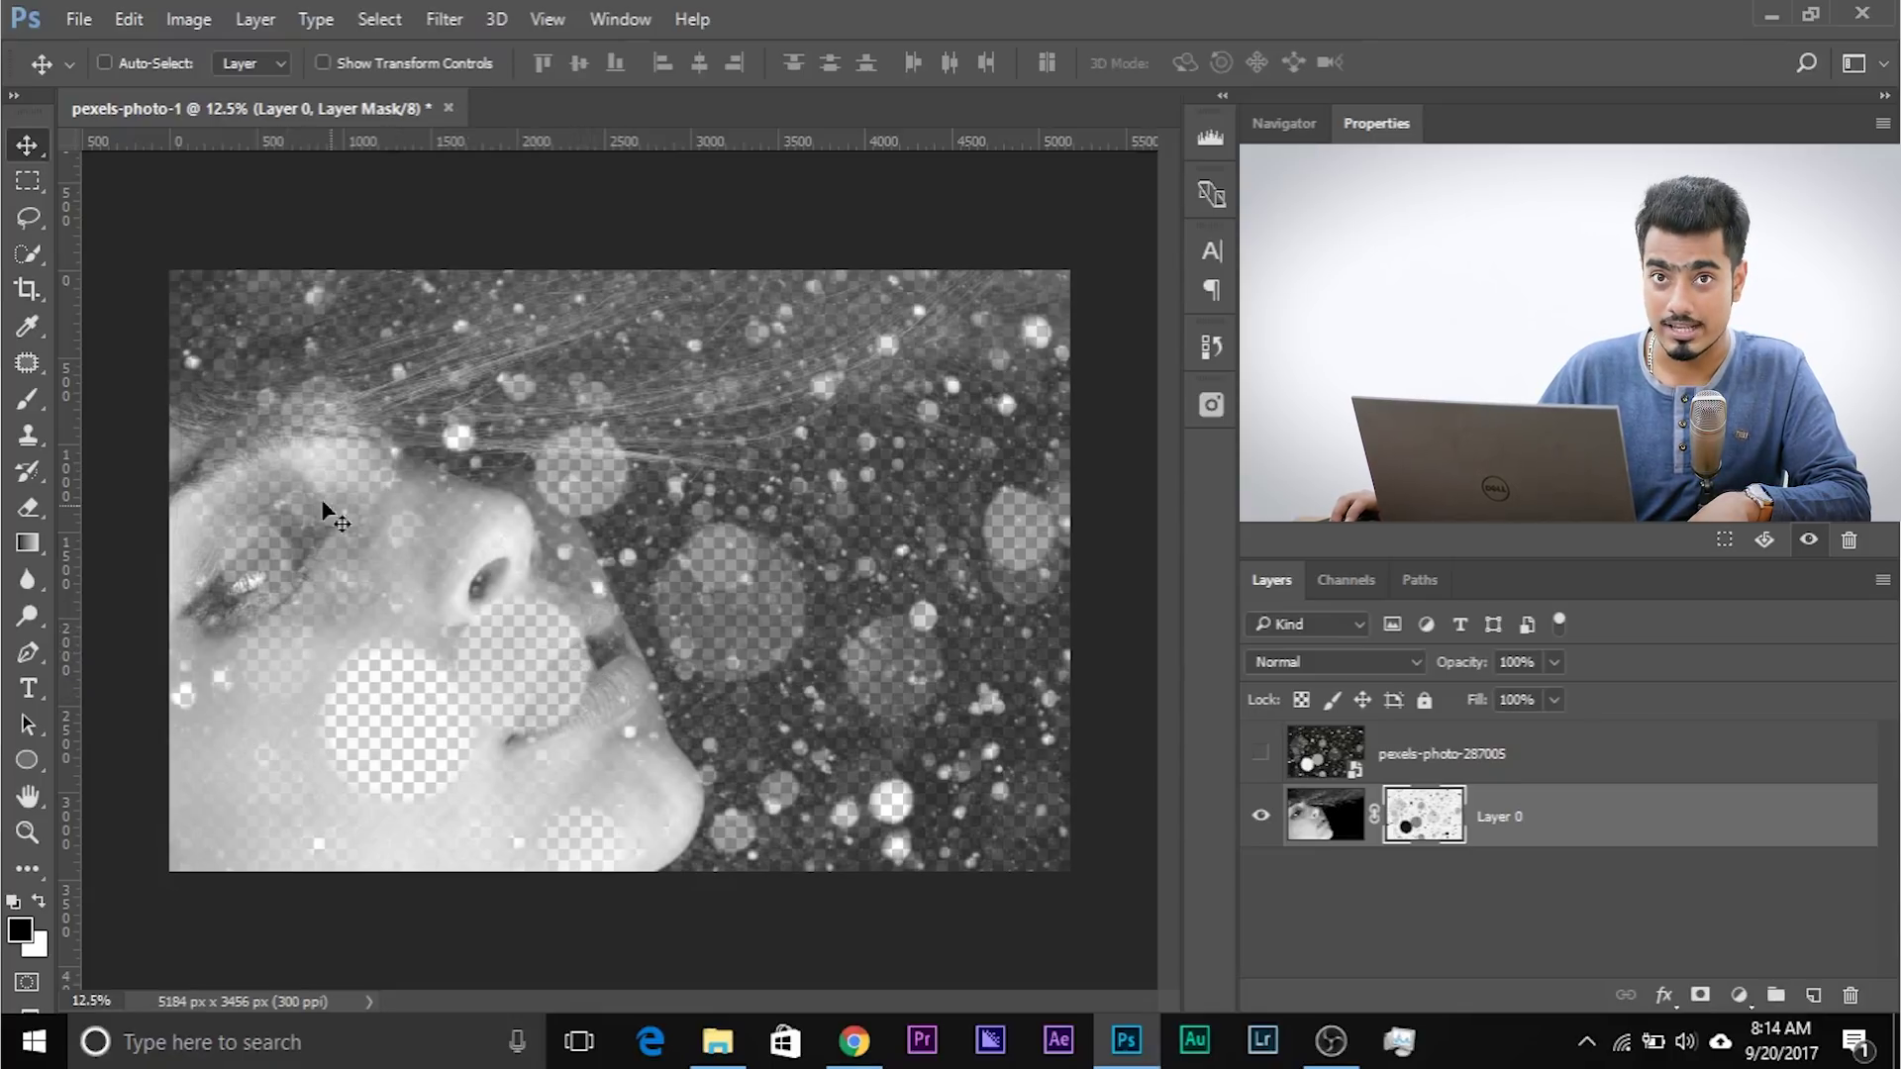
pyautogui.keyDown('alt'); pyautogui.click(1414, 824); pyautogui.keyUp('alt')
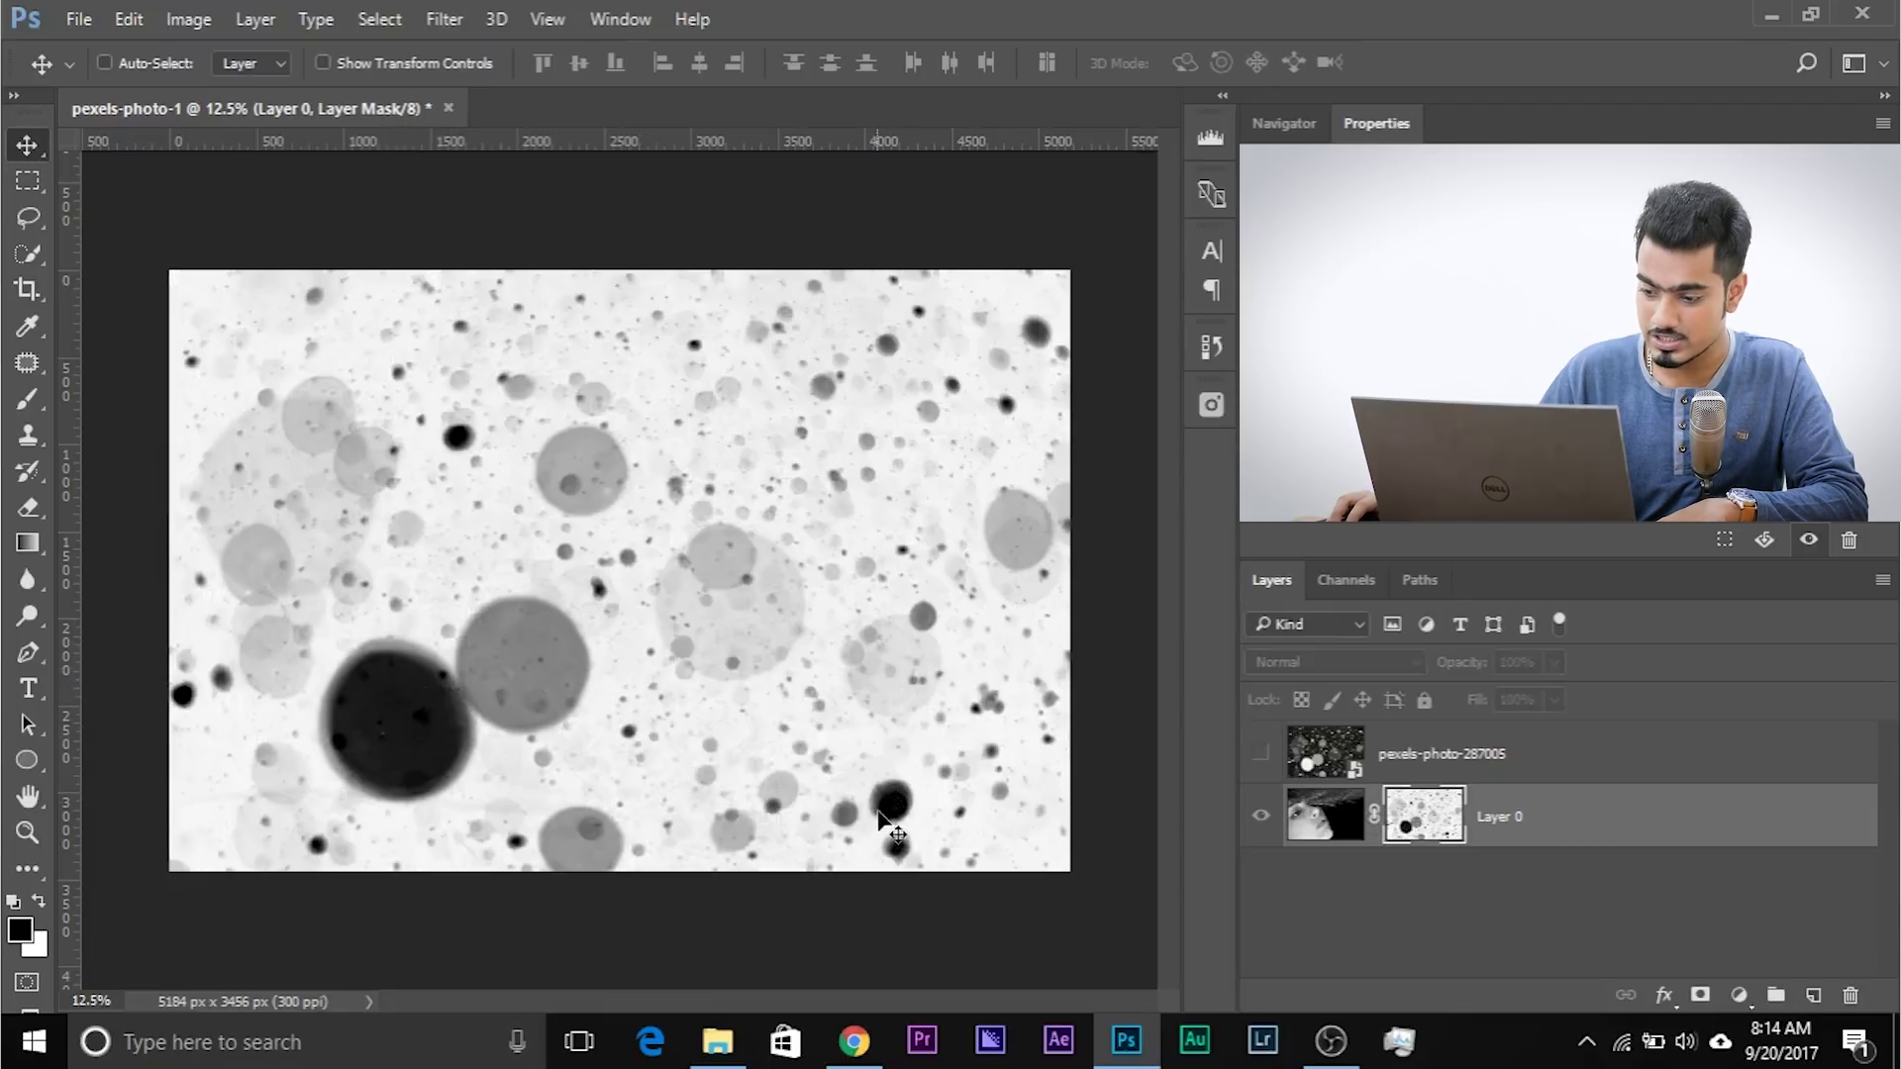
pyautogui.keyDown('alt'); pyautogui.click(1422, 822); pyautogui.keyUp('alt')
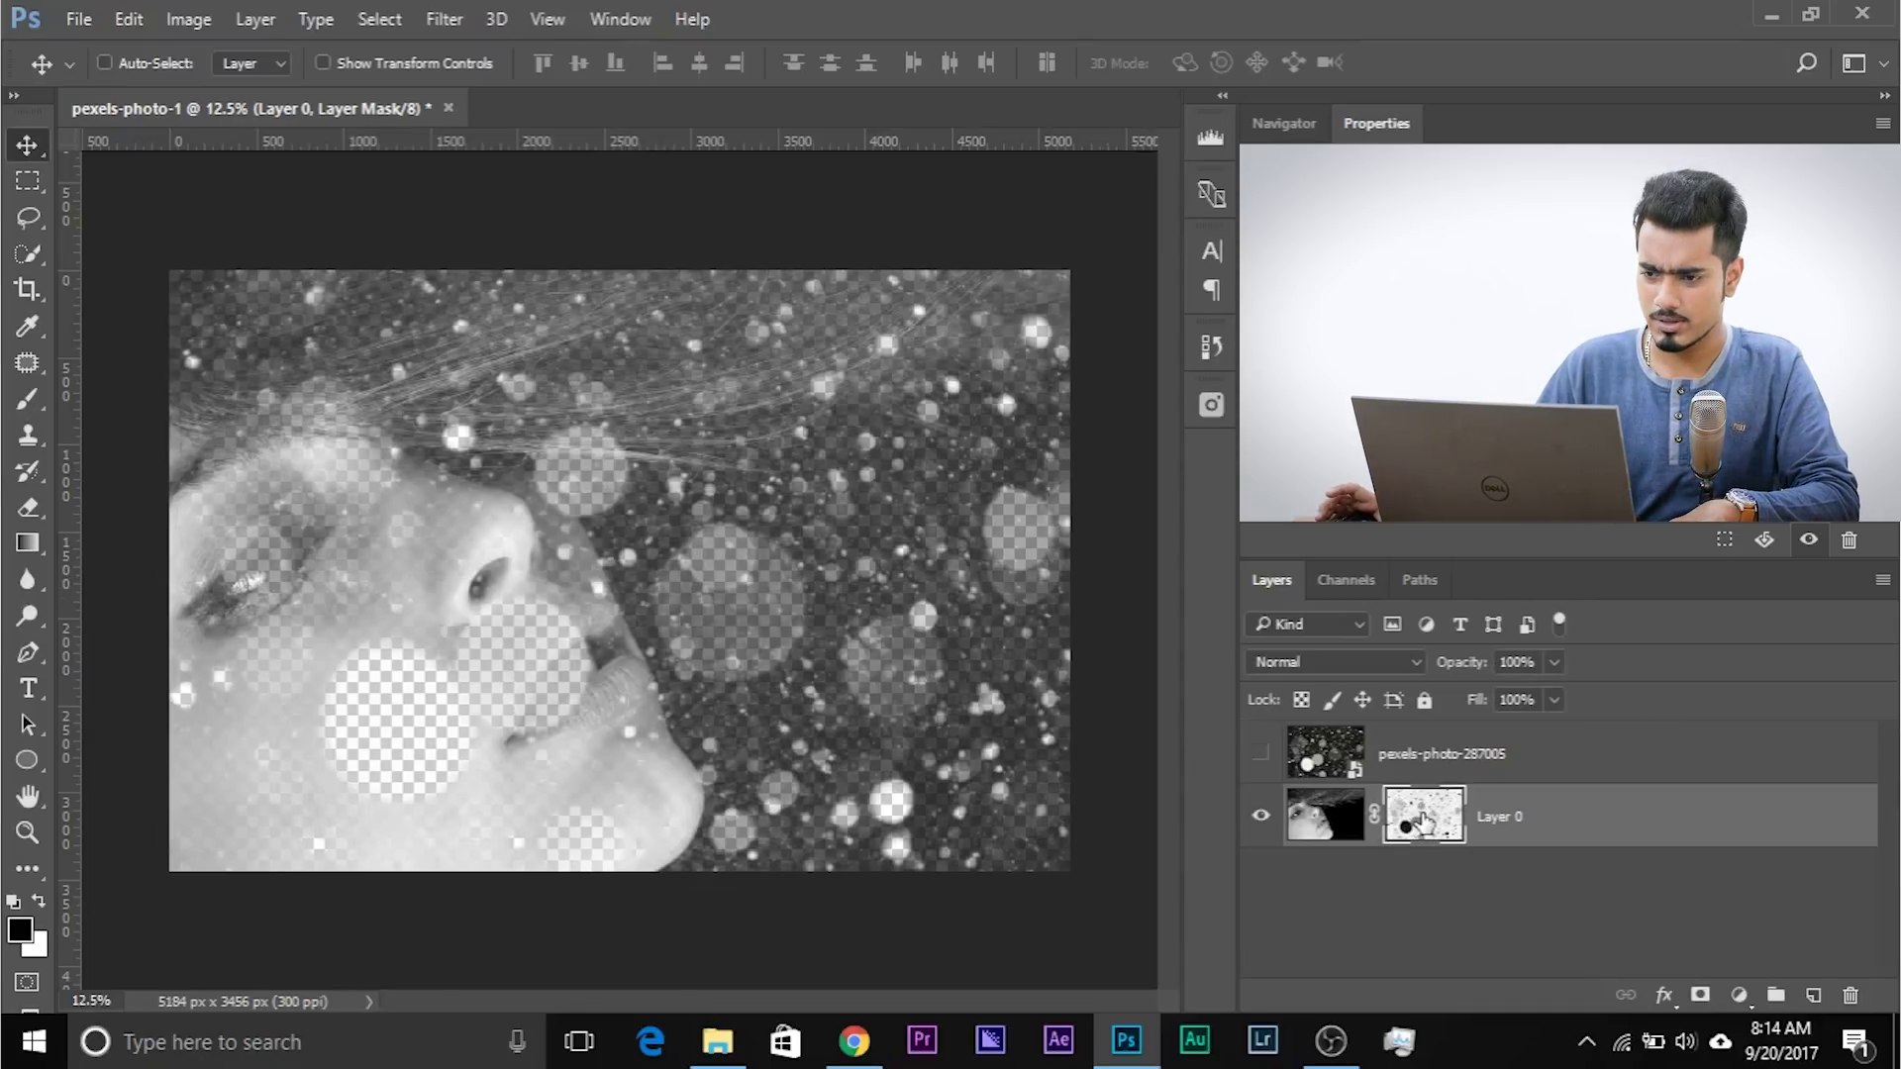
# Hide Layer 0 and add a new empty Layer 1 above the bokeh layer.
pyautogui.click(1260, 816)
pyautogui.click(1516, 754)
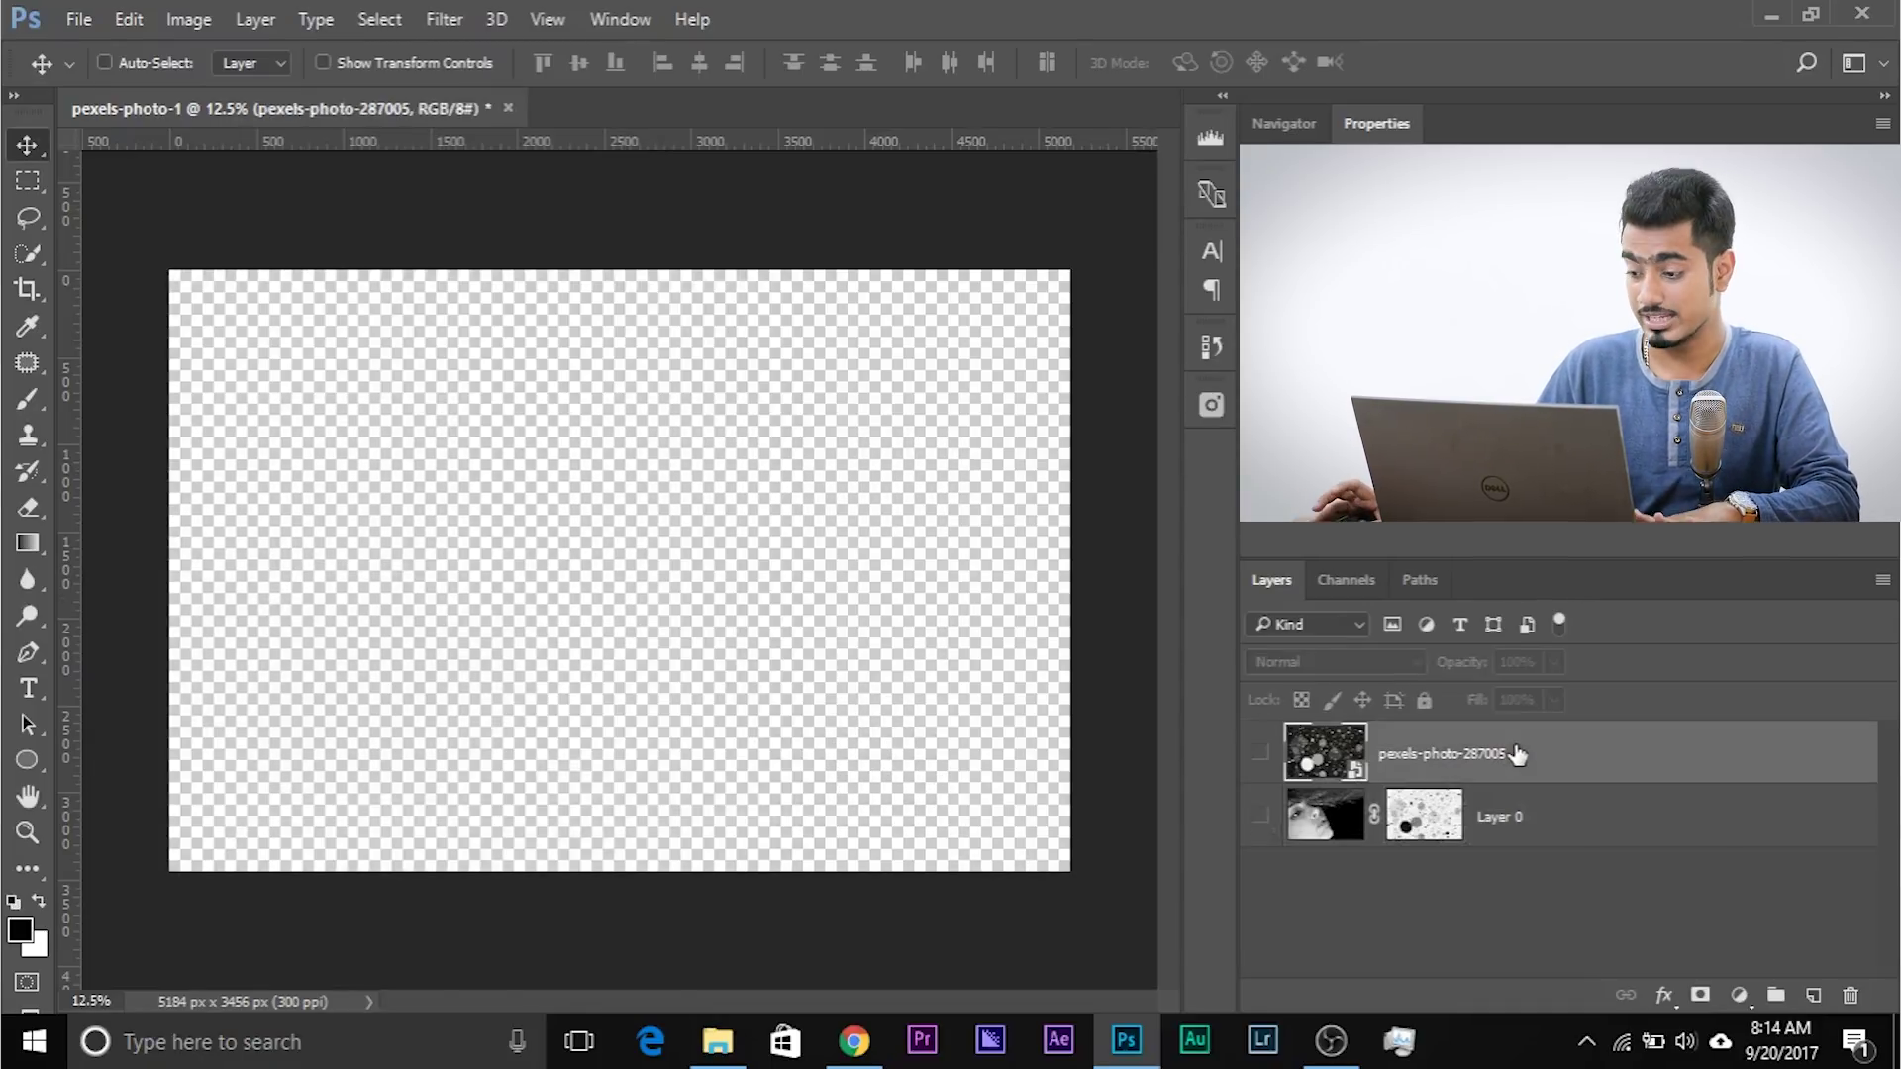
pyautogui.click(1813, 995)
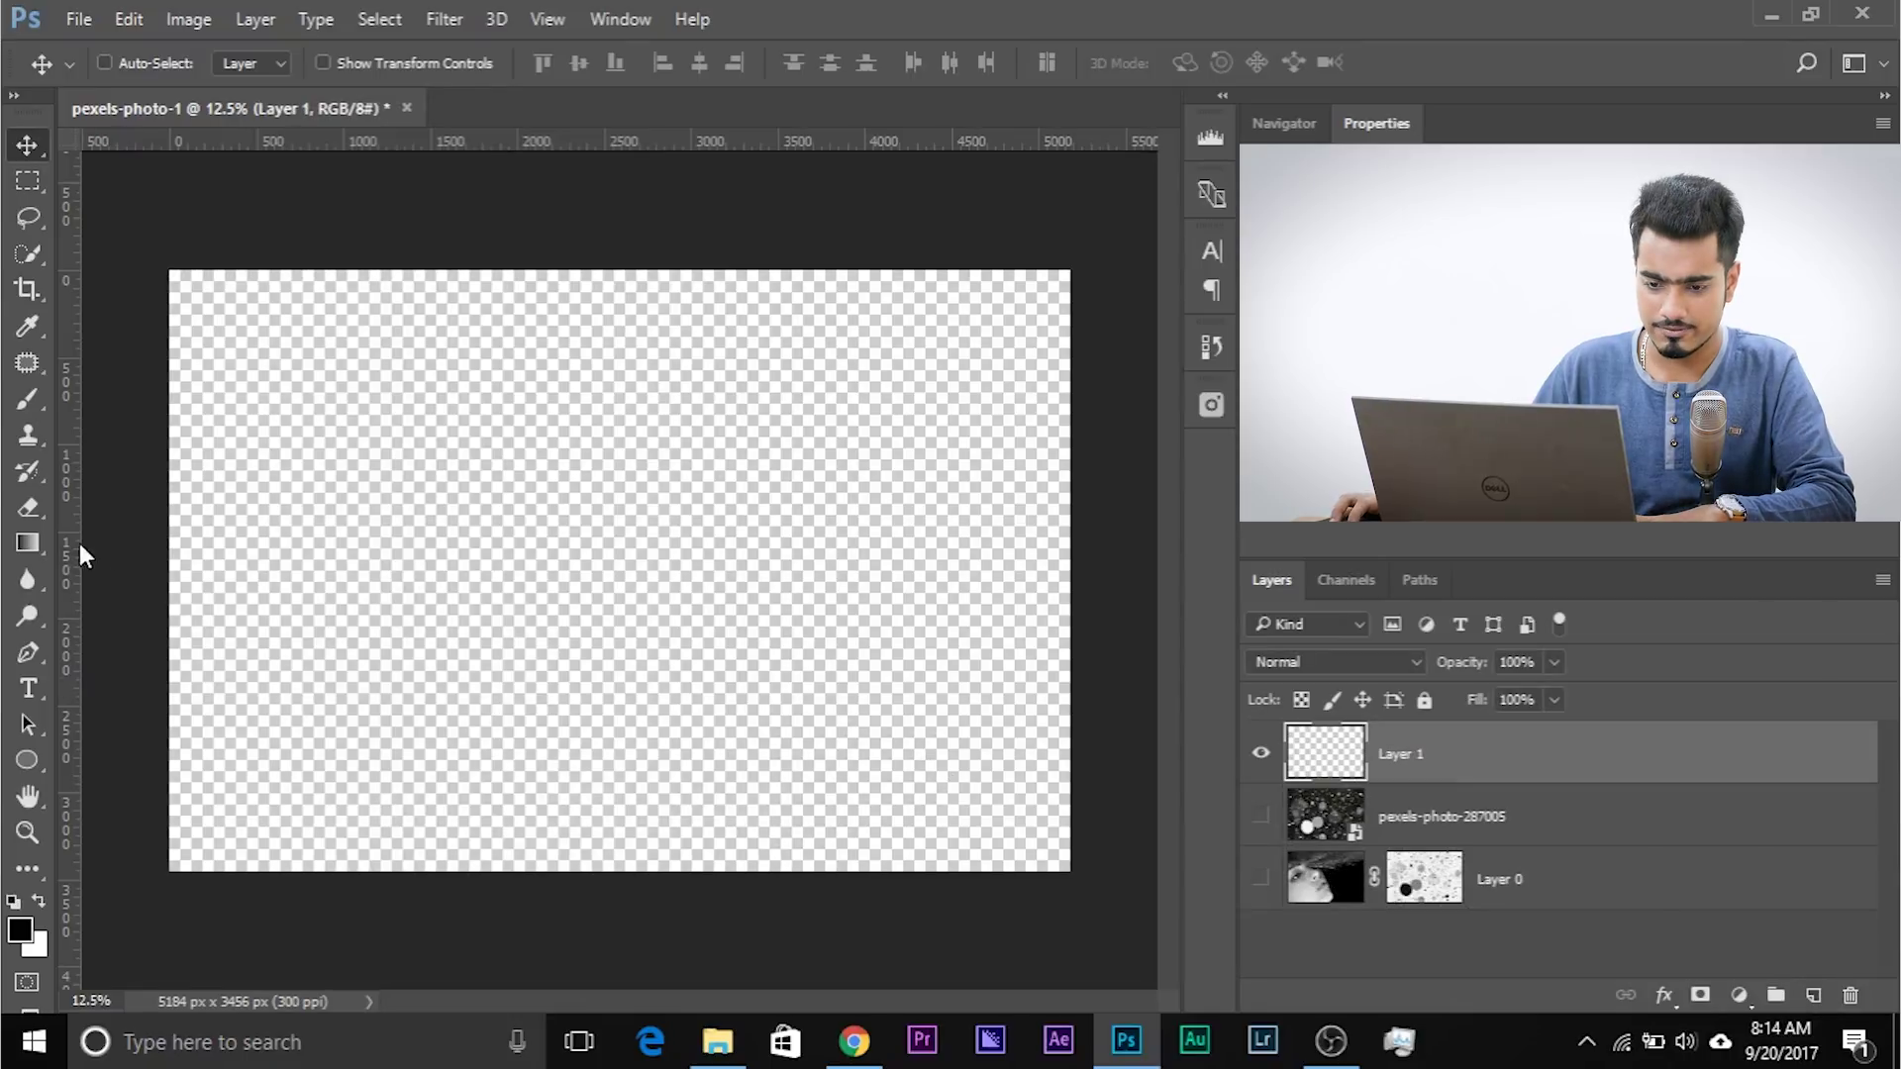
pyautogui.click(27, 399)
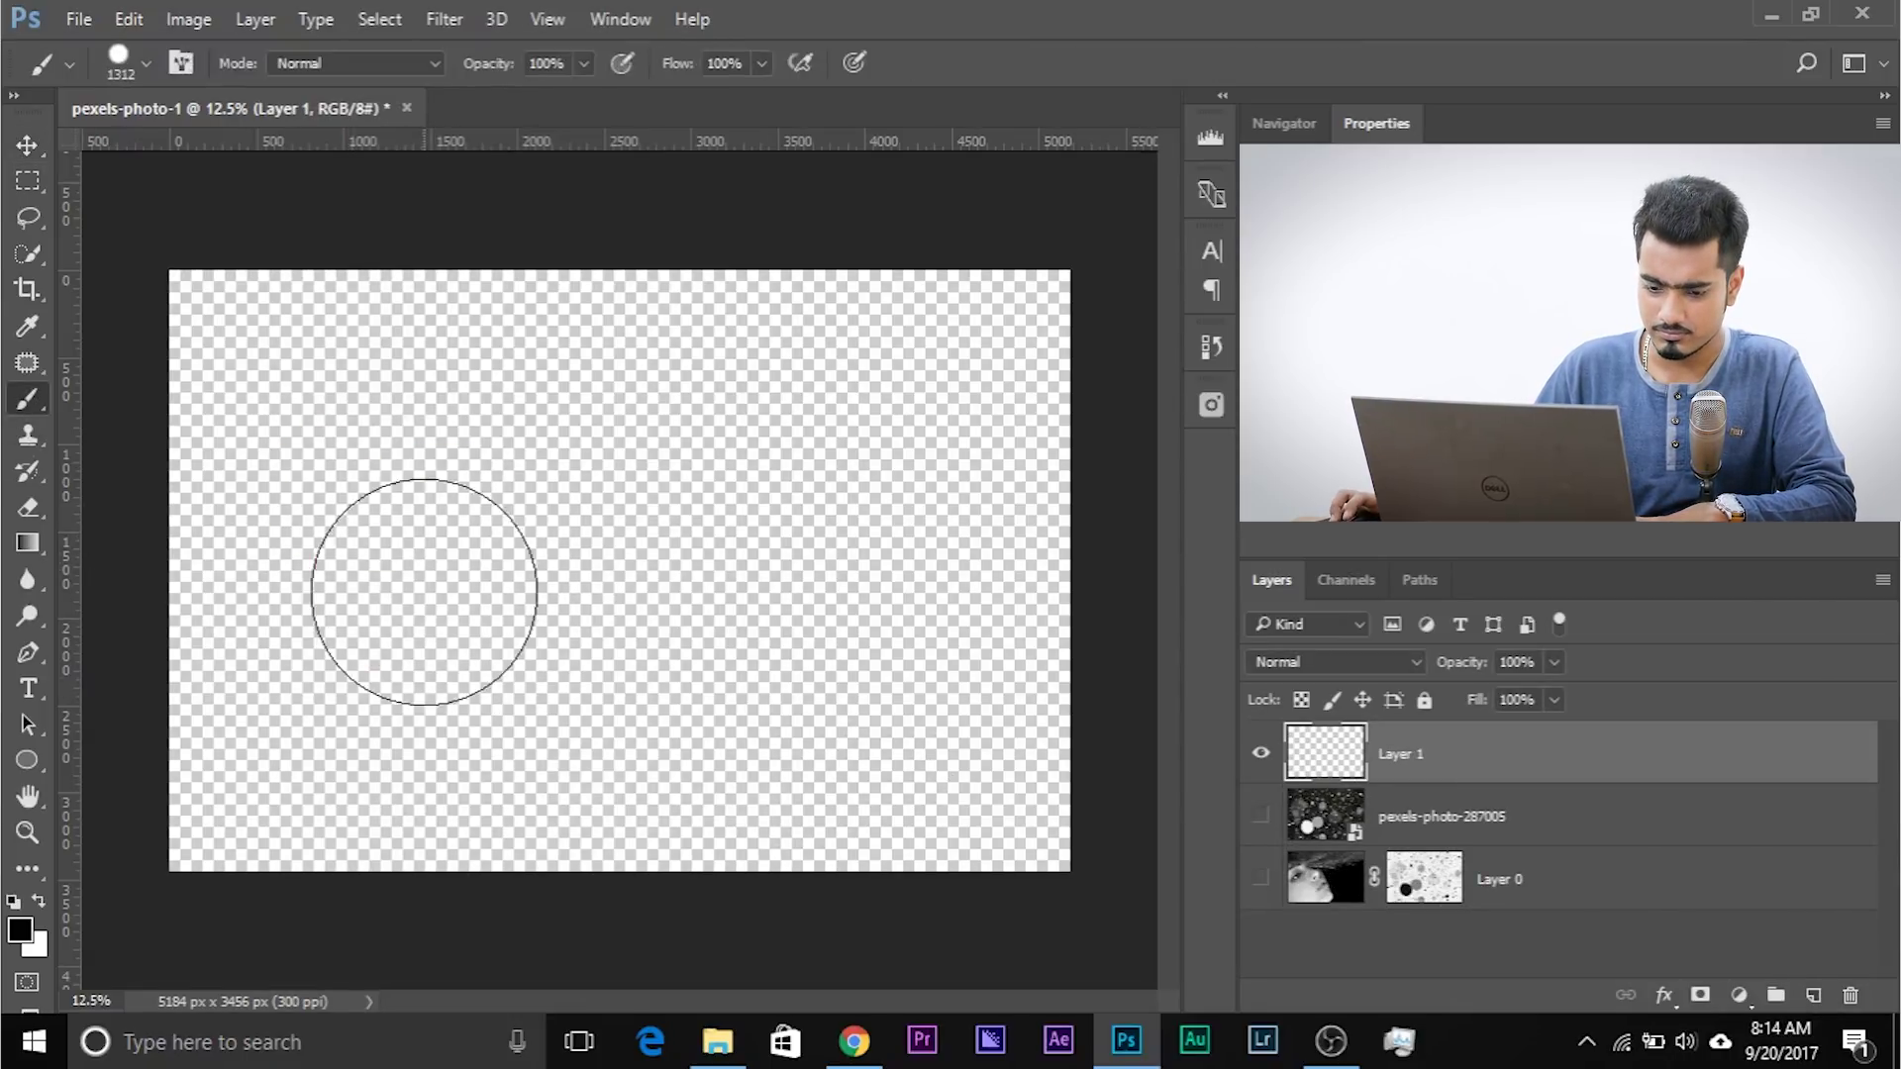
pyautogui.click(20, 929)
pyautogui.click(1384, 488)
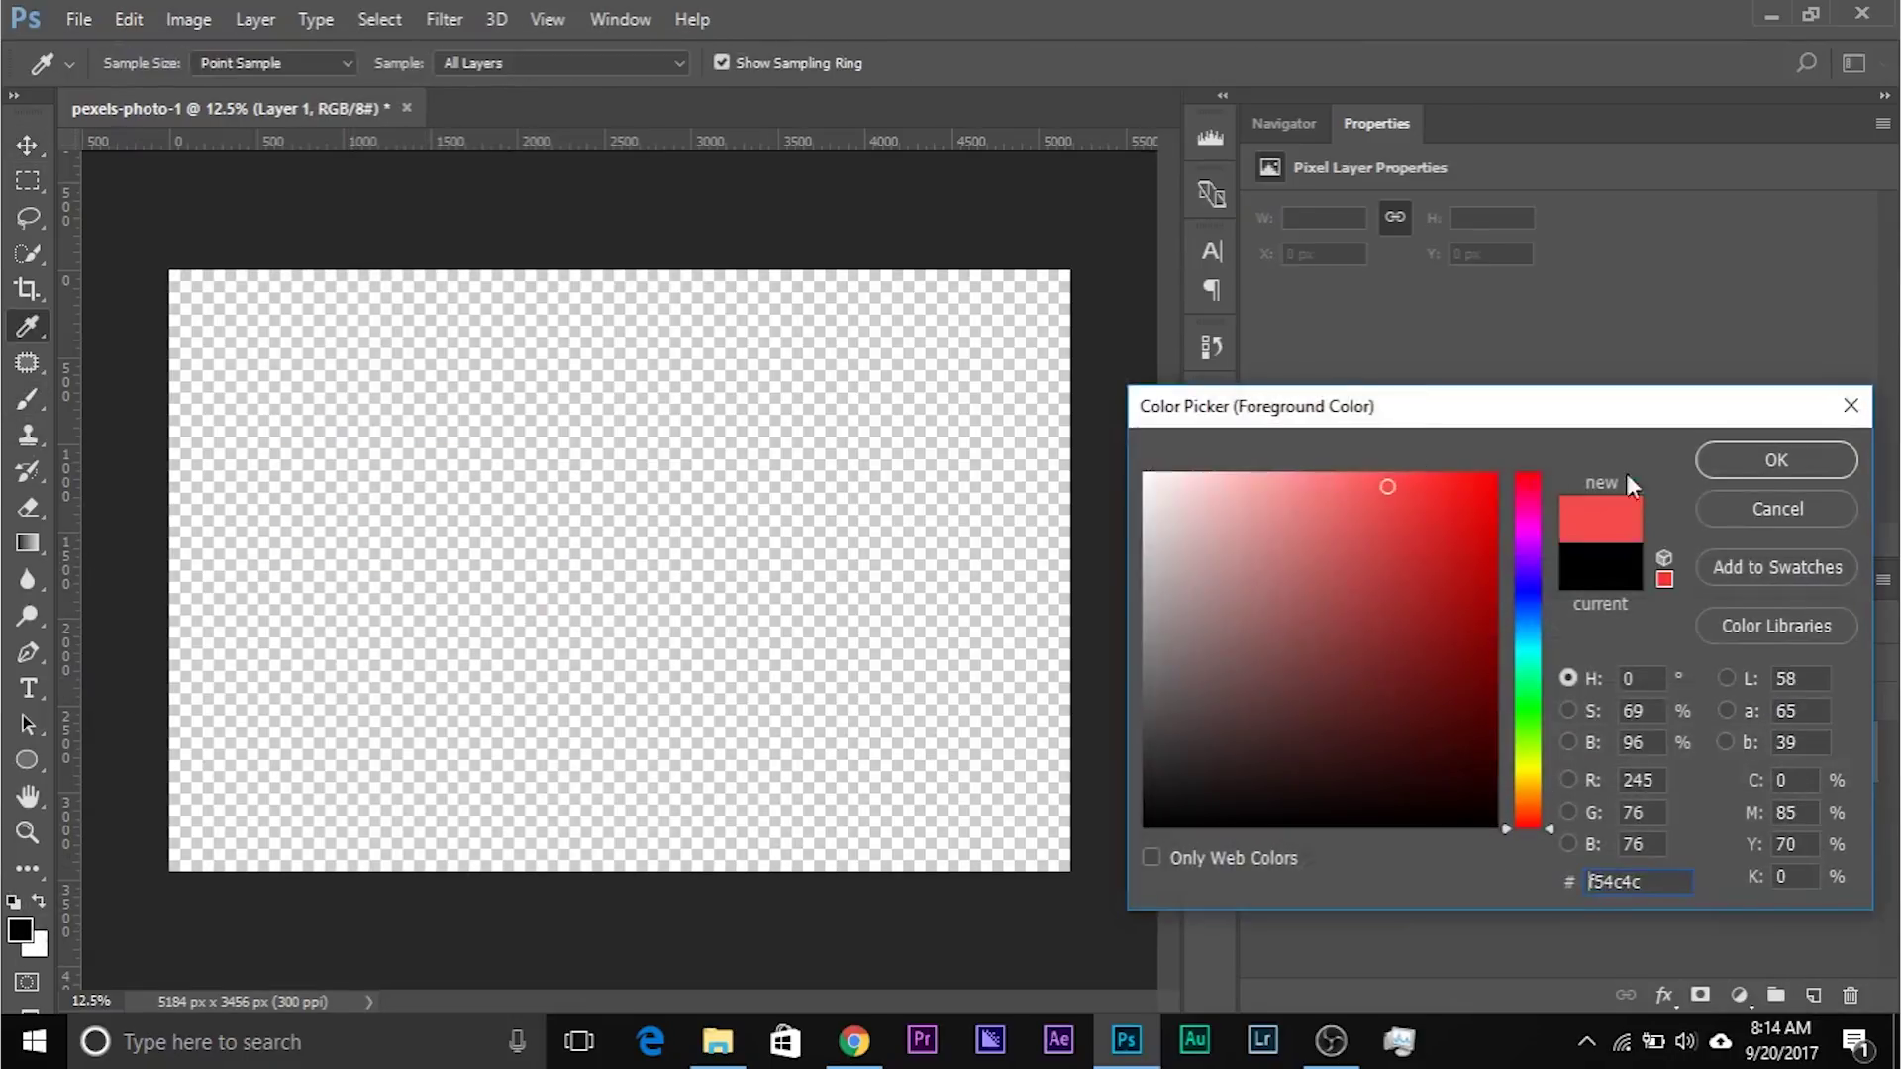
pyautogui.press('Return')
pyautogui.moveTo(337, 484)
pyautogui.mouseDown()
pyautogui.moveTo(492, 570)
pyautogui.moveTo(539, 527)
pyautogui.moveTo(613, 575)
pyautogui.moveTo(897, 617)
pyautogui.moveTo(579, 531)
pyautogui.moveTo(553, 640)
pyautogui.moveTo(631, 626)
pyautogui.moveTo(438, 638)
pyautogui.moveTo(490, 676)
pyautogui.moveTo(582, 686)
pyautogui.moveTo(767, 768)
pyautogui.moveTo(539, 534)
pyautogui.mouseUp()
pyautogui.click(1700, 994)
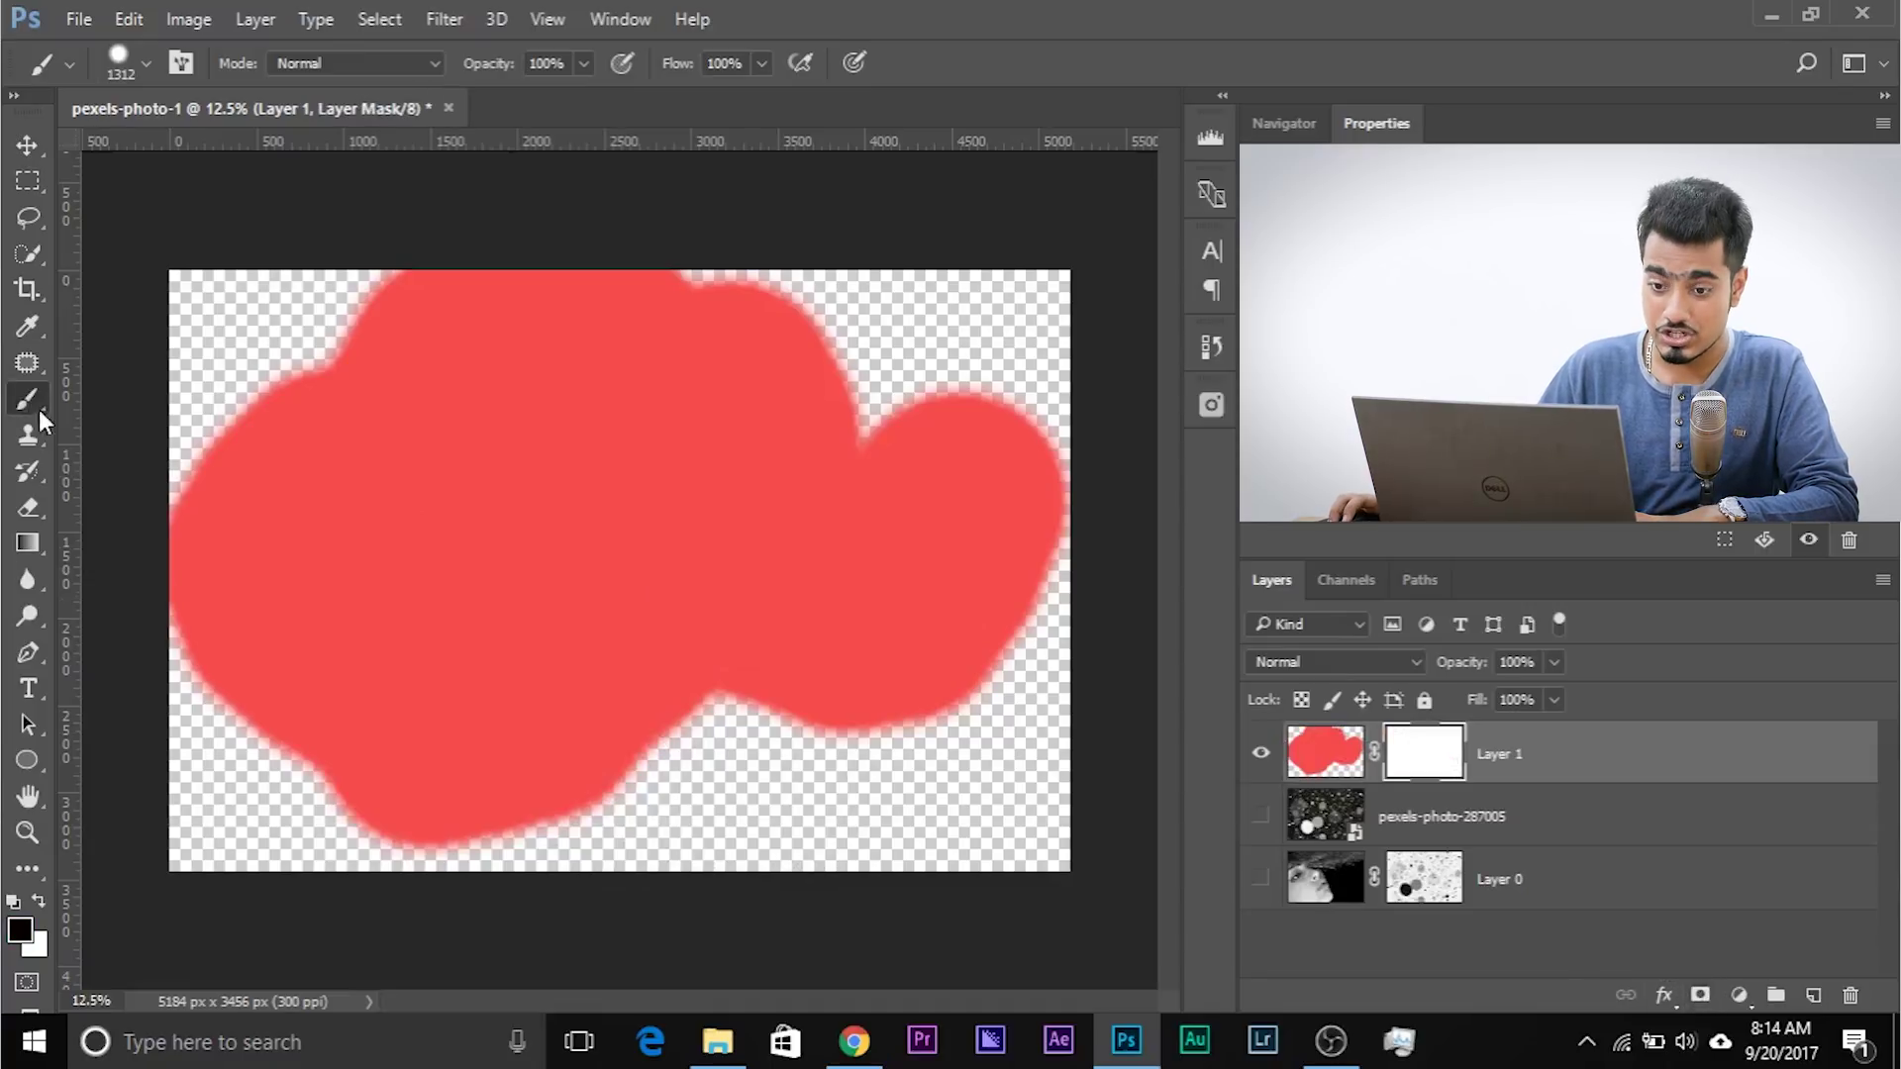
pyautogui.moveTo(477, 552); pyautogui.dragTo(445, 552)
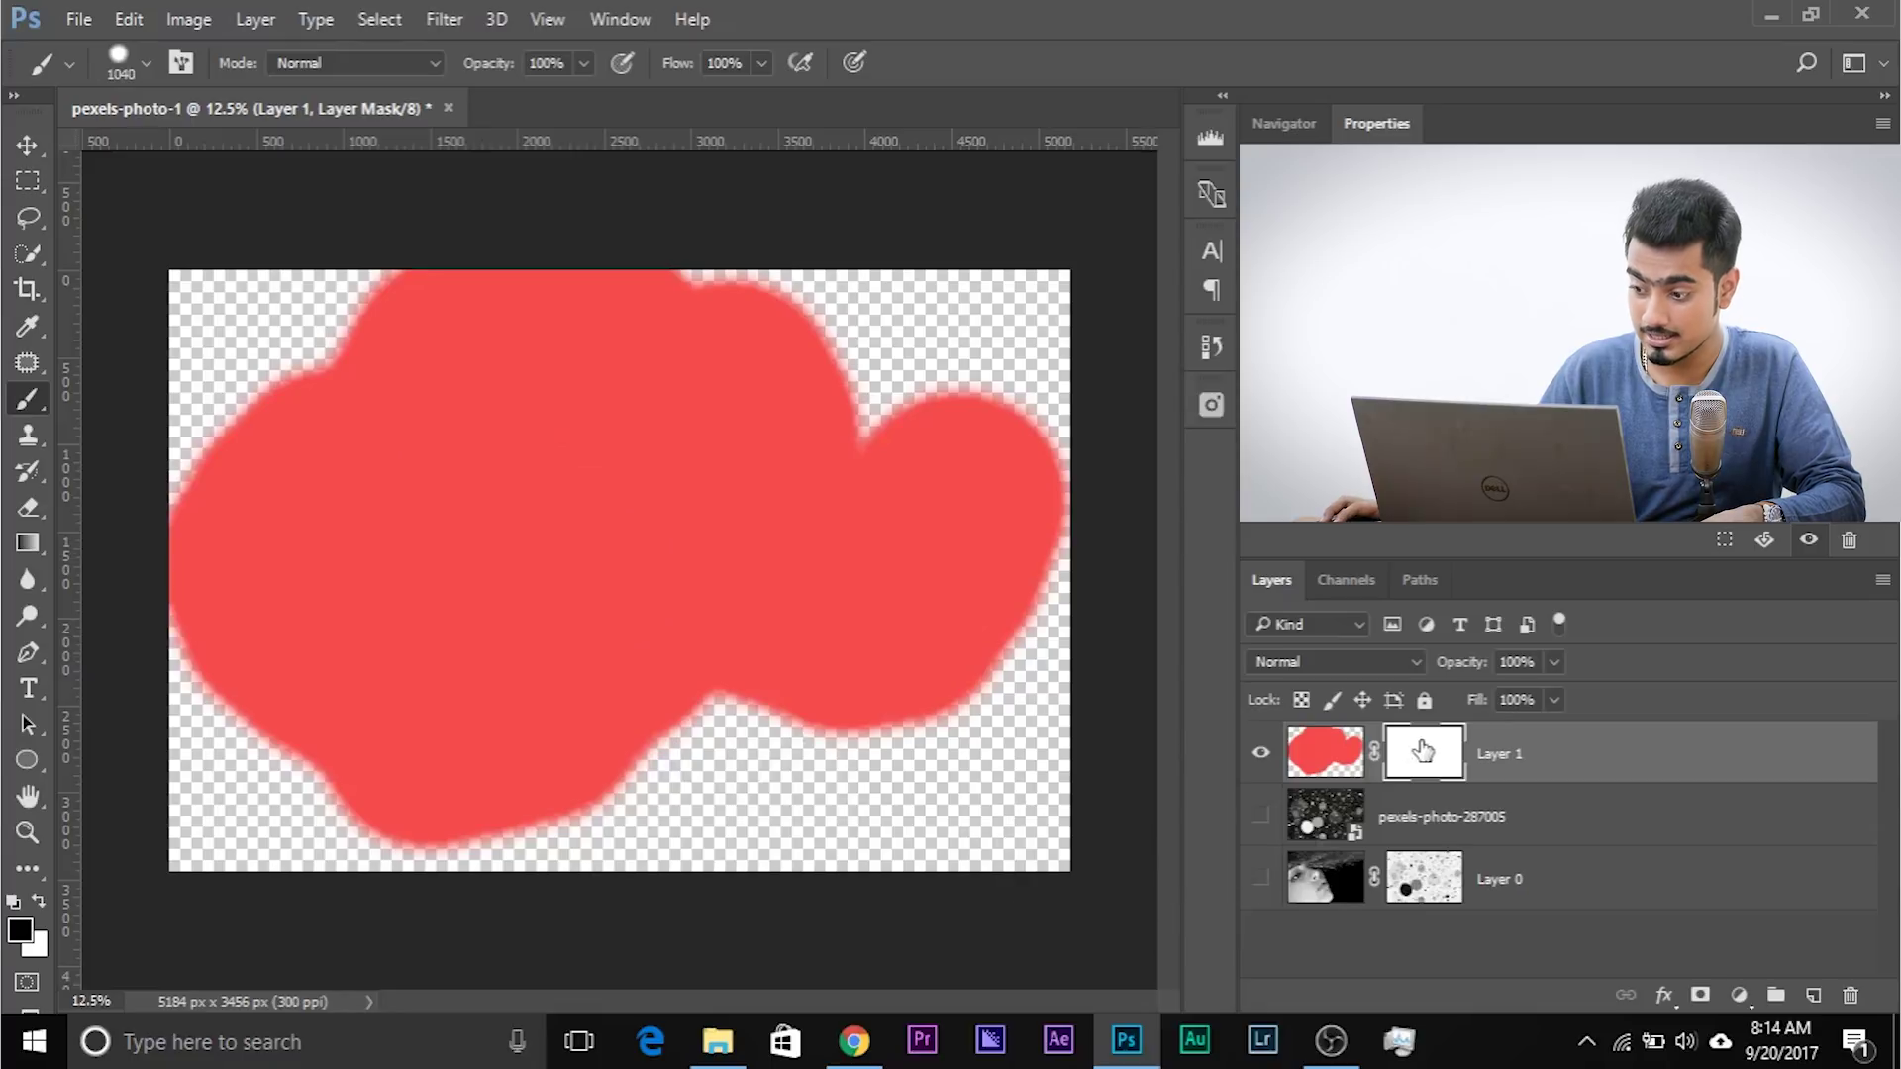
pyautogui.moveTo(561, 592)
pyautogui.mouseDown()
pyautogui.moveTo(581, 594)
pyautogui.moveTo(716, 840)
pyautogui.mouseUp()
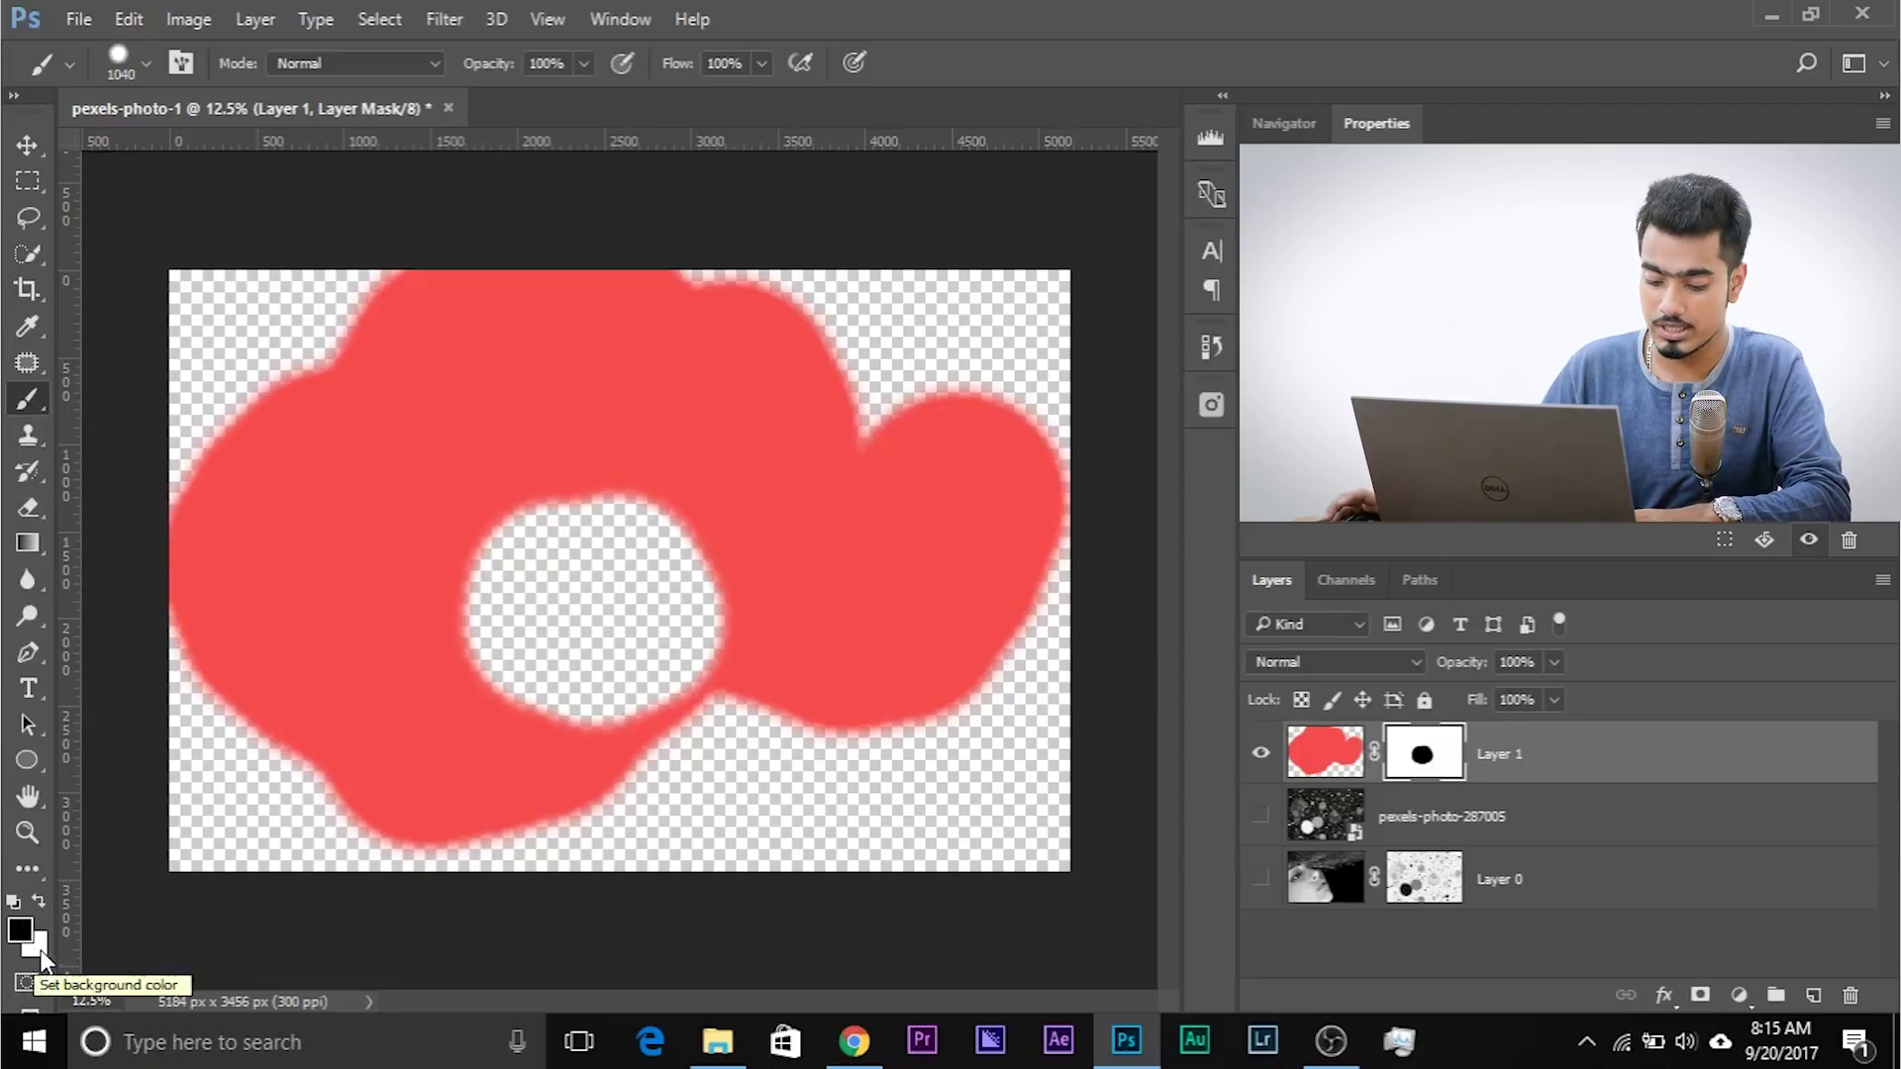
pyautogui.click(22, 928)
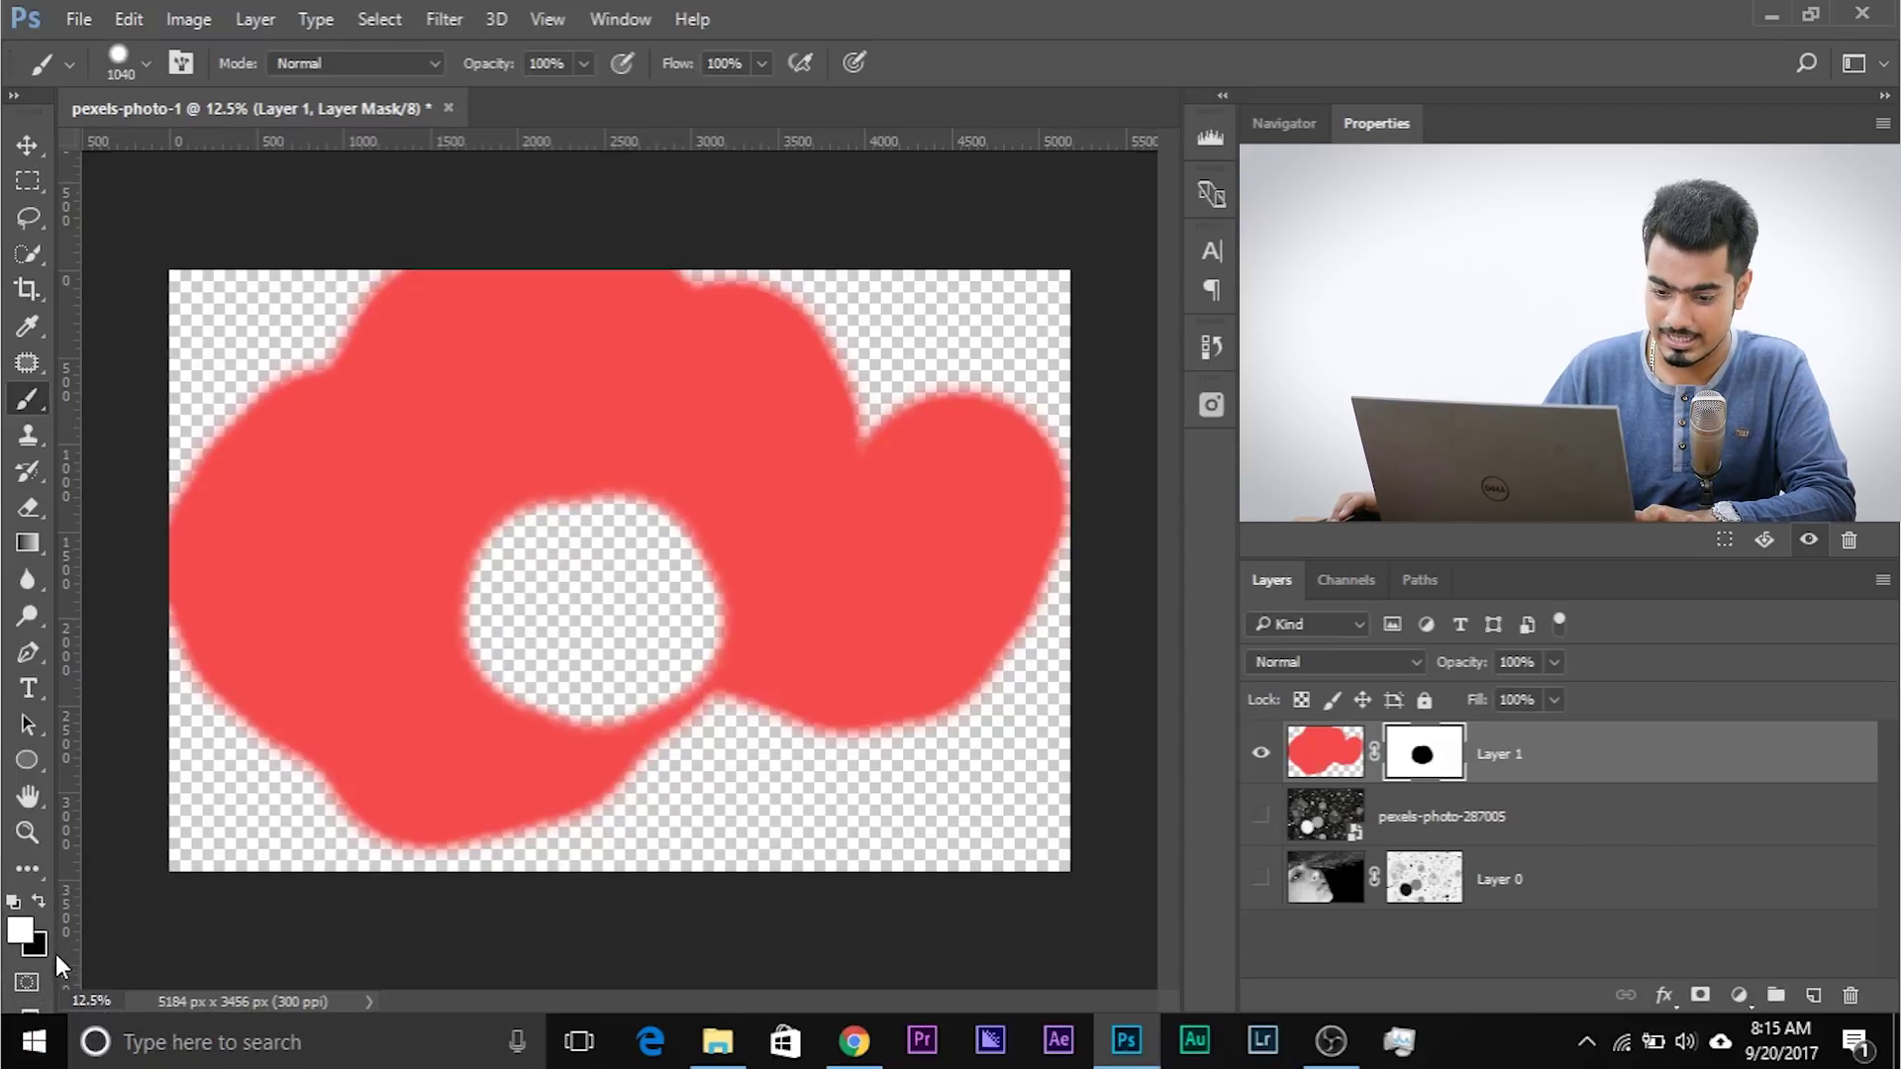
pyautogui.press('x')
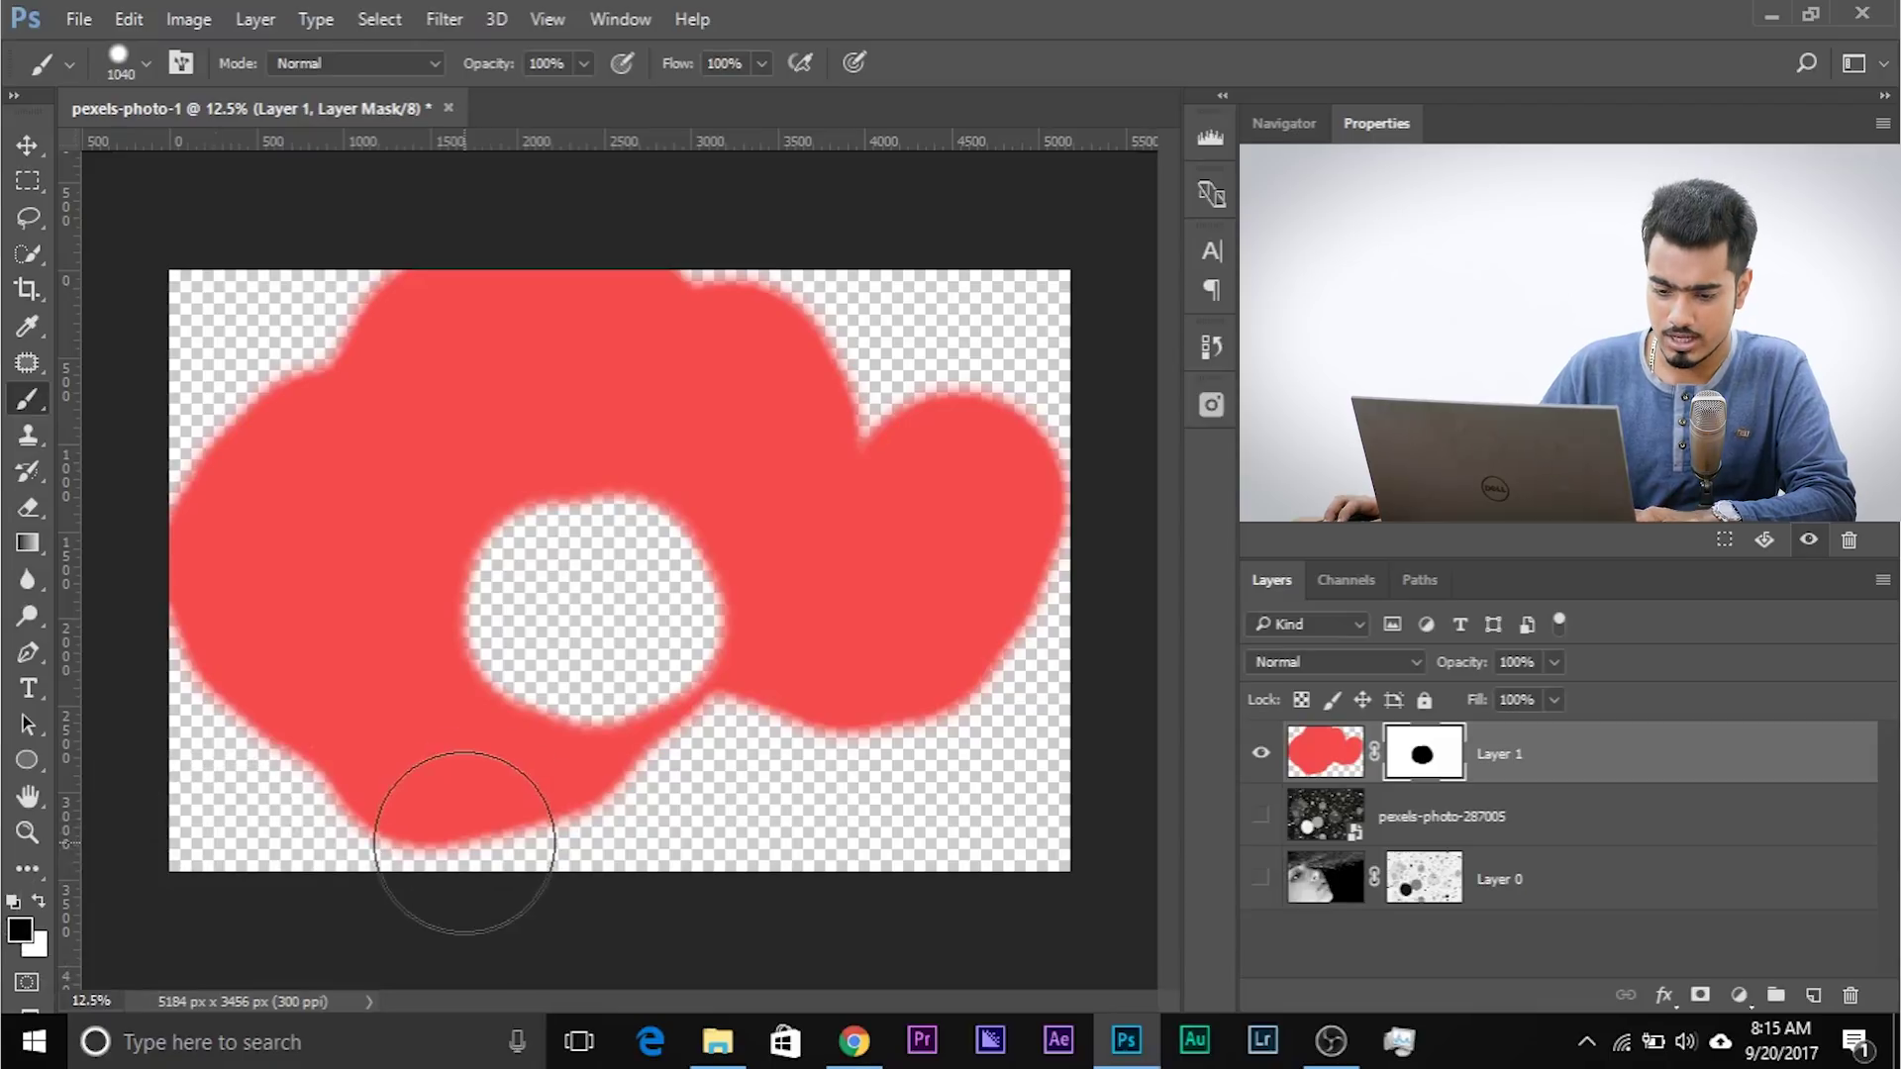
pyautogui.moveTo(517, 816); pyautogui.dragTo(508, 820)
pyautogui.moveTo(606, 747)
pyautogui.mouseDown()
pyautogui.moveTo(658, 685)
pyautogui.moveTo(628, 677)
pyautogui.moveTo(619, 597)
pyautogui.moveTo(586, 607)
pyautogui.moveTo(585, 627)
pyautogui.moveTo(633, 619)
pyautogui.mouseUp()
pyautogui.press('x')
pyautogui.moveTo(1569, 776); pyautogui.dragTo(1849, 994)
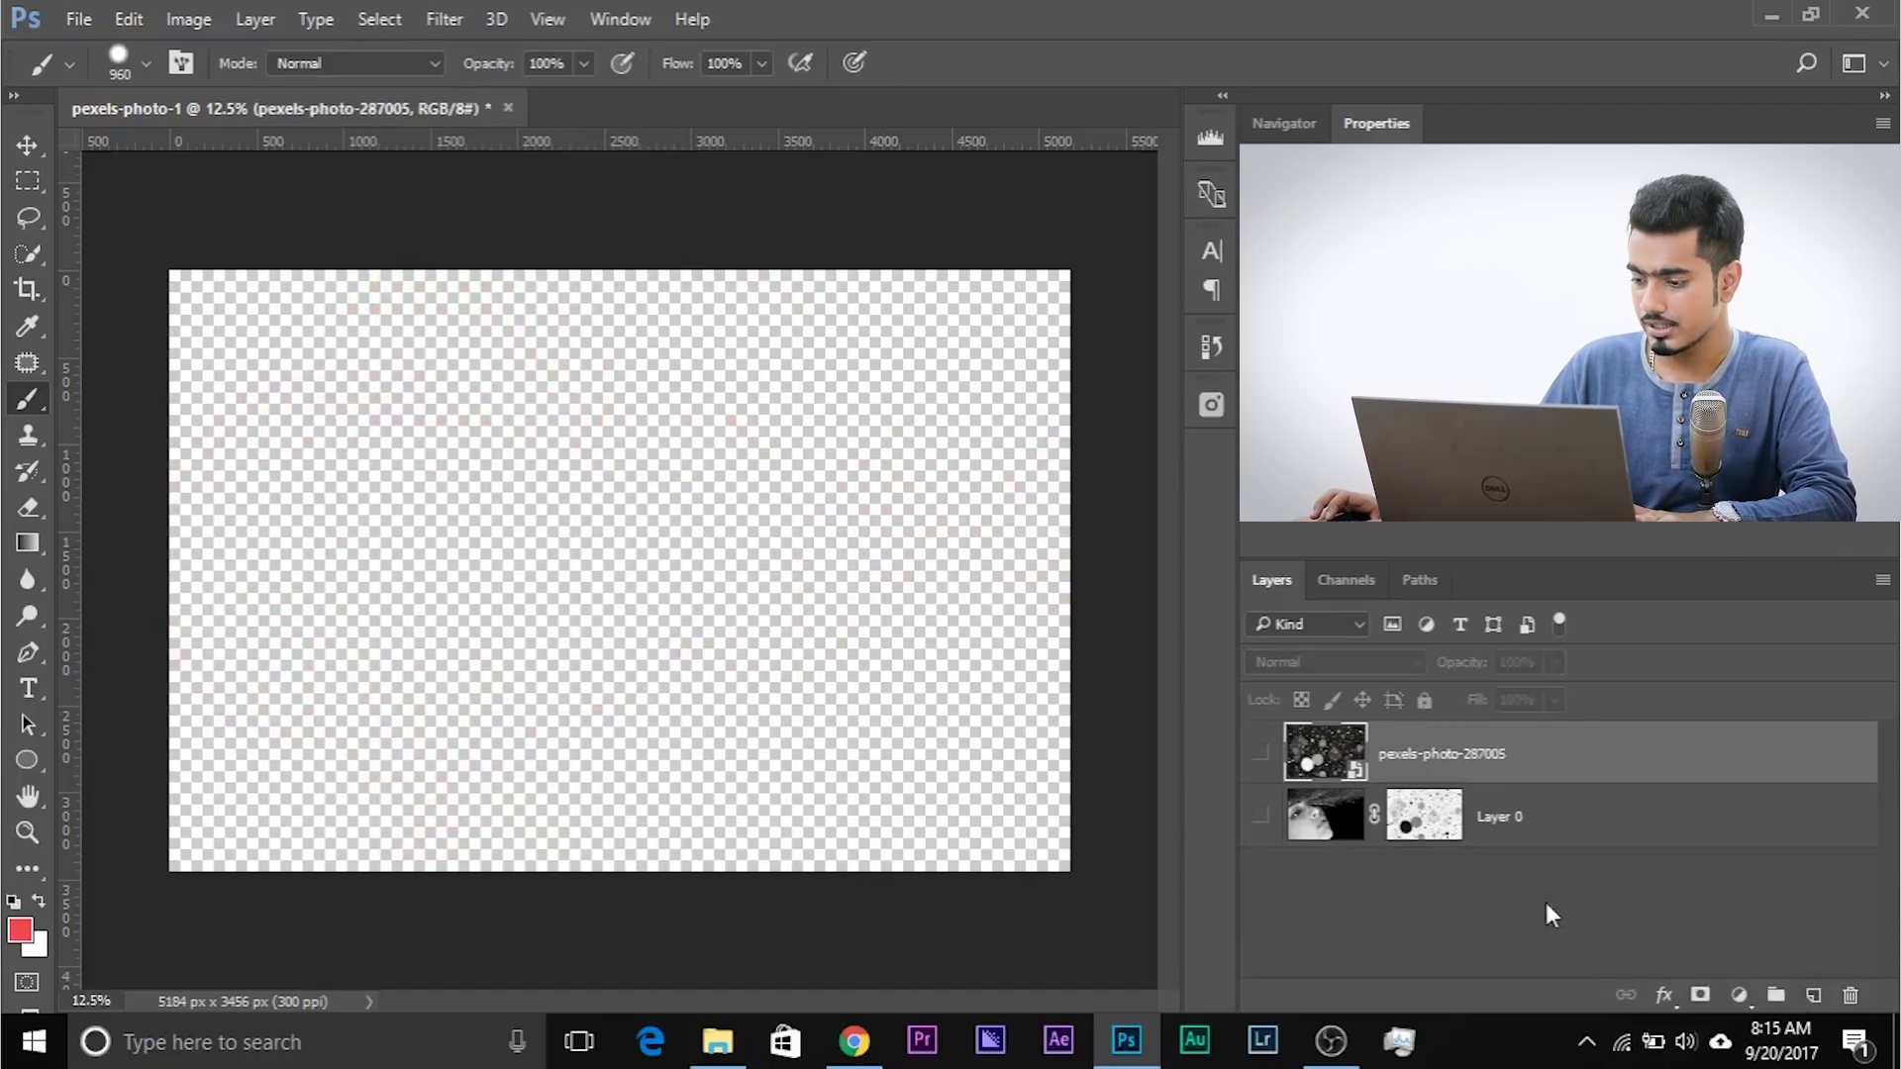
pyautogui.click(1261, 817)
# Delete pexels-photo-287005 and add a white Color Fill 1 layer beneath Layer 0.
pyautogui.moveTo(1762, 757)
pyautogui.mouseDown()
pyautogui.moveTo(1878, 975)
pyautogui.moveTo(1849, 994)
pyautogui.mouseUp()
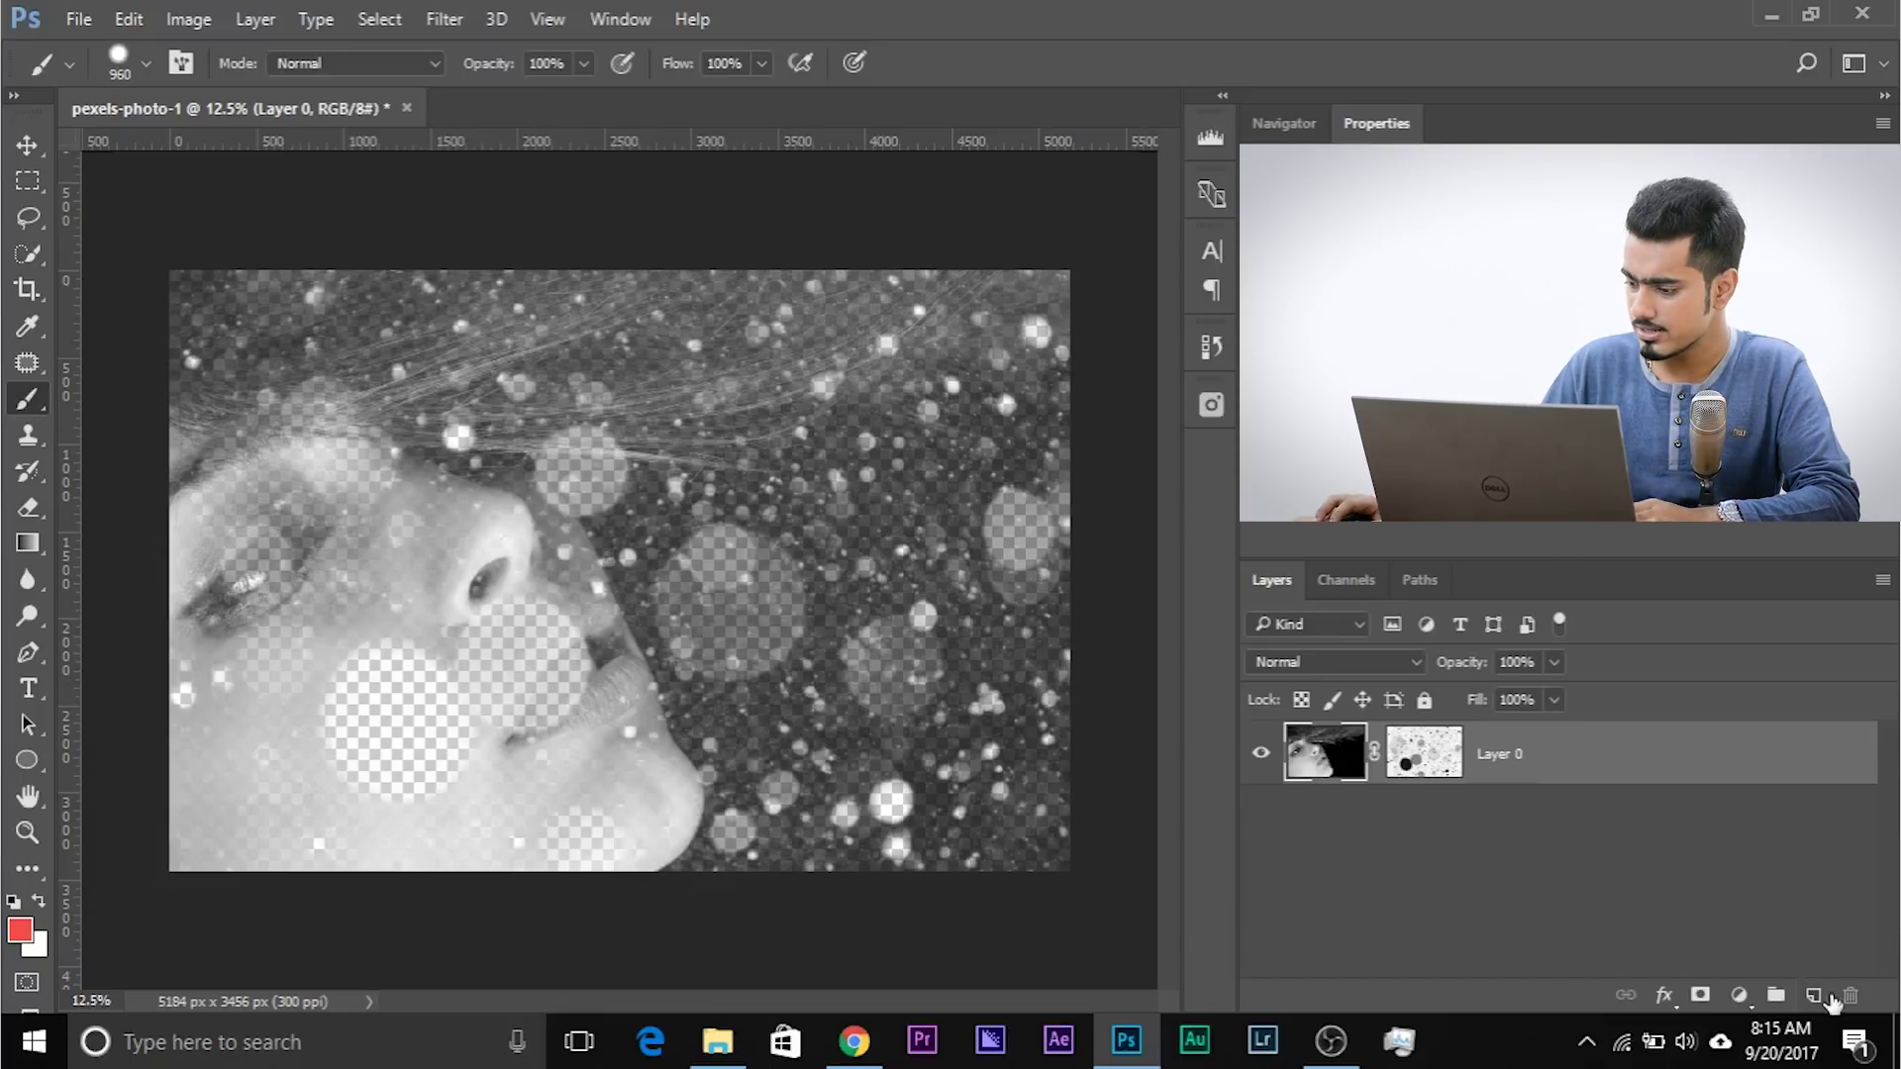
pyautogui.click(1741, 996)
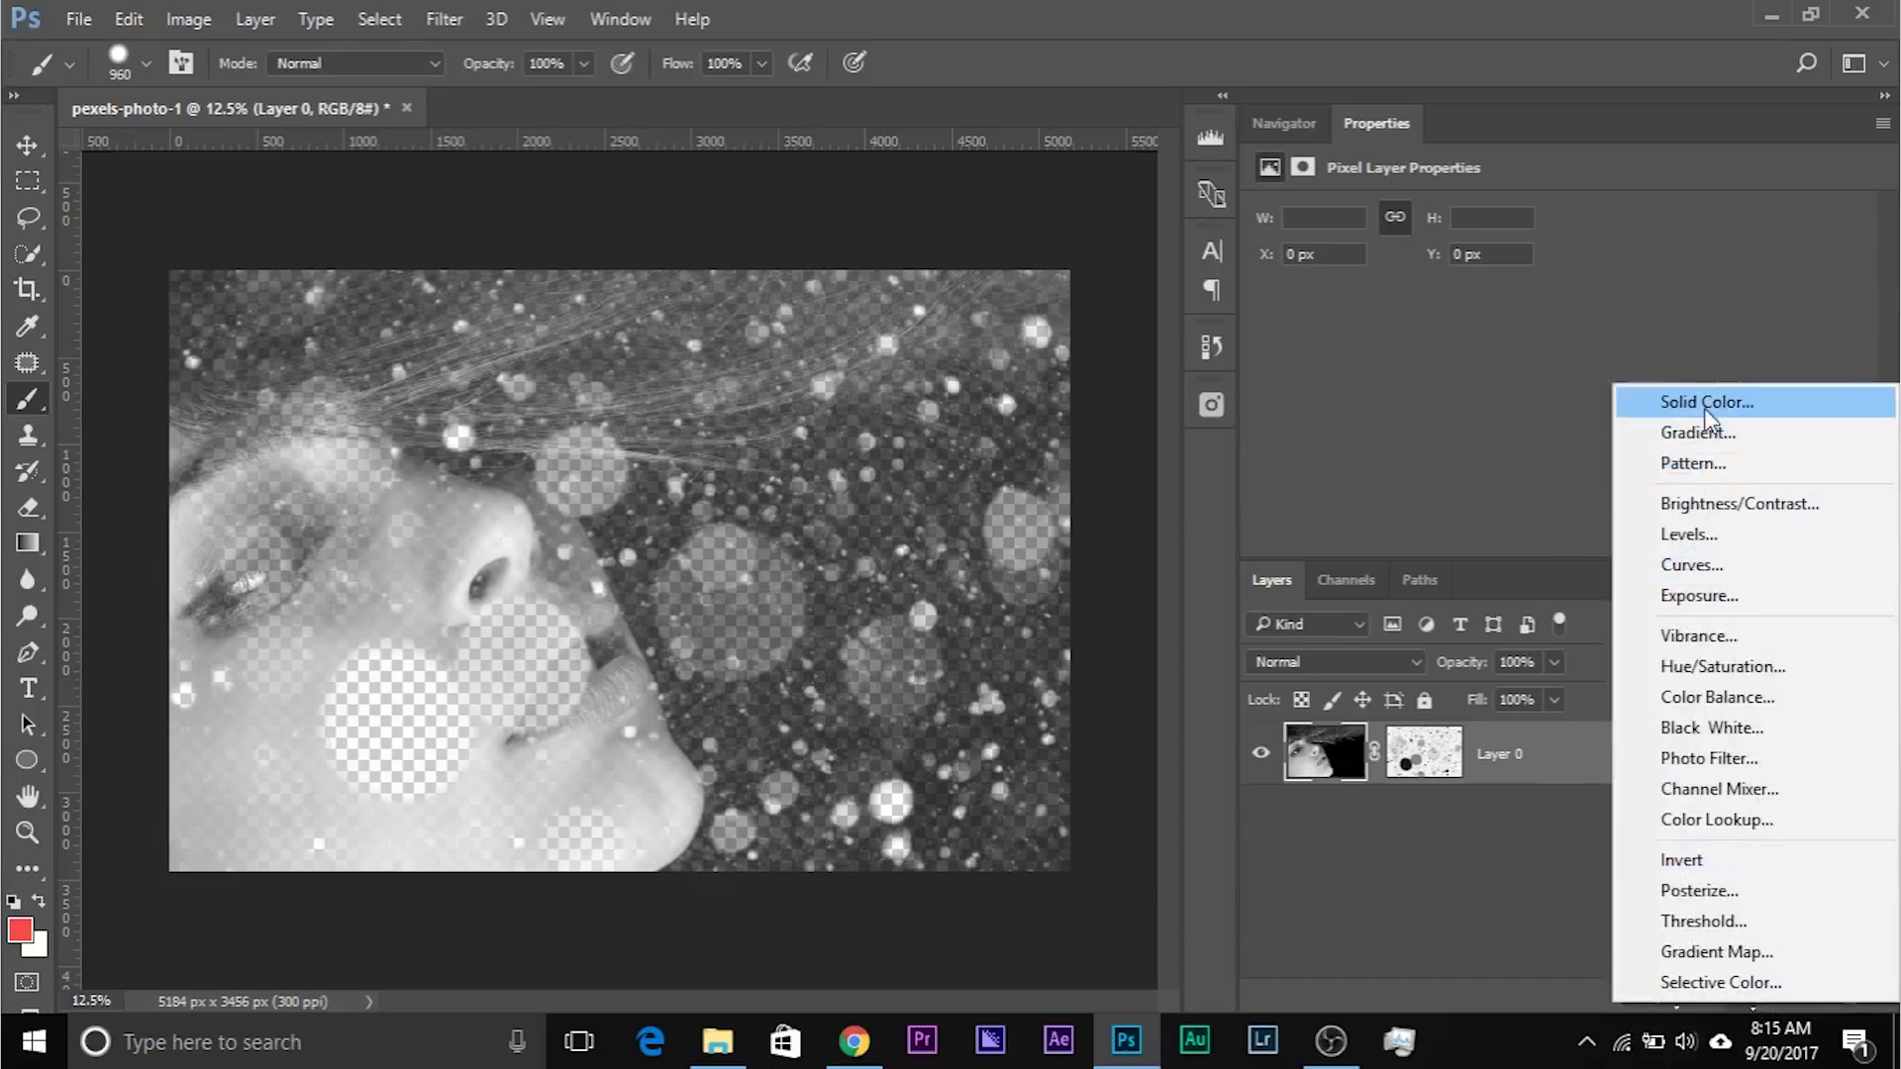
pyautogui.click(1705, 402)
pyautogui.moveTo(1227, 633)
pyautogui.mouseDown()
pyautogui.moveTo(1154, 713)
pyautogui.moveTo(1168, 324)
pyautogui.mouseUp()
pyautogui.click(1819, 464)
pyautogui.moveTo(1552, 772); pyautogui.dragTo(1587, 854)
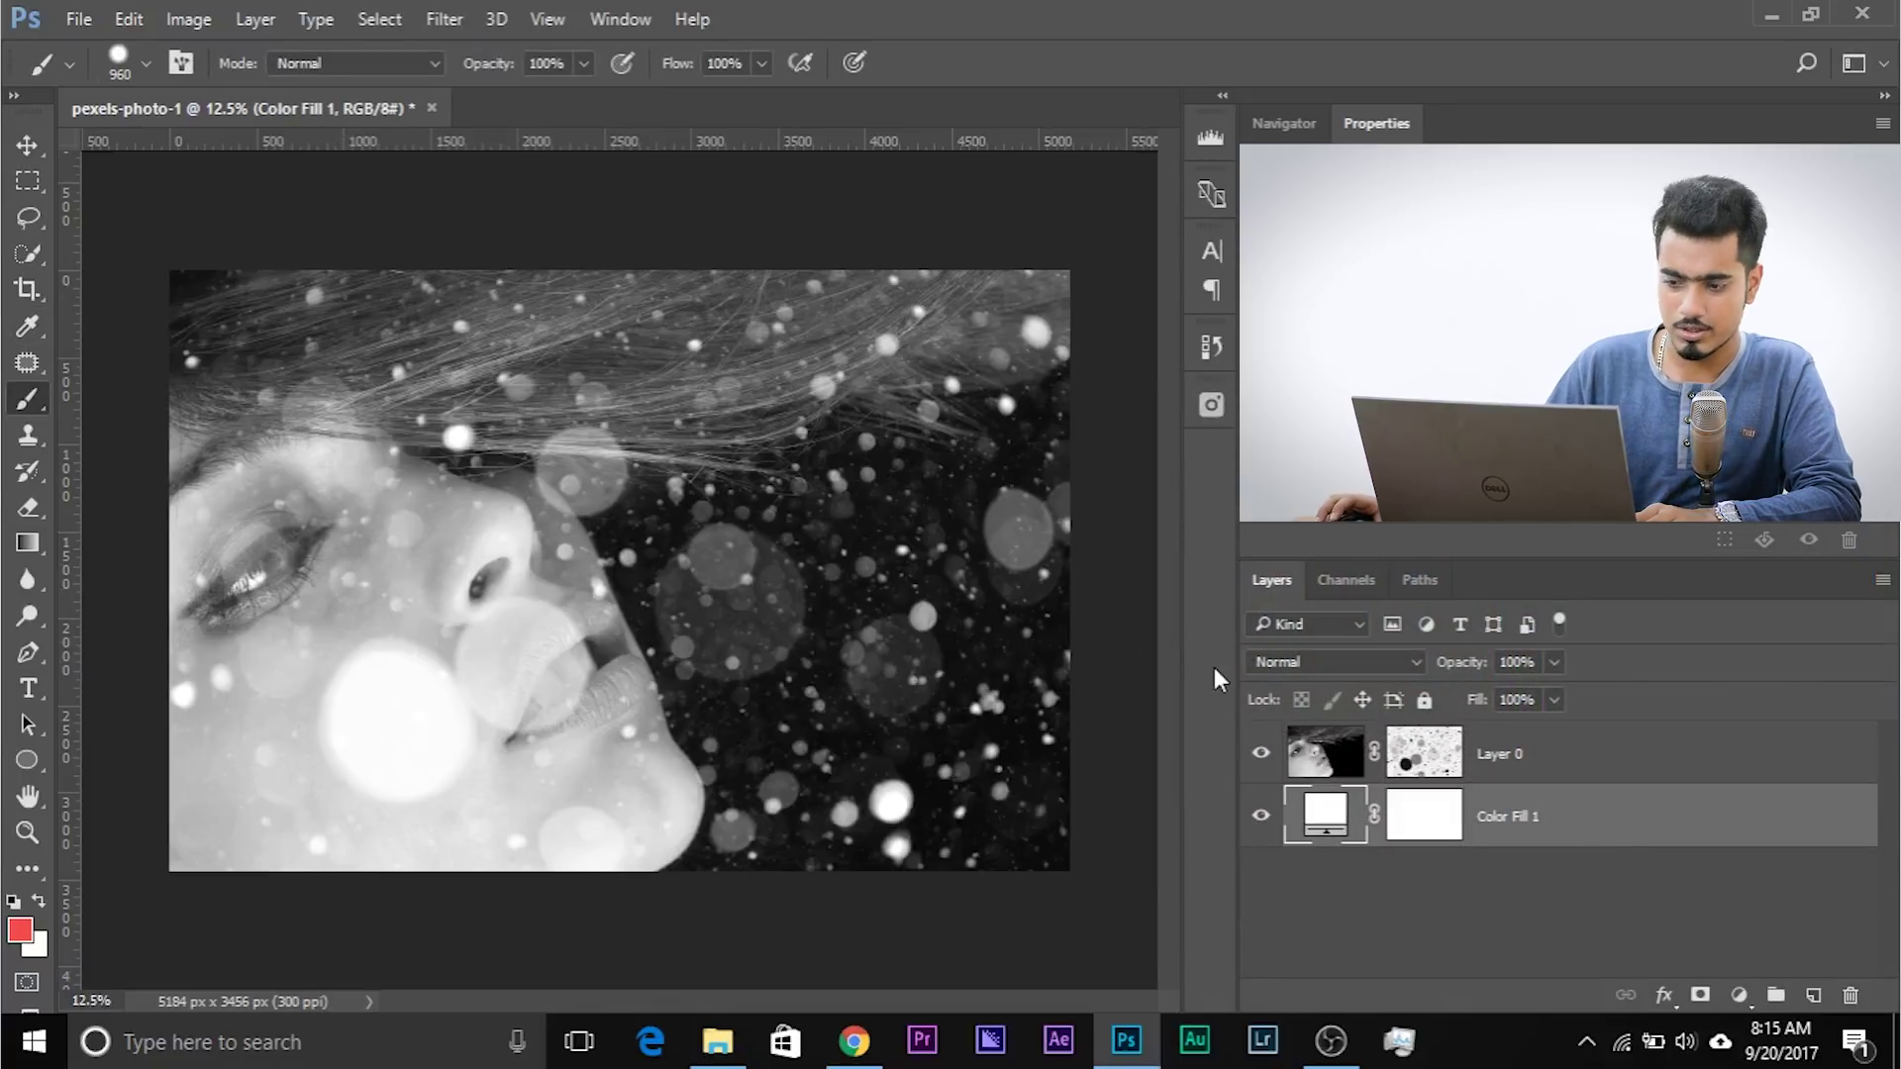
# Preview yellow shades for the fill but cancel to keep it white, then target Layer 0's mask.
pyautogui.doubleClick(1324, 814)
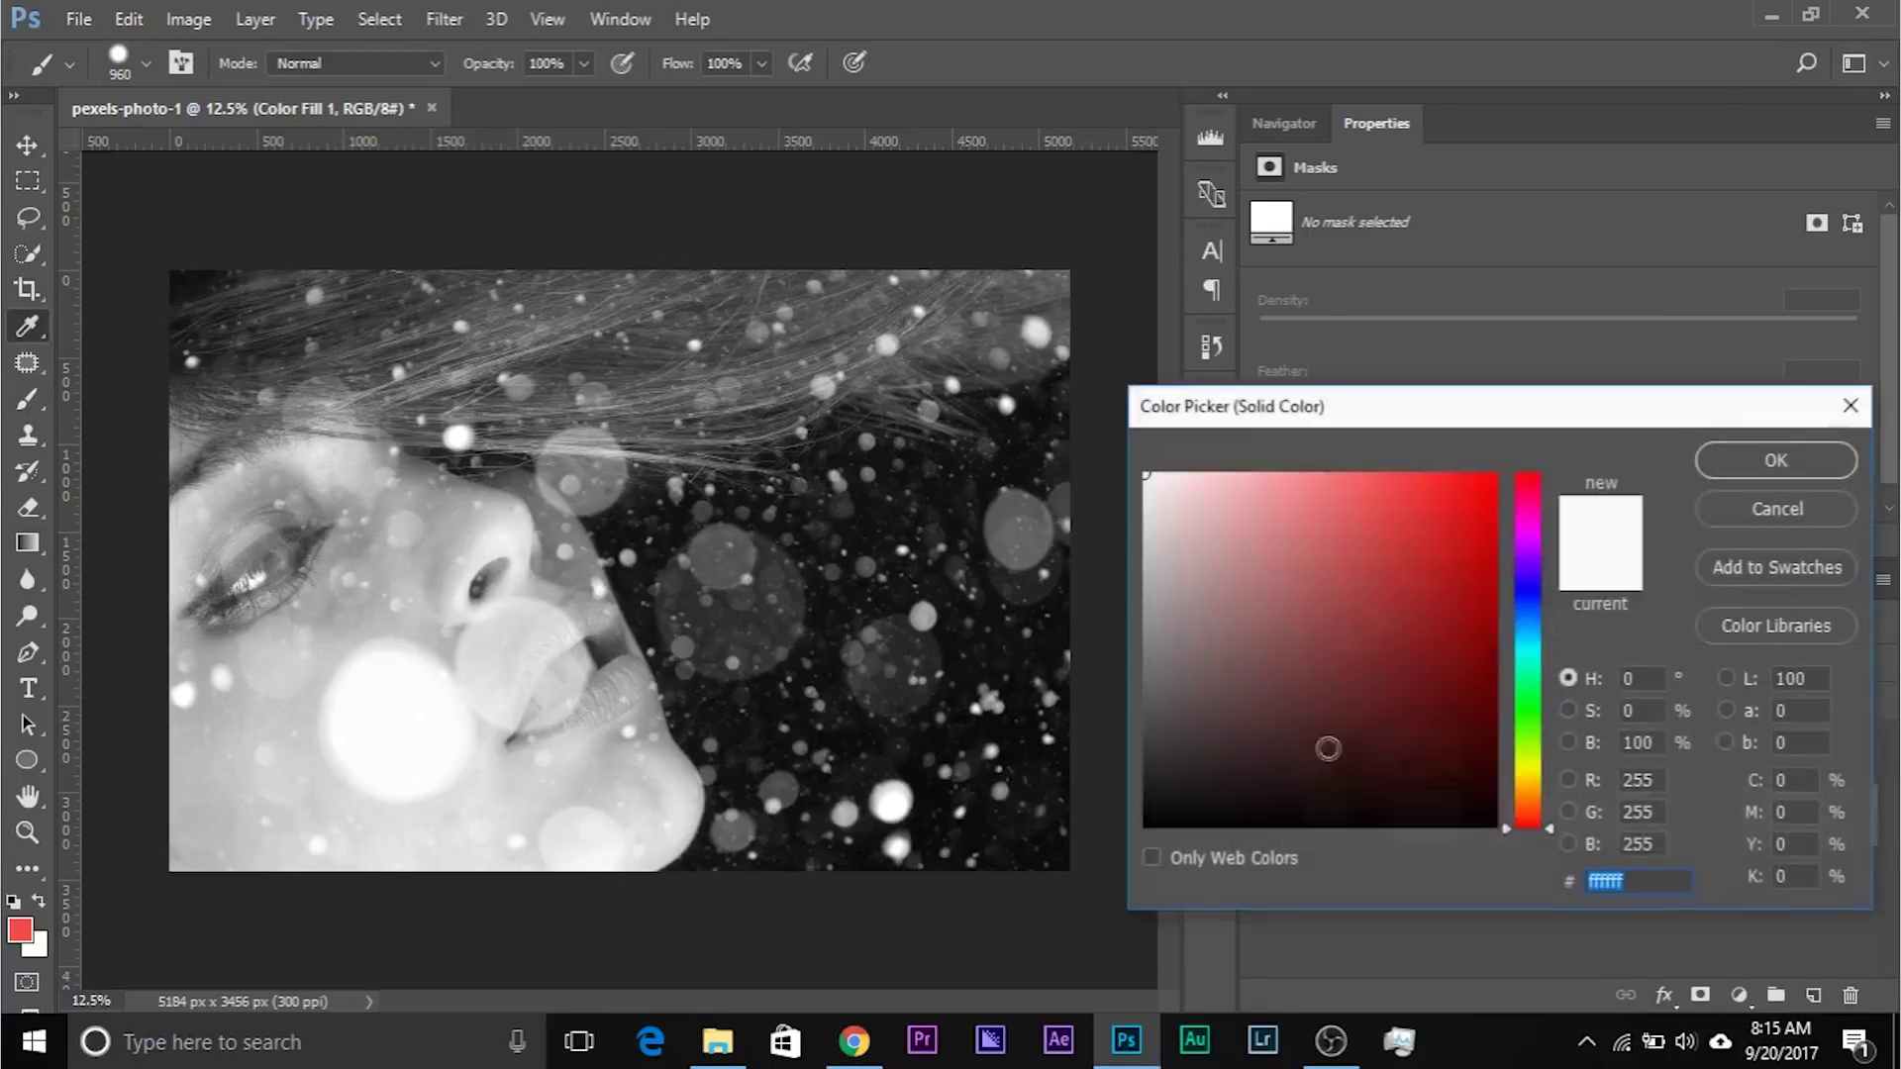
pyautogui.click(1530, 773)
pyautogui.click(1453, 562)
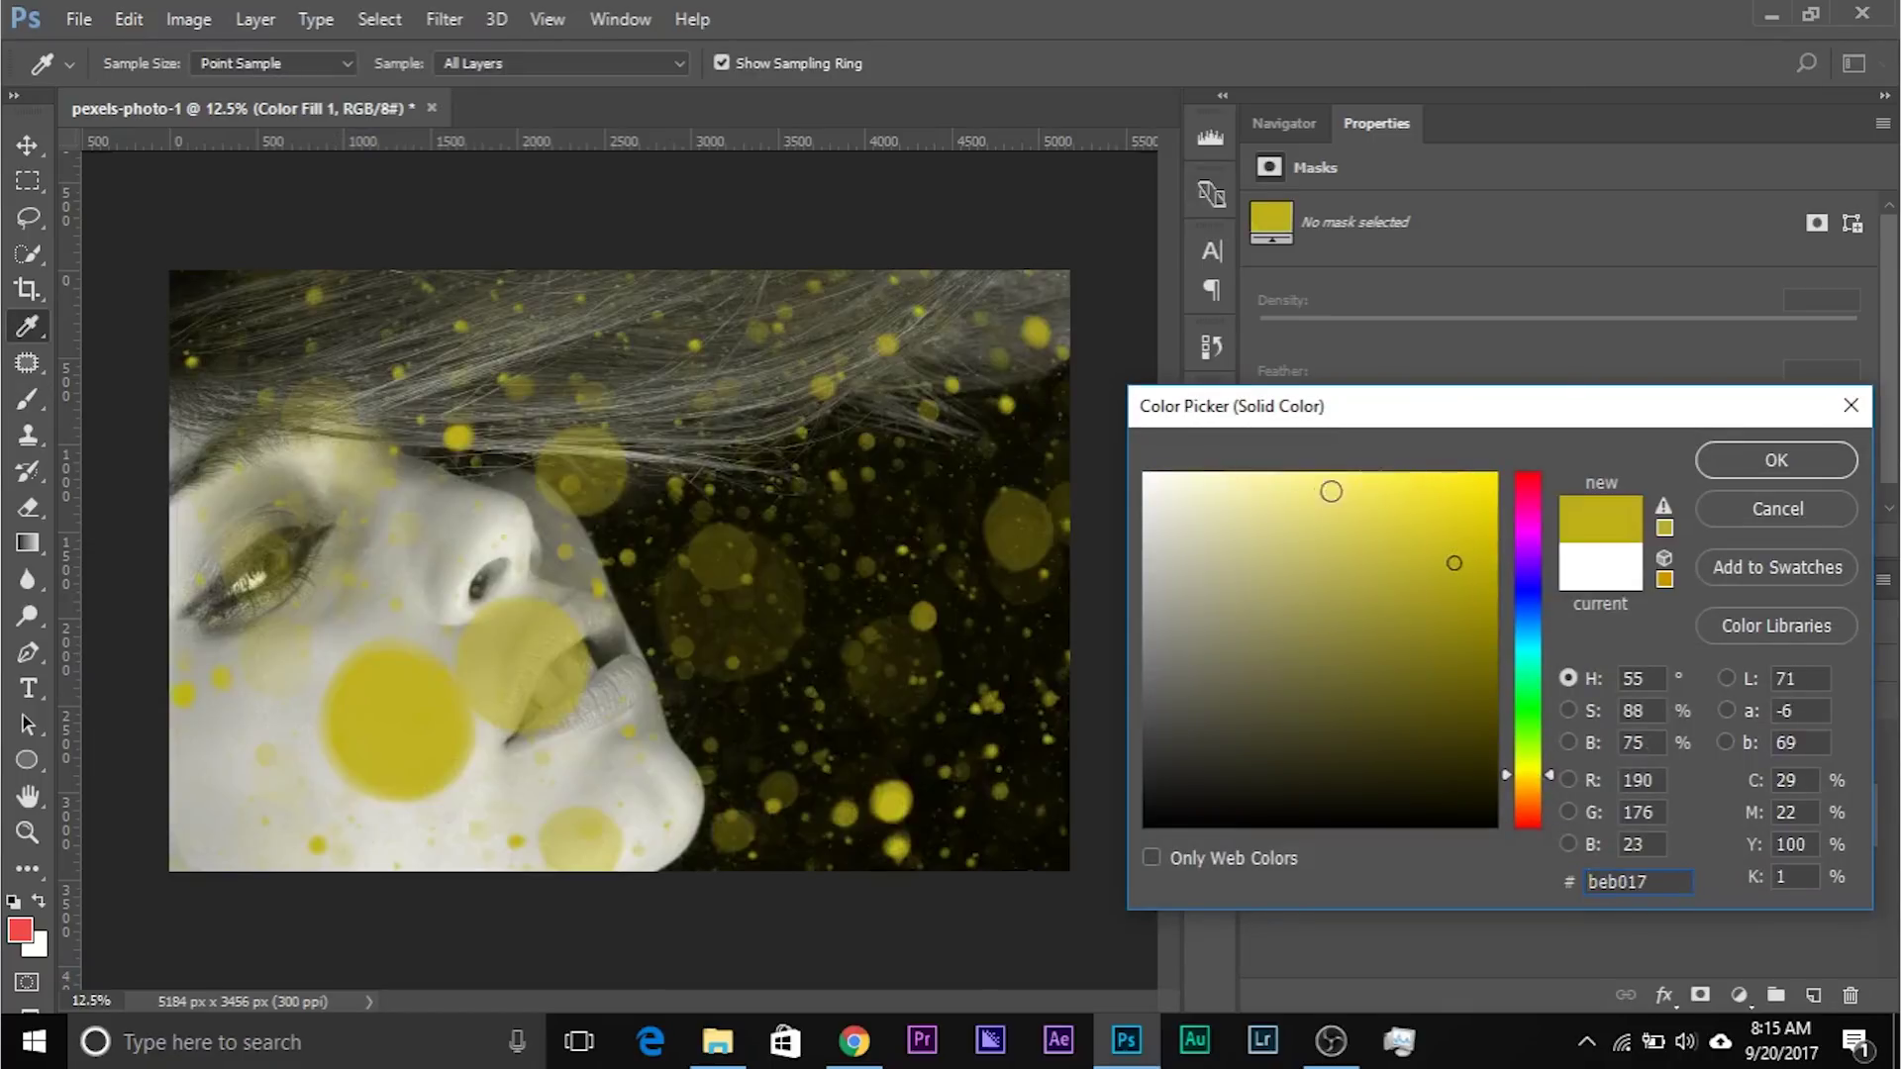
pyautogui.click(1317, 493)
pyautogui.click(1744, 508)
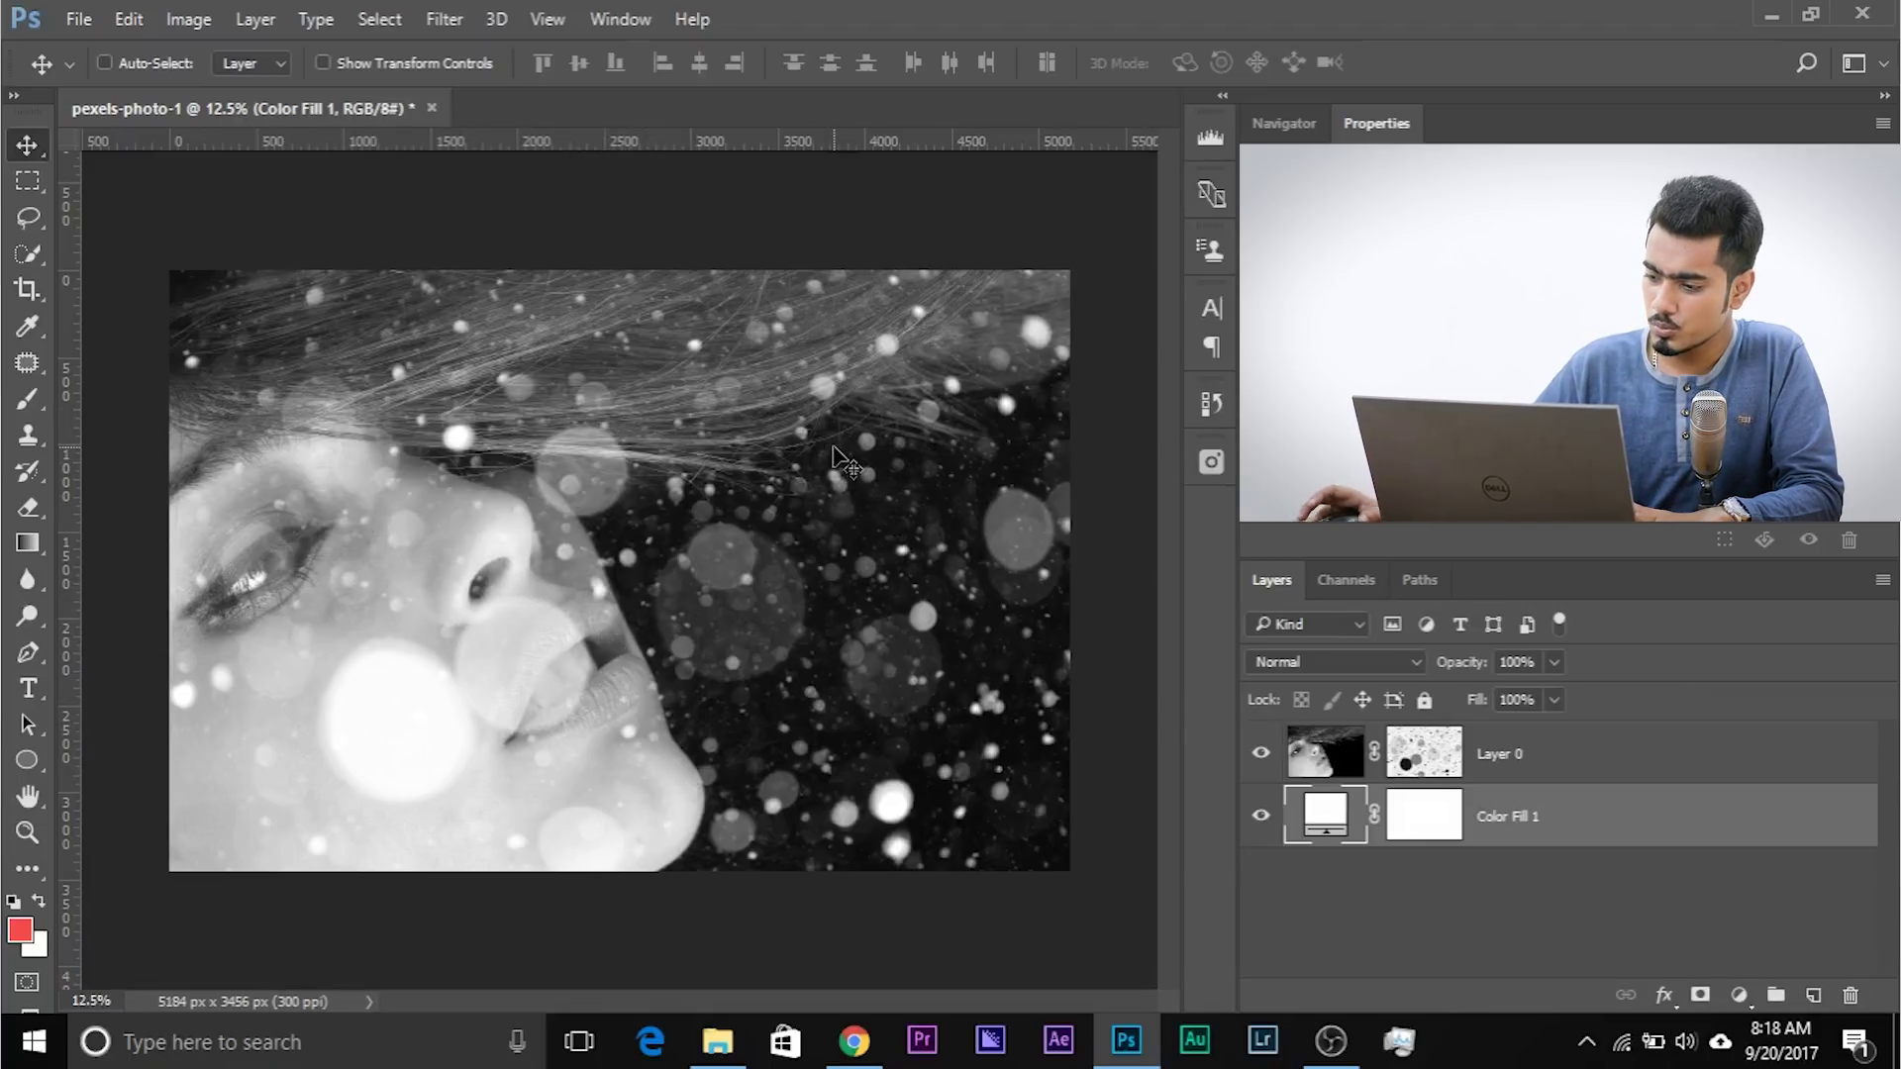
pyautogui.click(1445, 772)
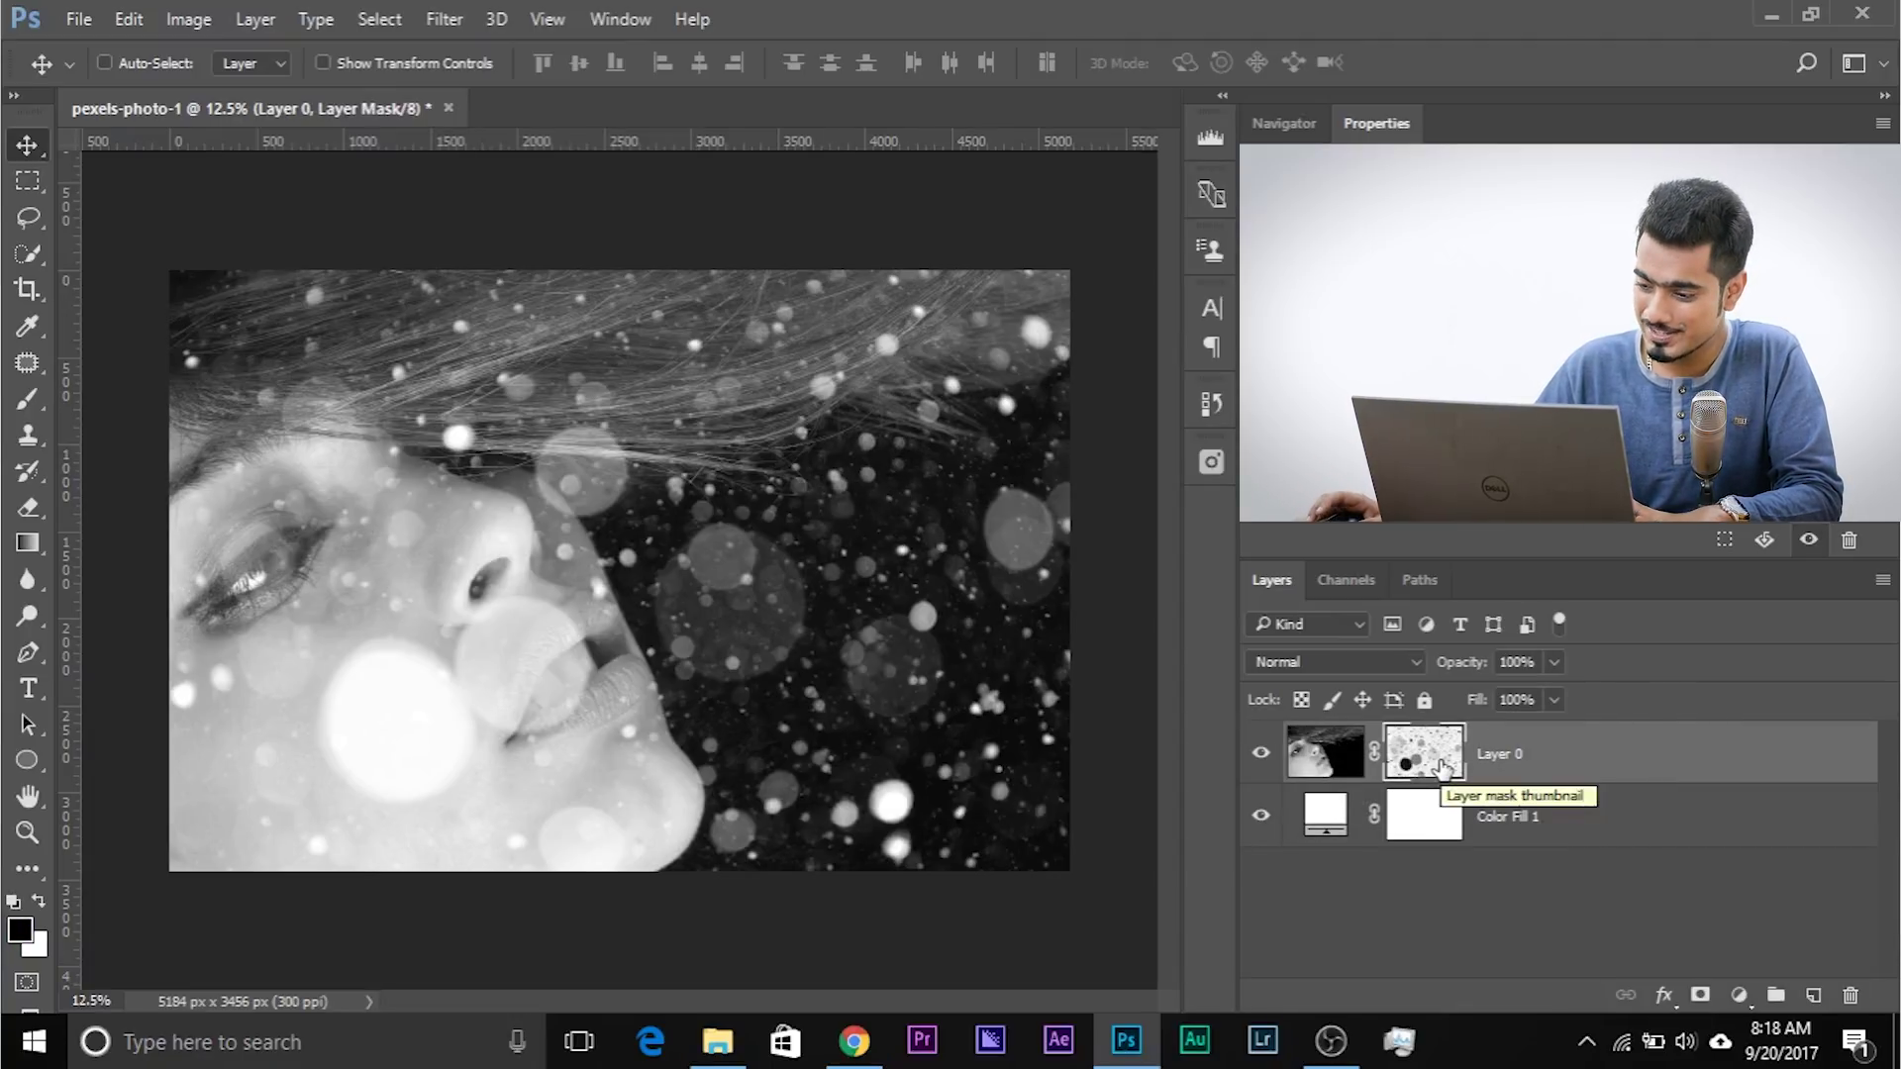
# Clone-stamp the large dark bubbles out of Layer 0's mask, resizing the brush as needed.
pyautogui.keyDown('alt'); pyautogui.click(1425, 753); pyautogui.keyUp('alt')
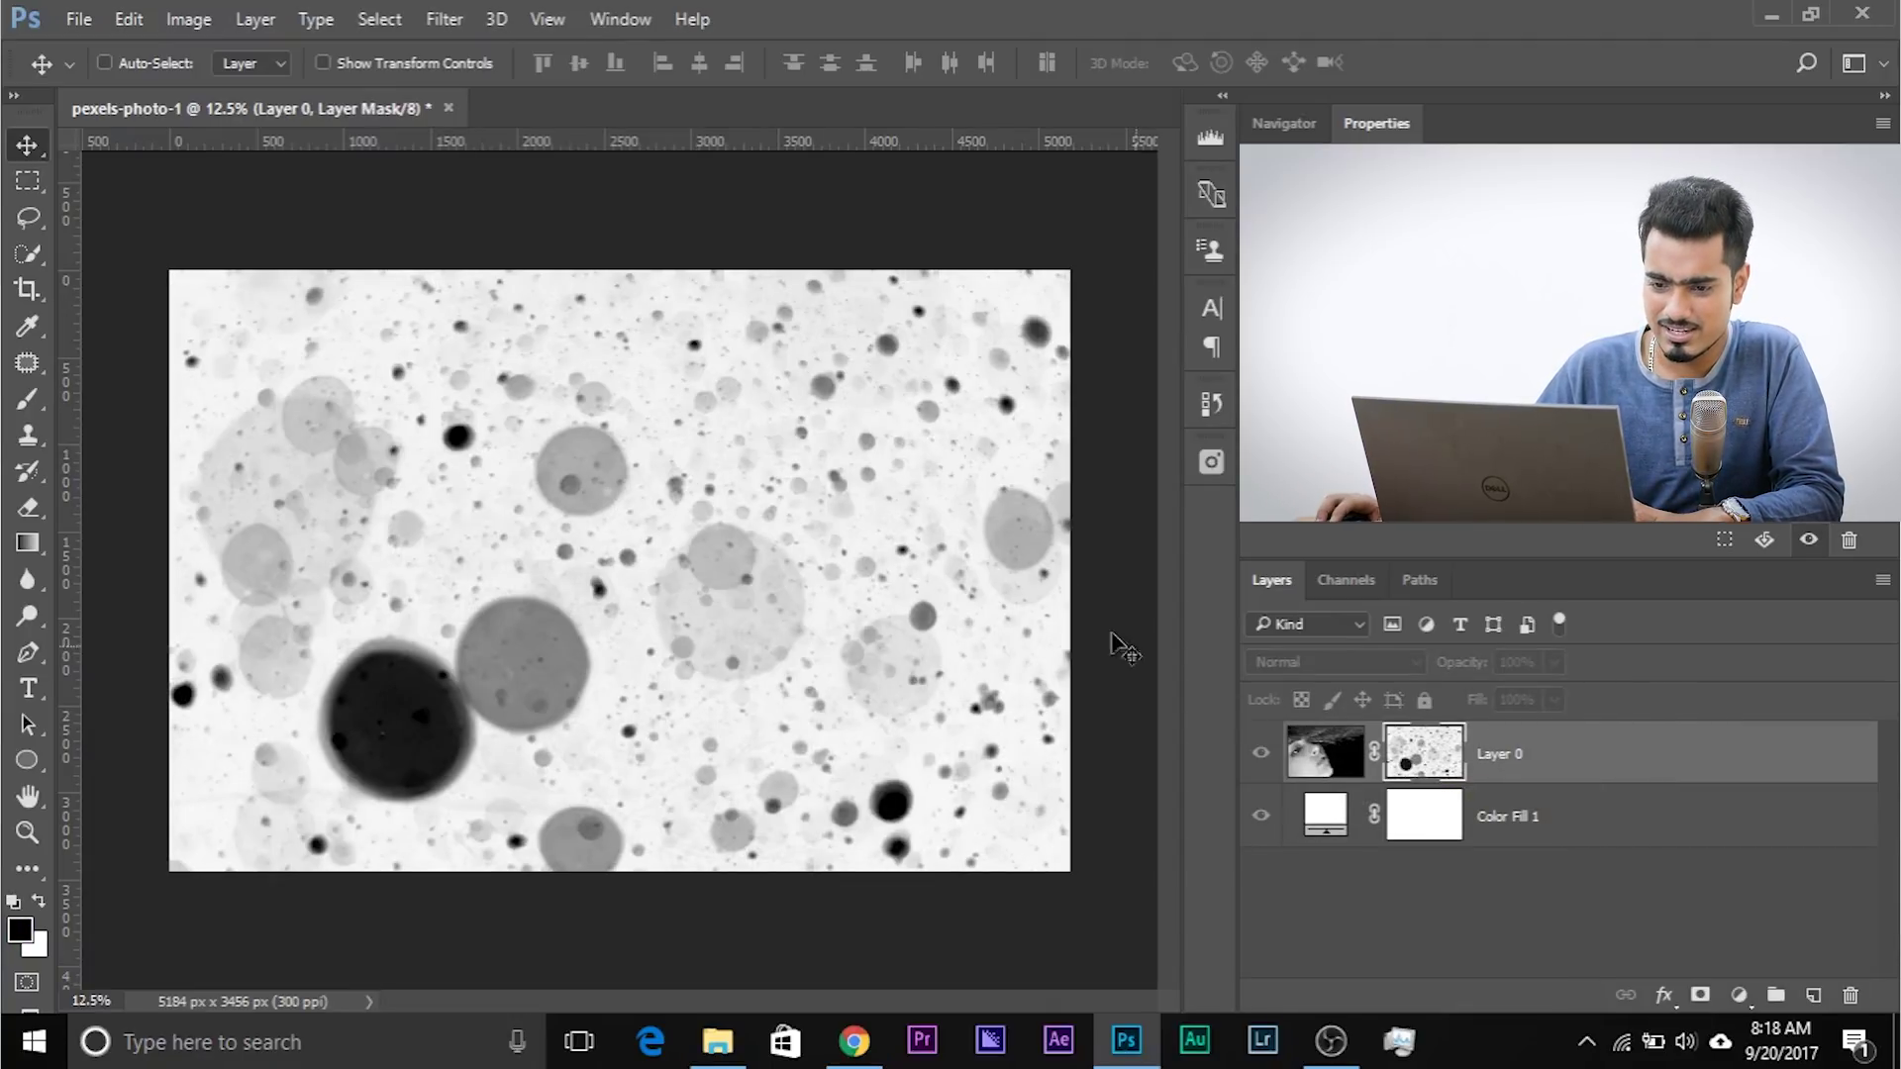
pyautogui.click(24, 435)
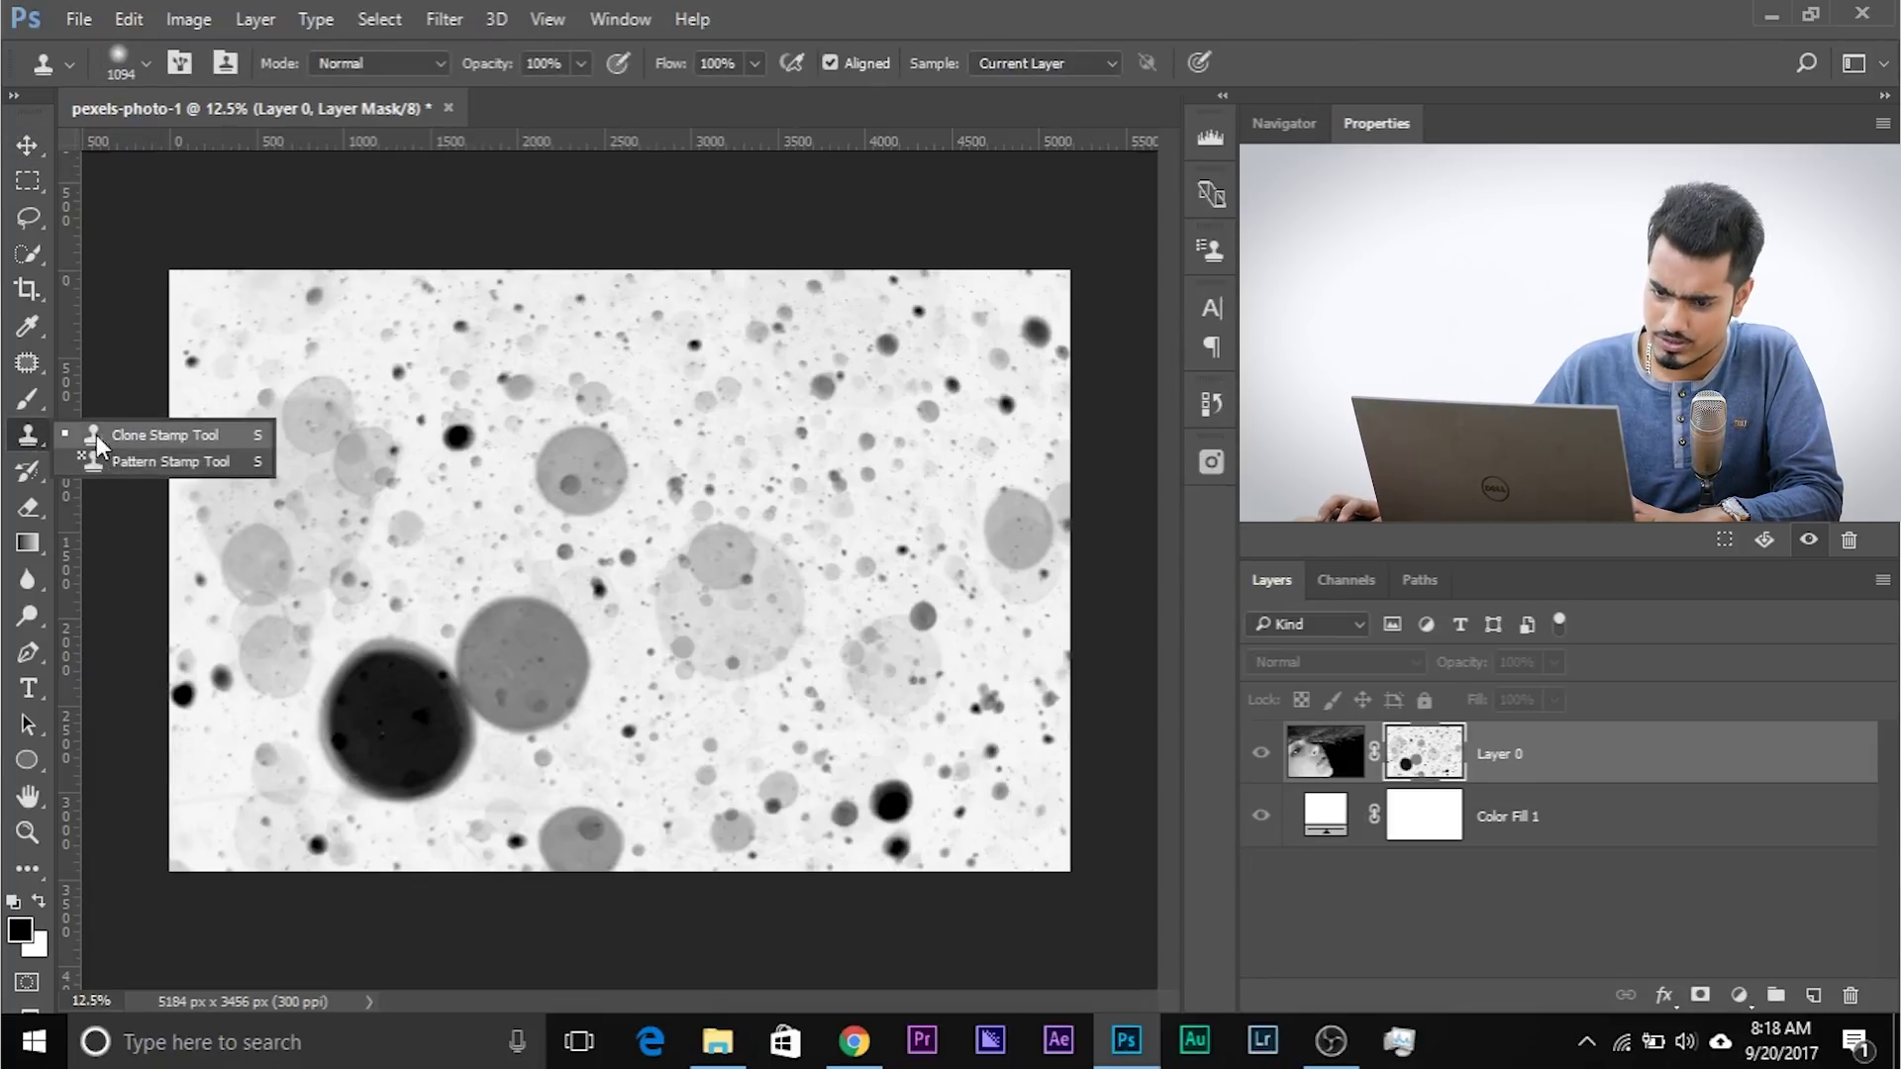
pyautogui.click(97, 435)
pyautogui.moveTo(479, 560); pyautogui.dragTo(618, 568)
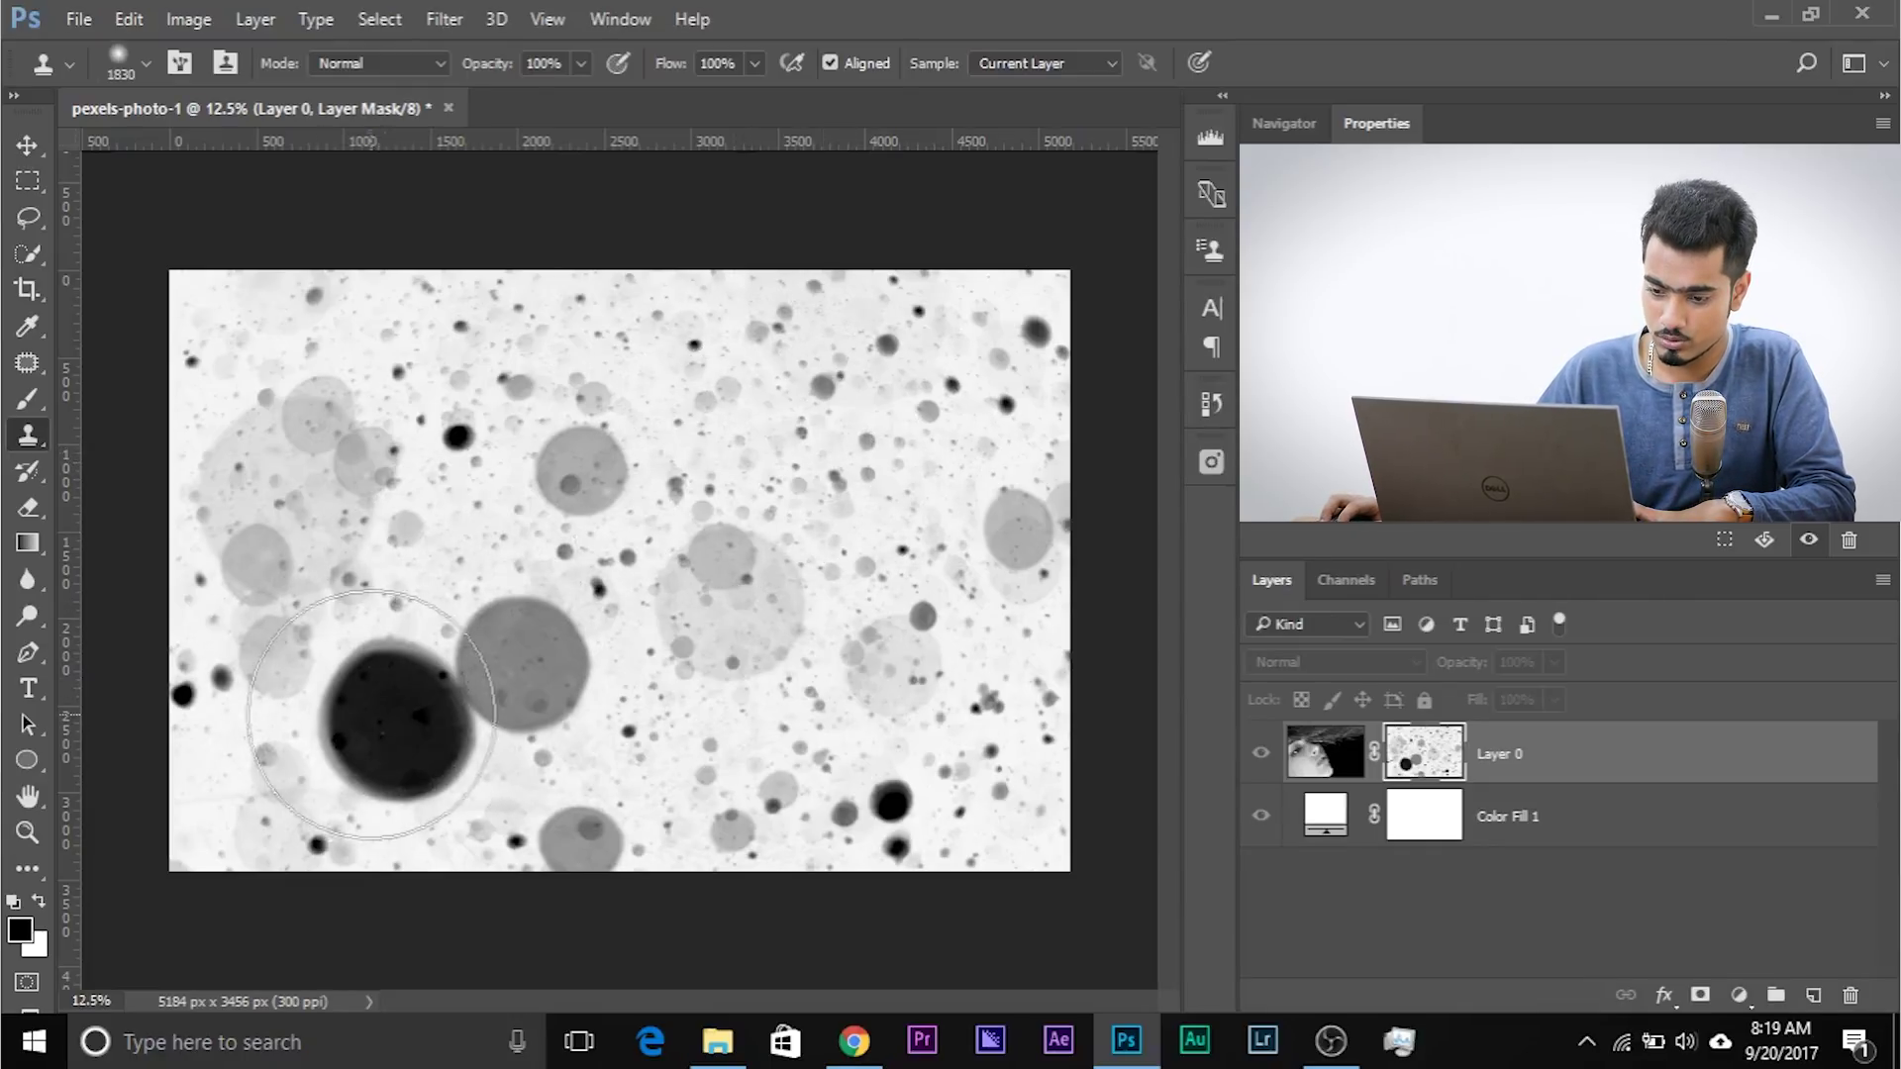
pyautogui.moveTo(386, 711); pyautogui.dragTo(550, 683)
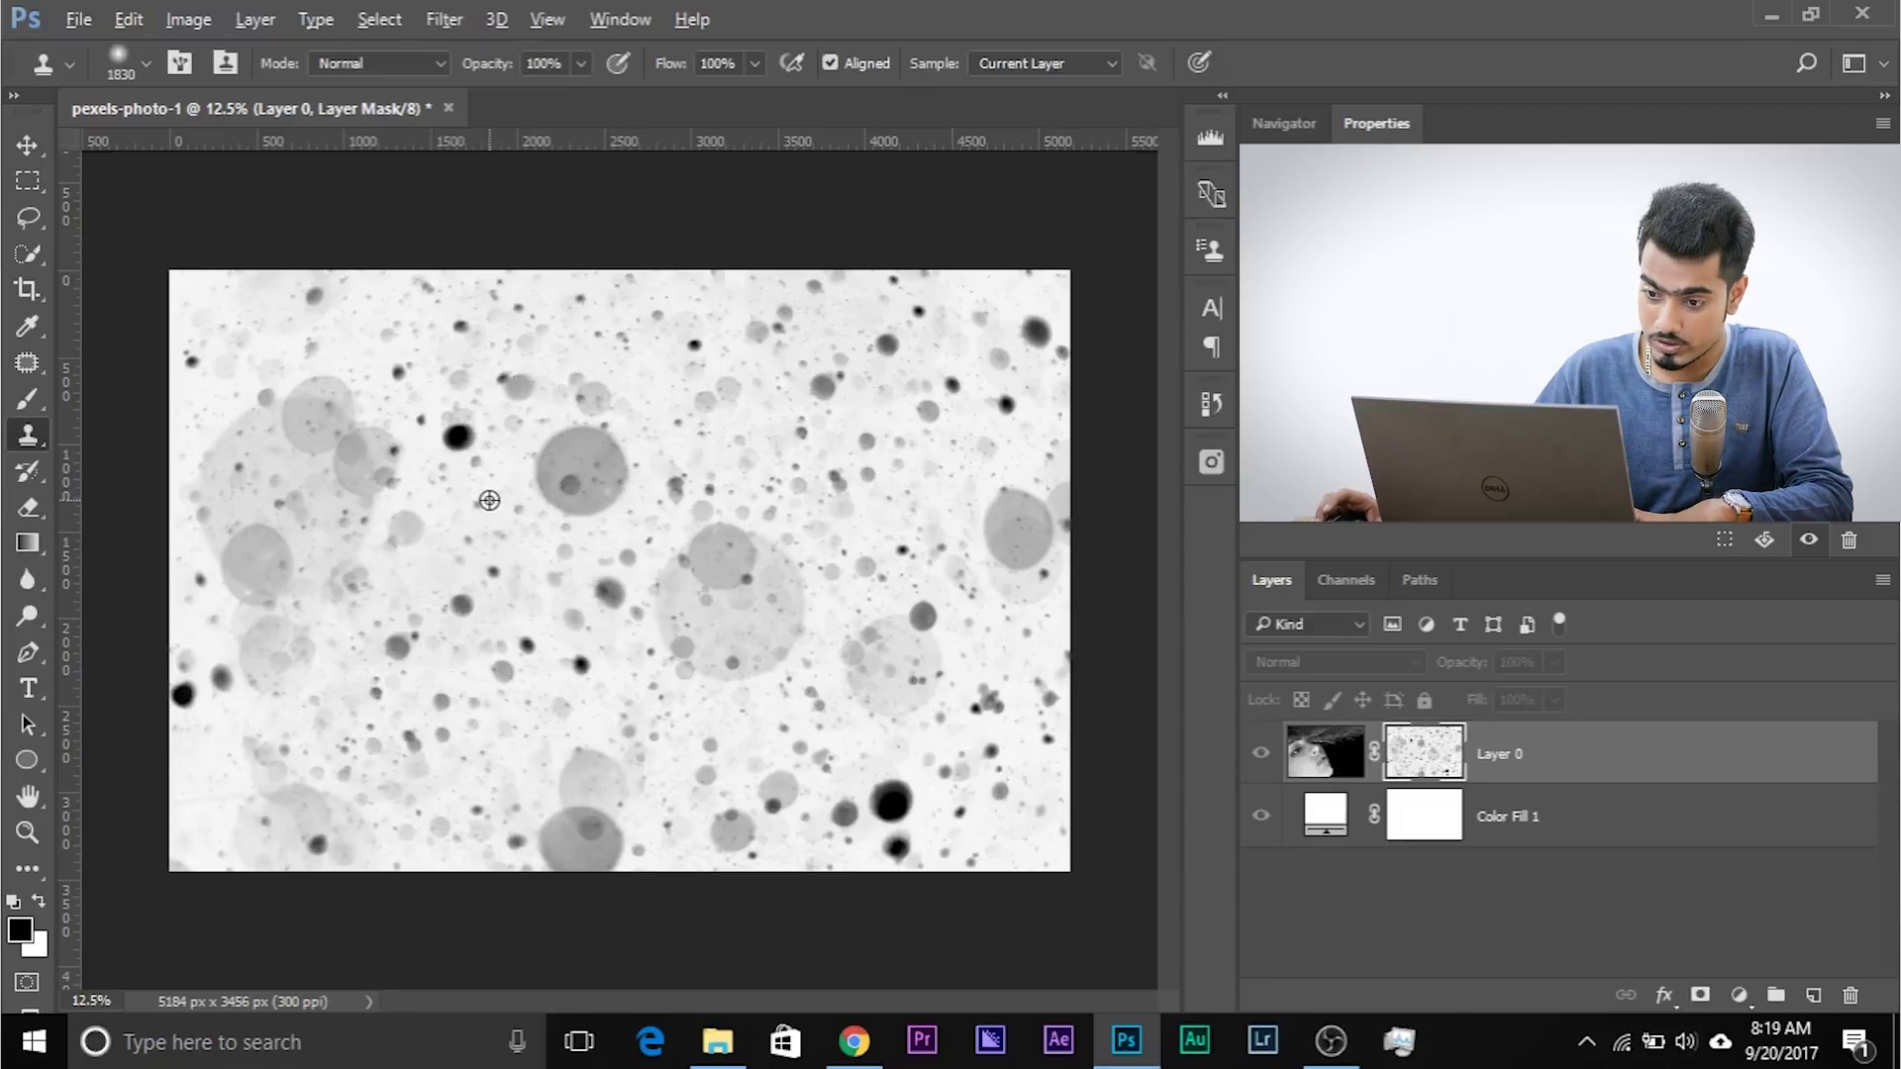
pyautogui.moveTo(489, 500)
pyautogui.mouseDown()
pyautogui.moveTo(560, 497)
pyautogui.moveTo(471, 495)
pyautogui.mouseUp()
pyautogui.moveTo(477, 235)
pyautogui.mouseDown()
pyautogui.moveTo(445, 768)
pyautogui.moveTo(415, 3)
pyautogui.mouseUp()
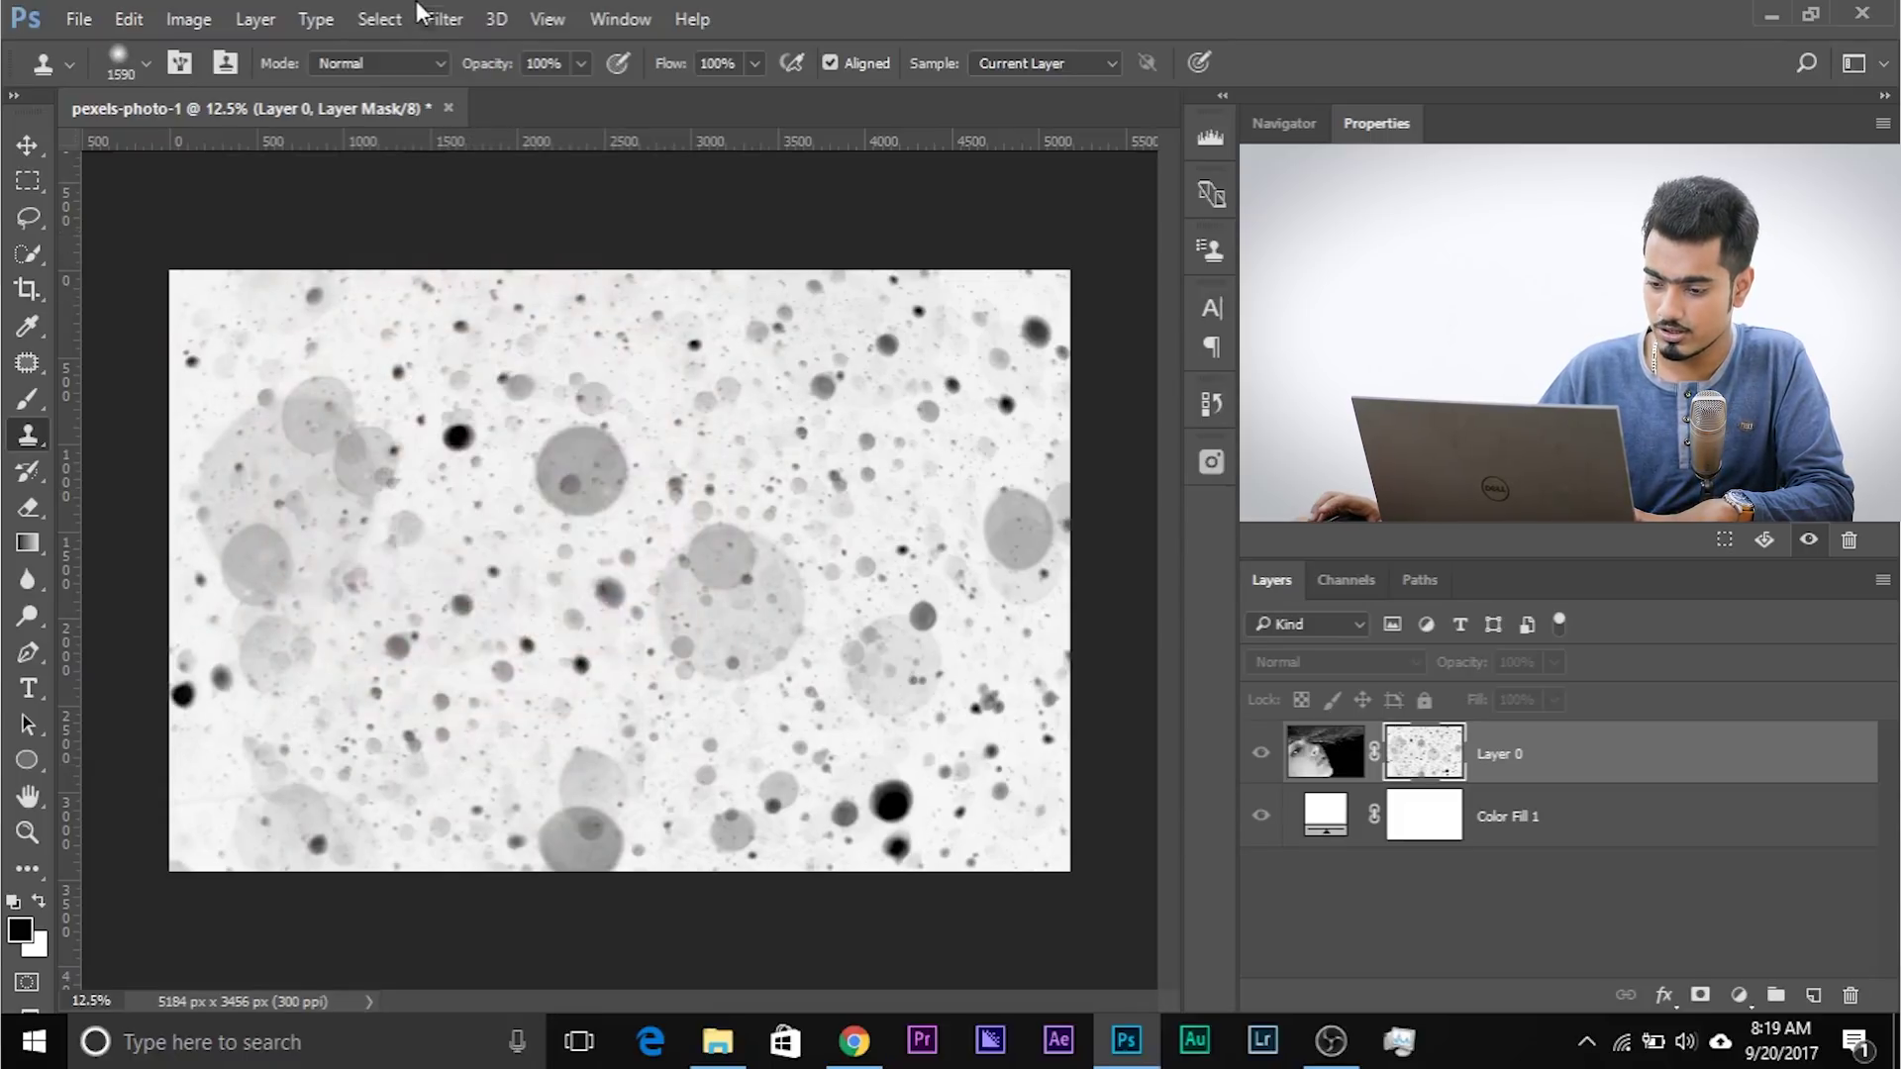
pyautogui.moveTo(625, 799); pyautogui.dragTo(604, 795)
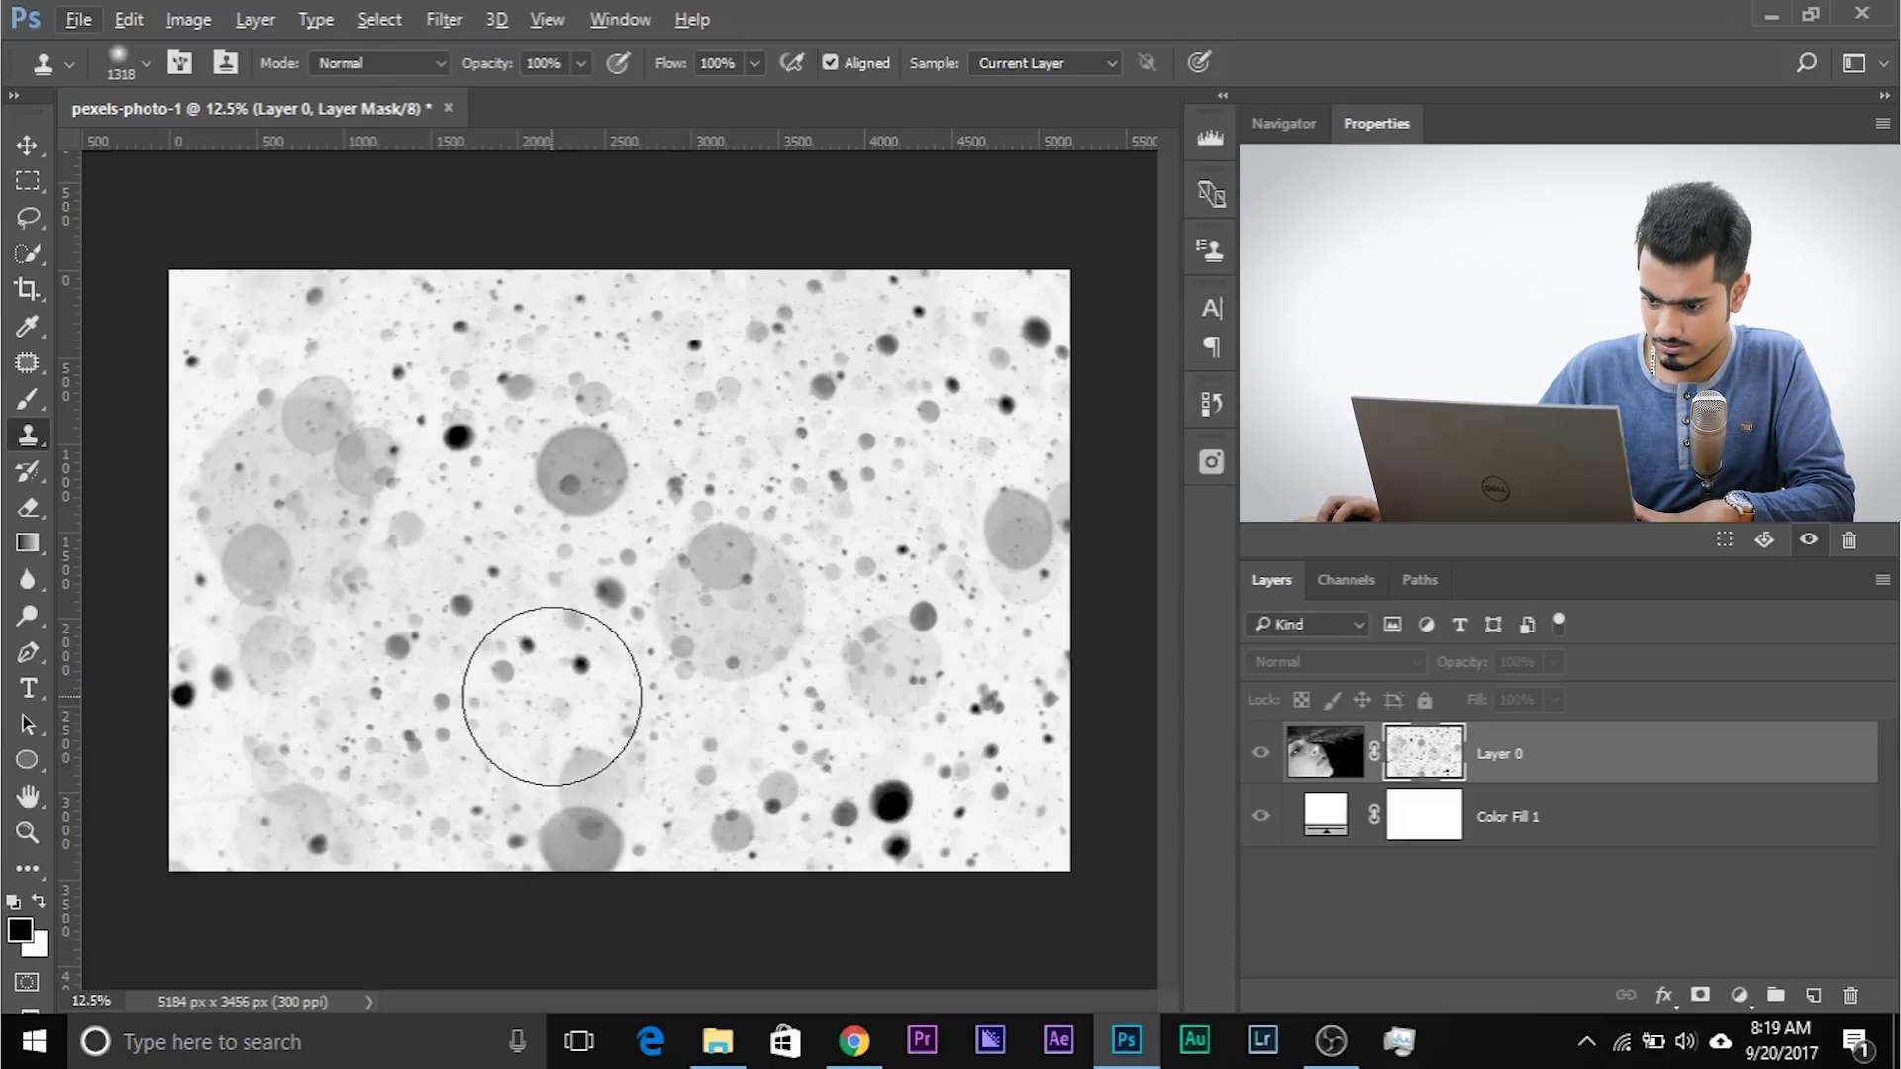
pyautogui.moveTo(530, 709); pyautogui.dragTo(509, 699)
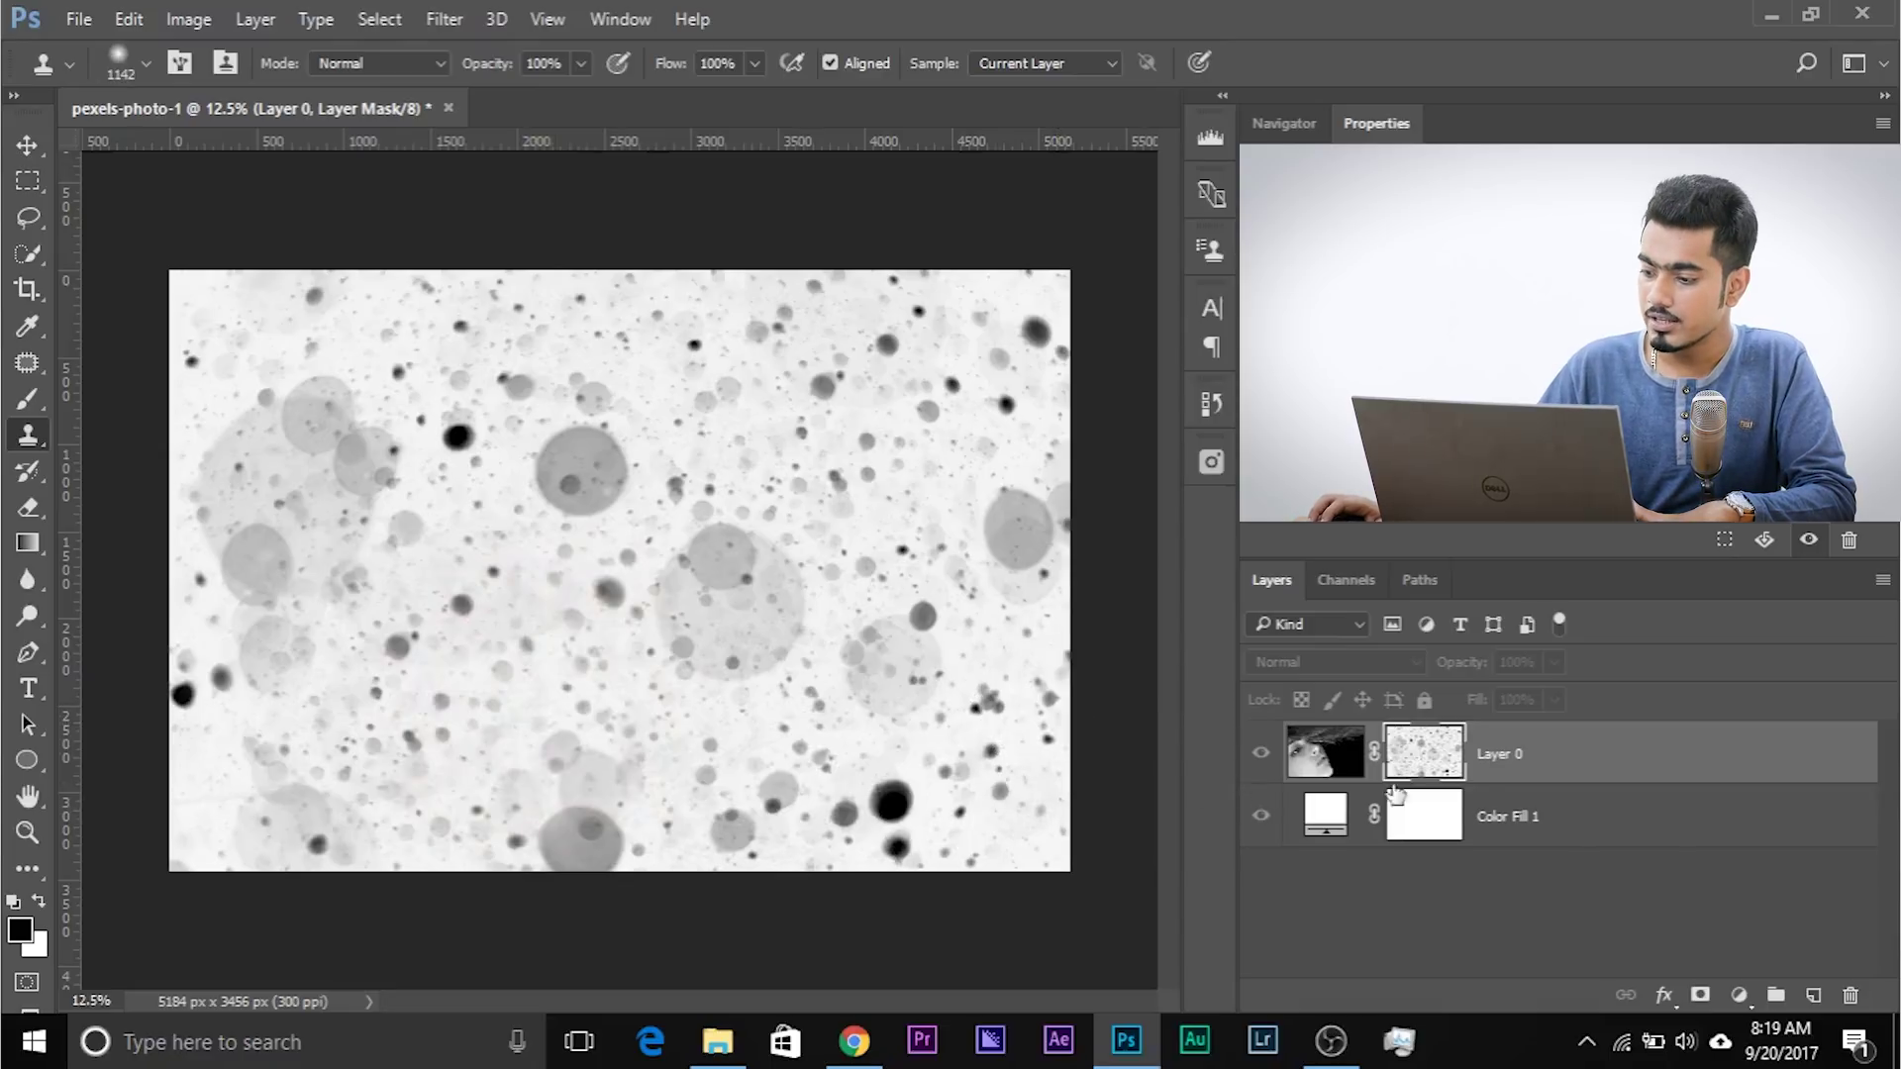
pyautogui.keyDown('alt'); pyautogui.click(1426, 755); pyautogui.keyUp('alt')
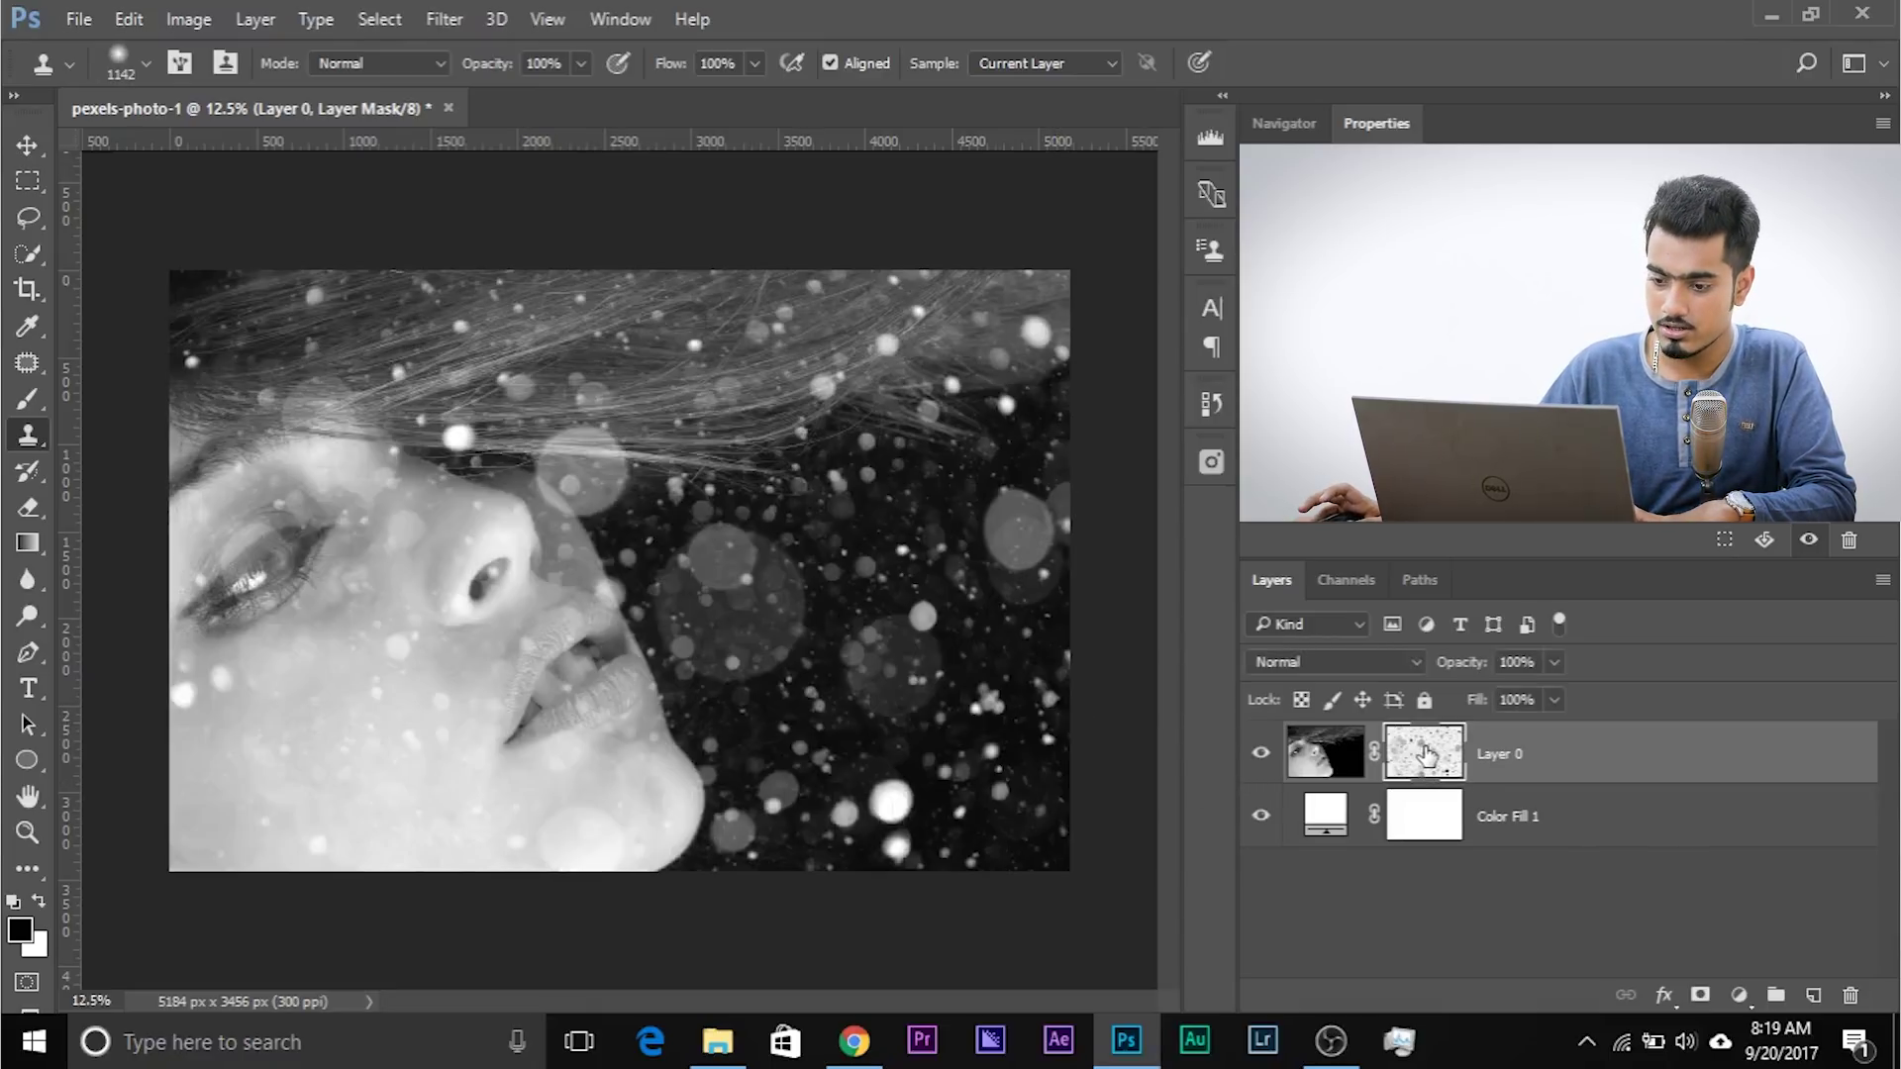
# Undo a stray clone stroke and add a new empty layer above Color Fill 1.
pyautogui.moveTo(776, 370); pyautogui.dragTo(693, 369)
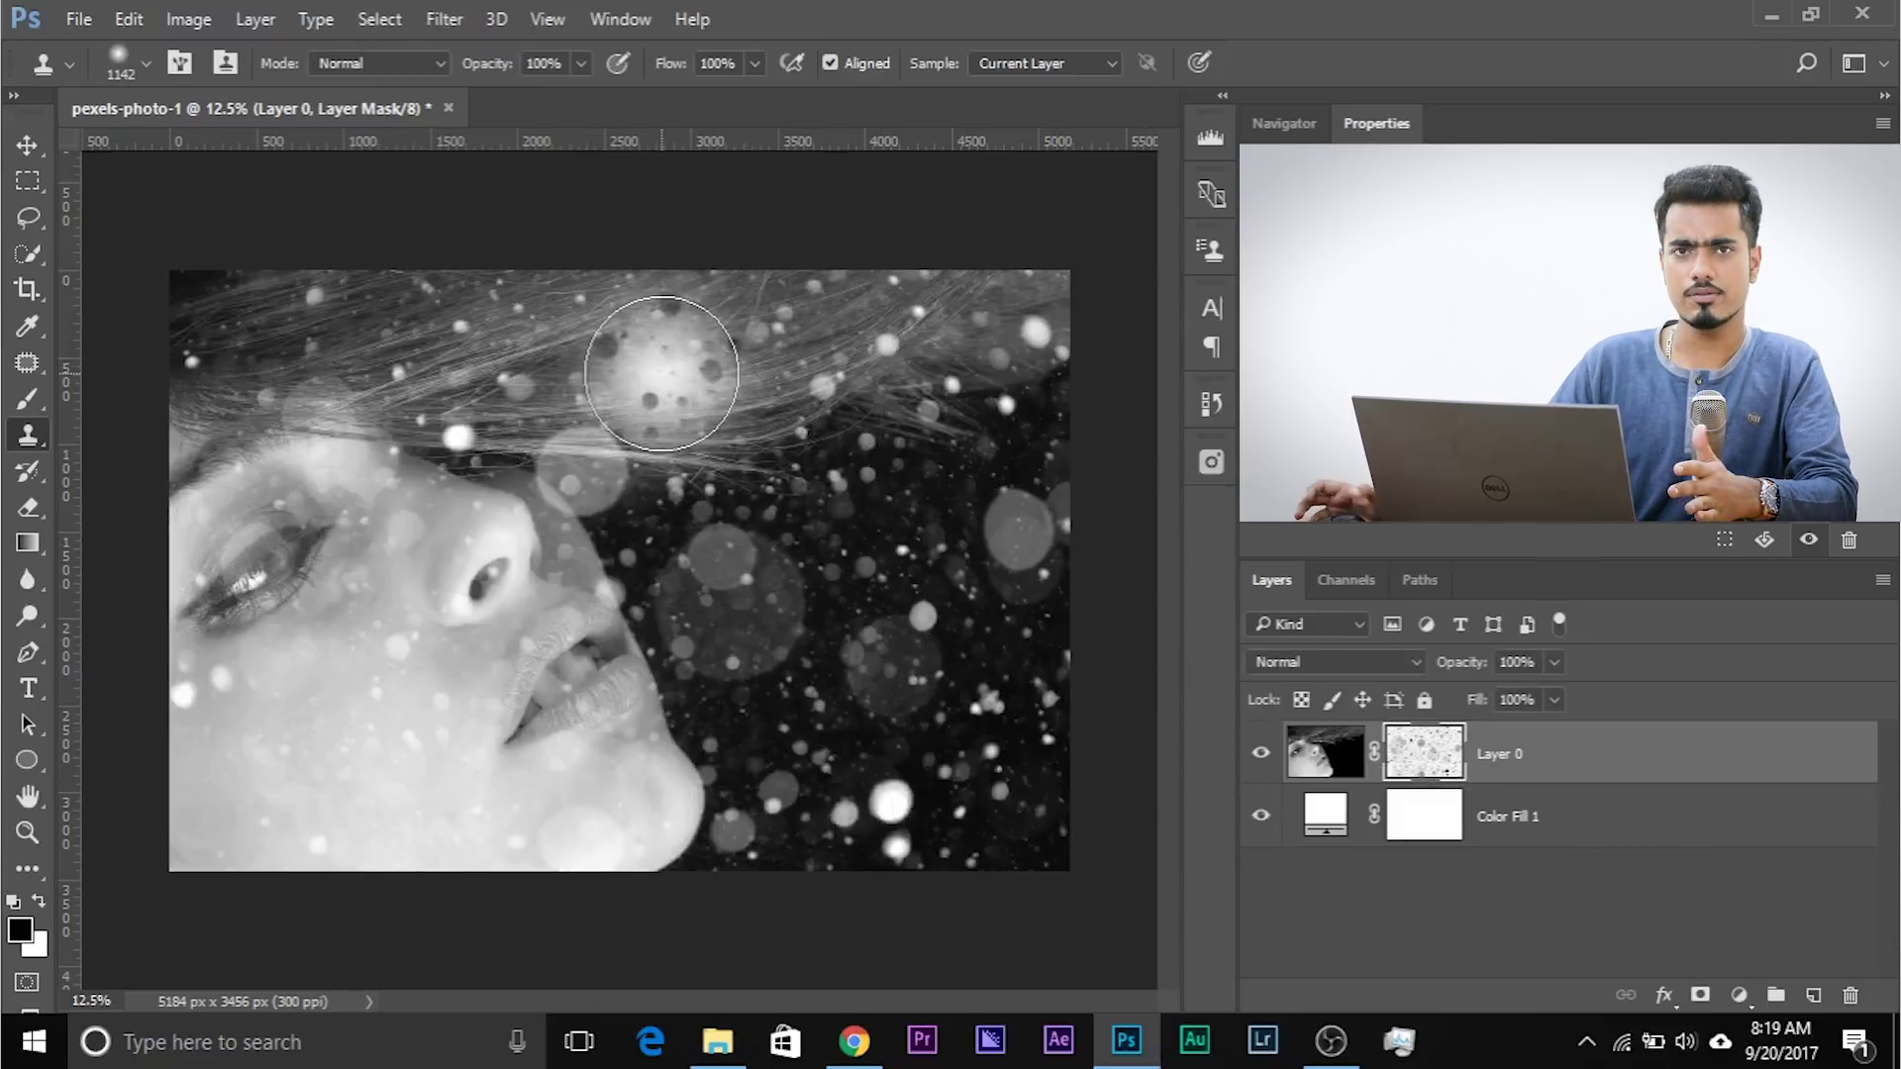
pyautogui.hotkey('ctrl', 'z')
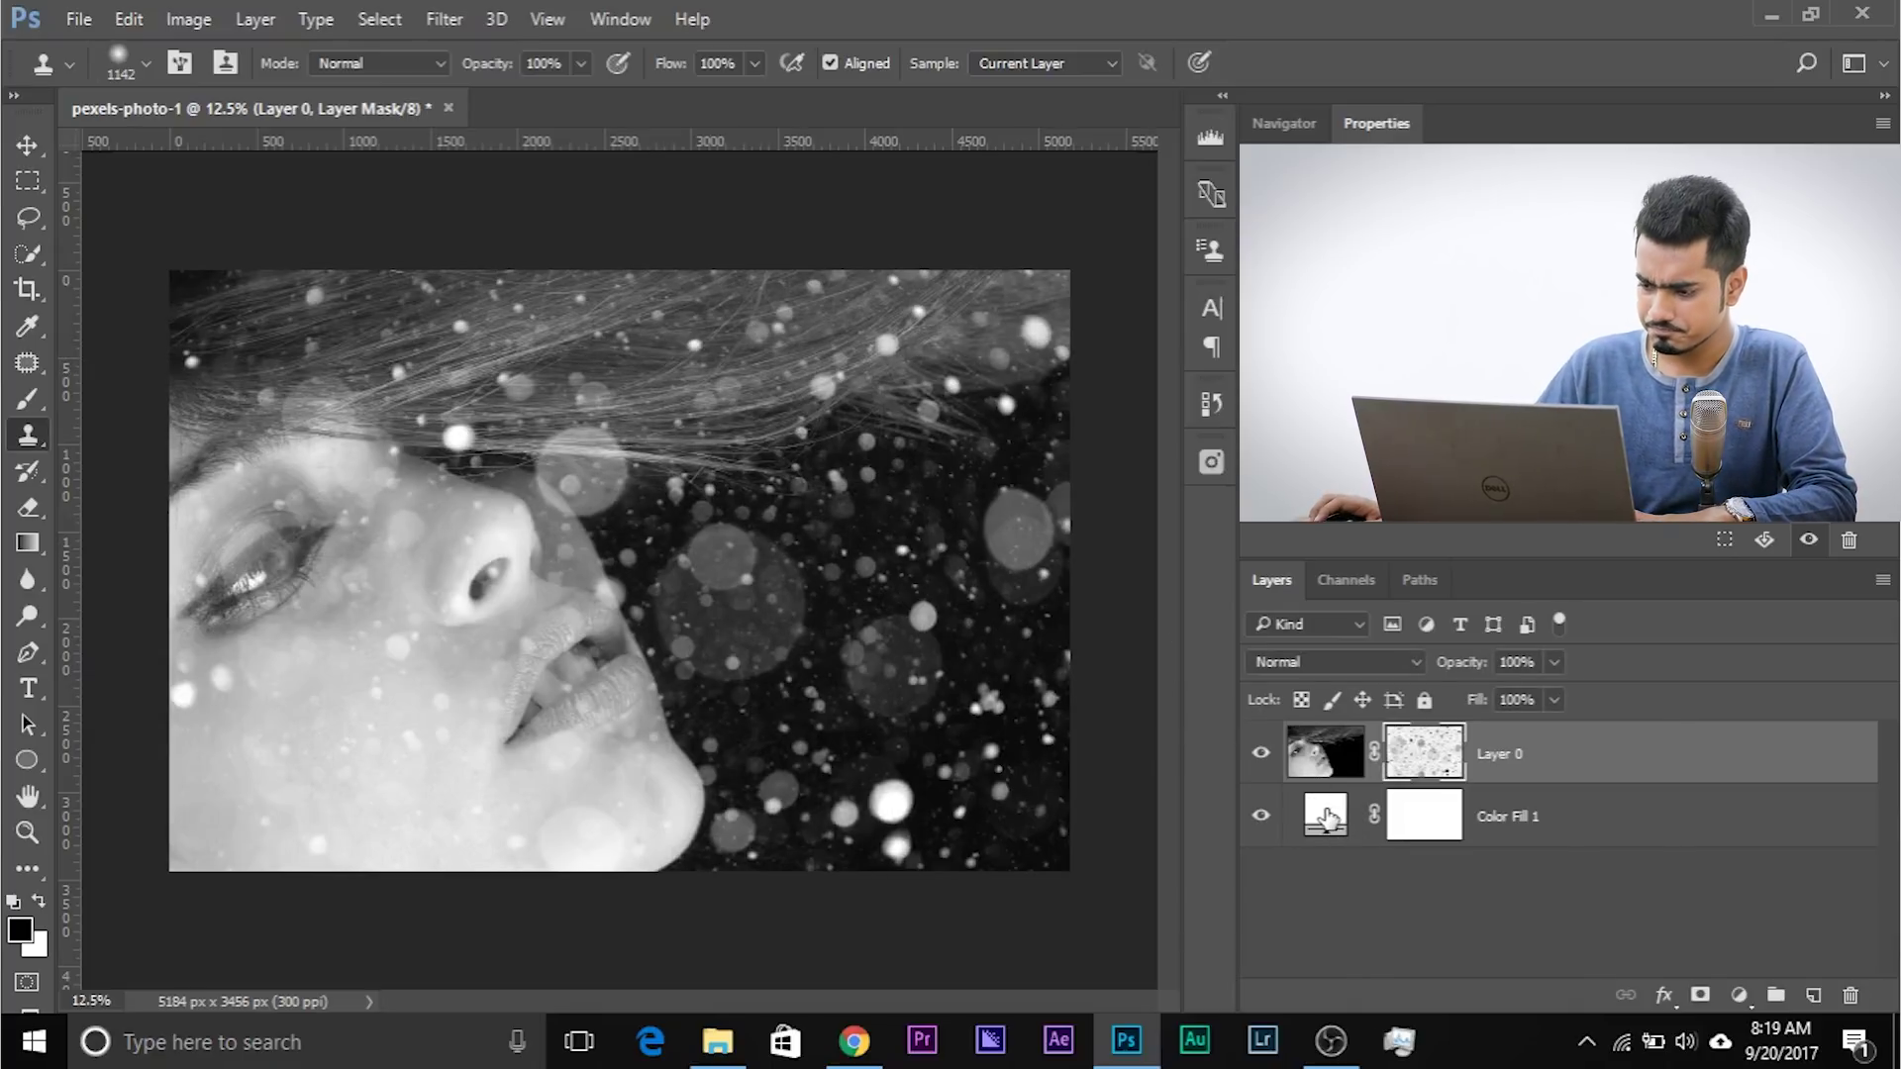
pyautogui.click(1500, 821)
pyautogui.click(1813, 995)
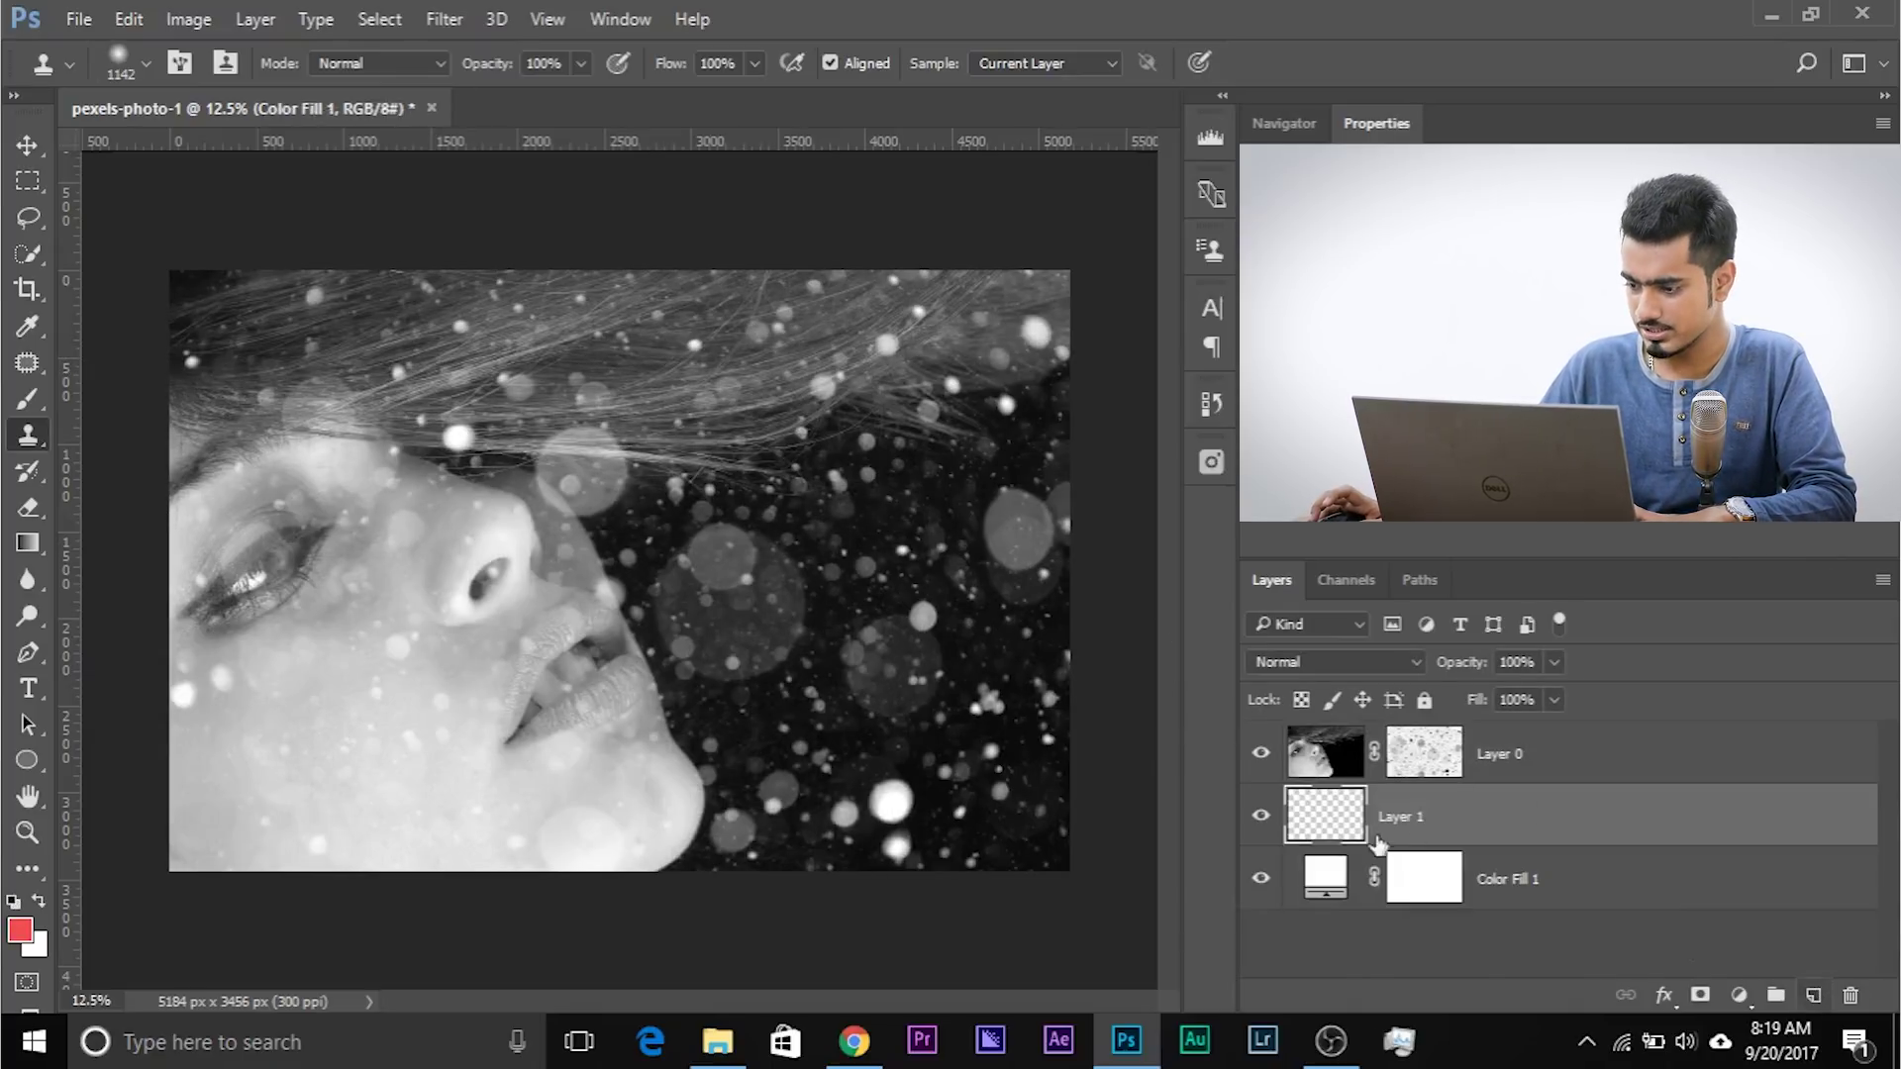
# With a soft brush, paint bright orange-yellow over the bokeh beside the face and in the hair.
pyautogui.press('b')
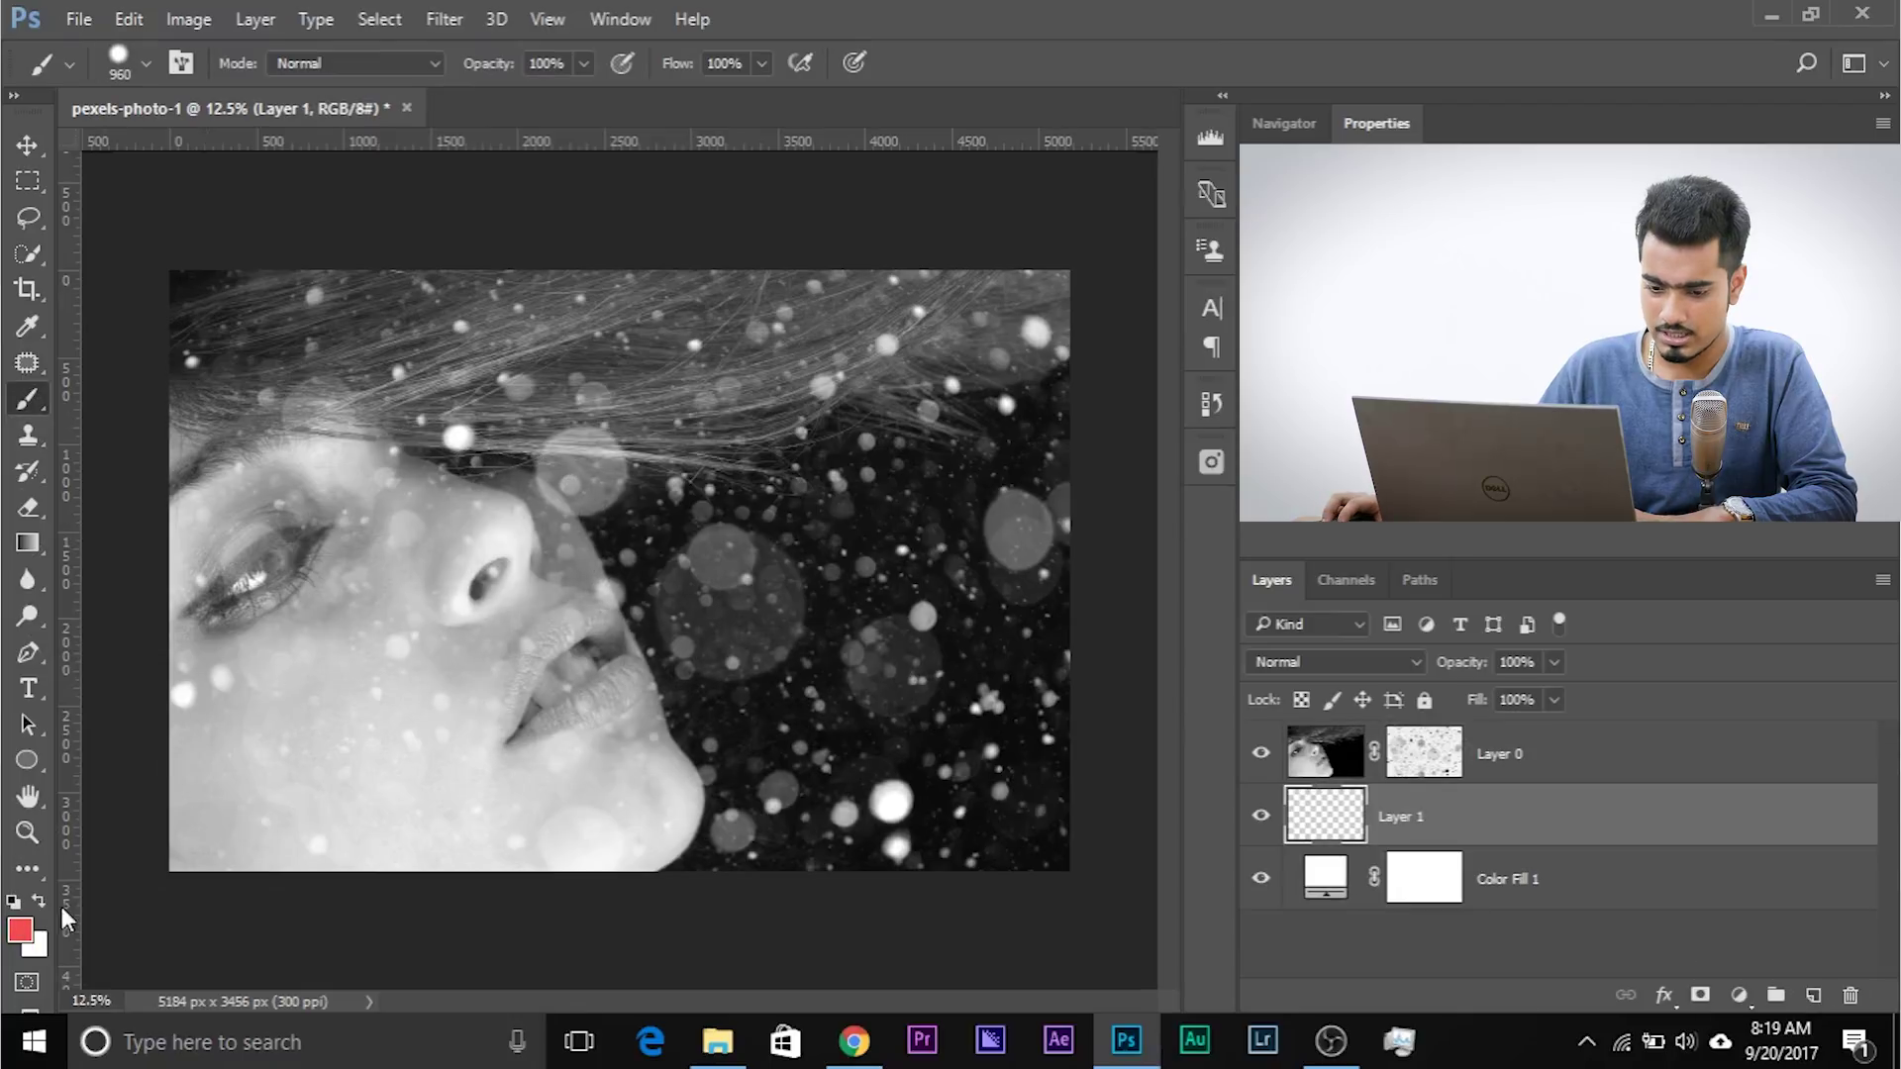
pyautogui.click(19, 930)
pyautogui.moveTo(1529, 793); pyautogui.dragTo(1529, 787)
pyautogui.moveTo(1434, 581); pyautogui.dragTo(1447, 443)
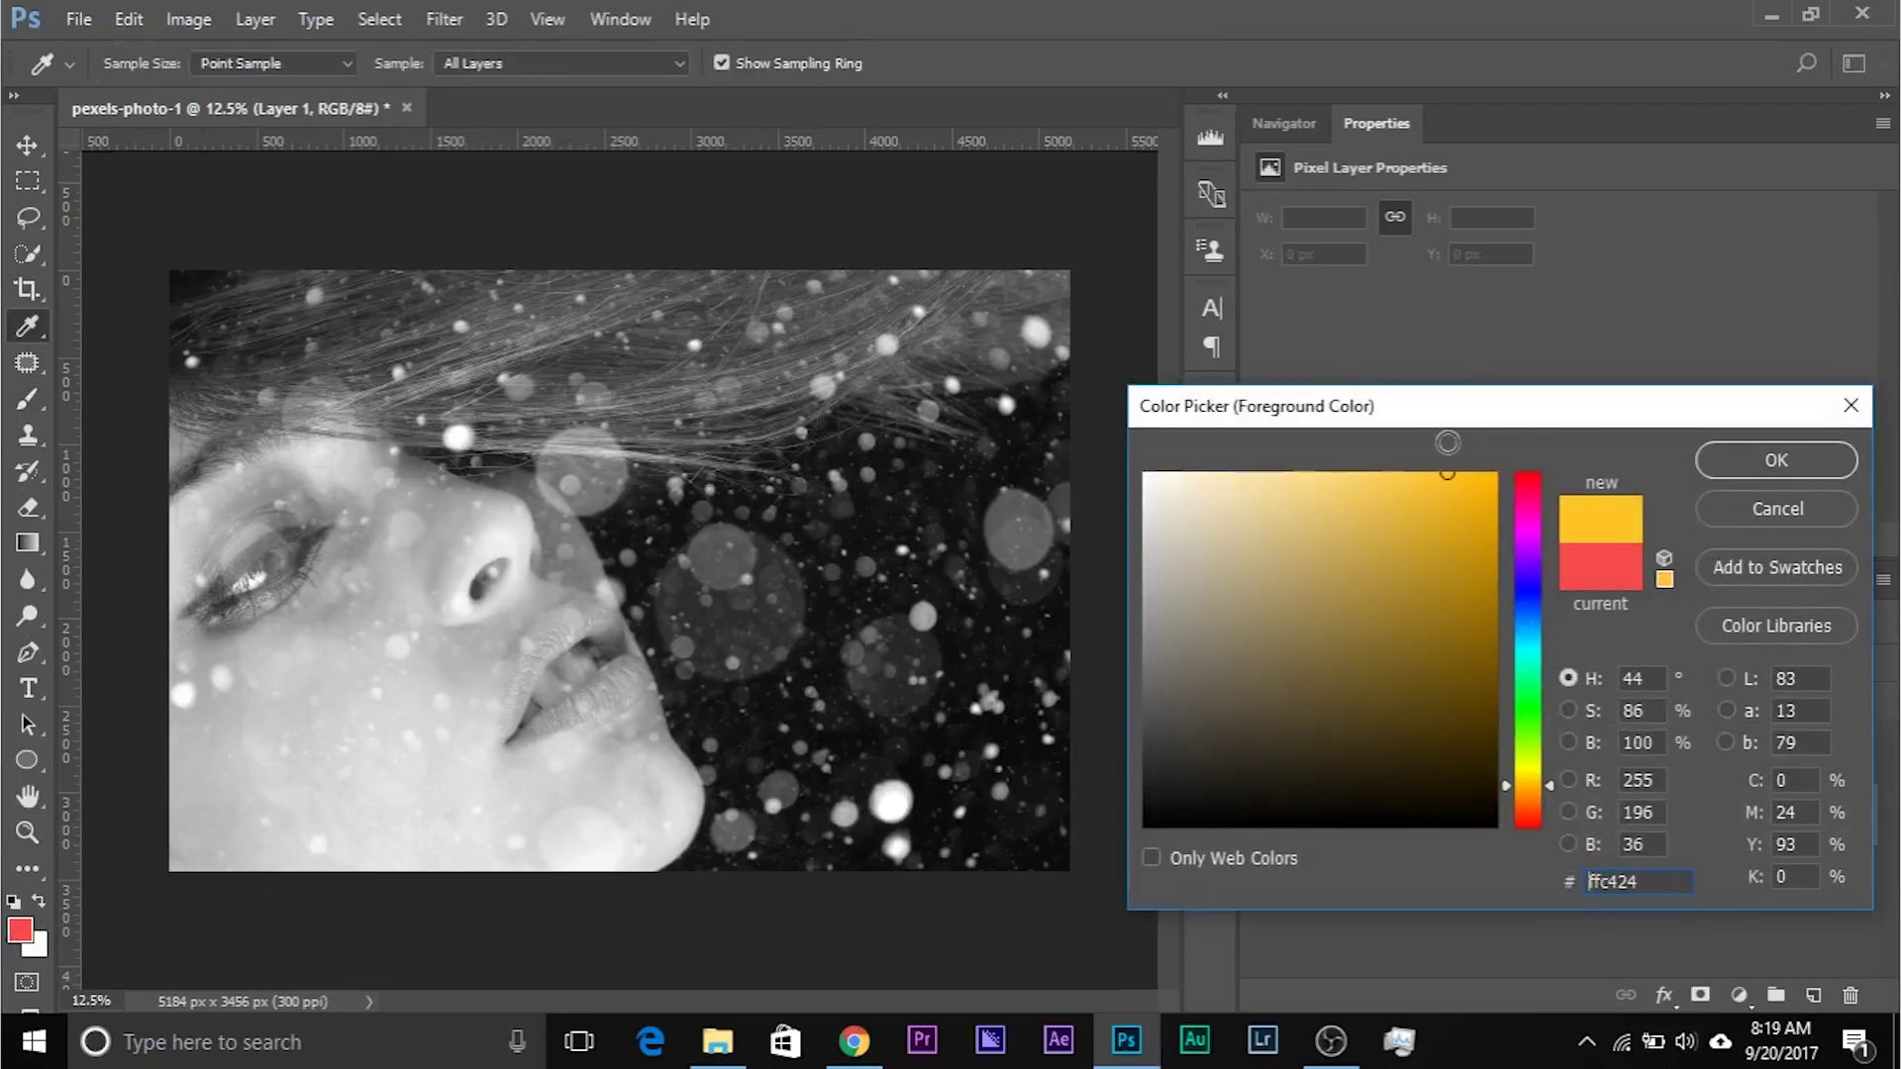
pyautogui.click(1770, 469)
pyautogui.press('b')
pyautogui.moveTo(624, 555)
pyautogui.mouseDown()
pyautogui.moveTo(628, 569)
pyautogui.moveTo(648, 539)
pyautogui.mouseUp()
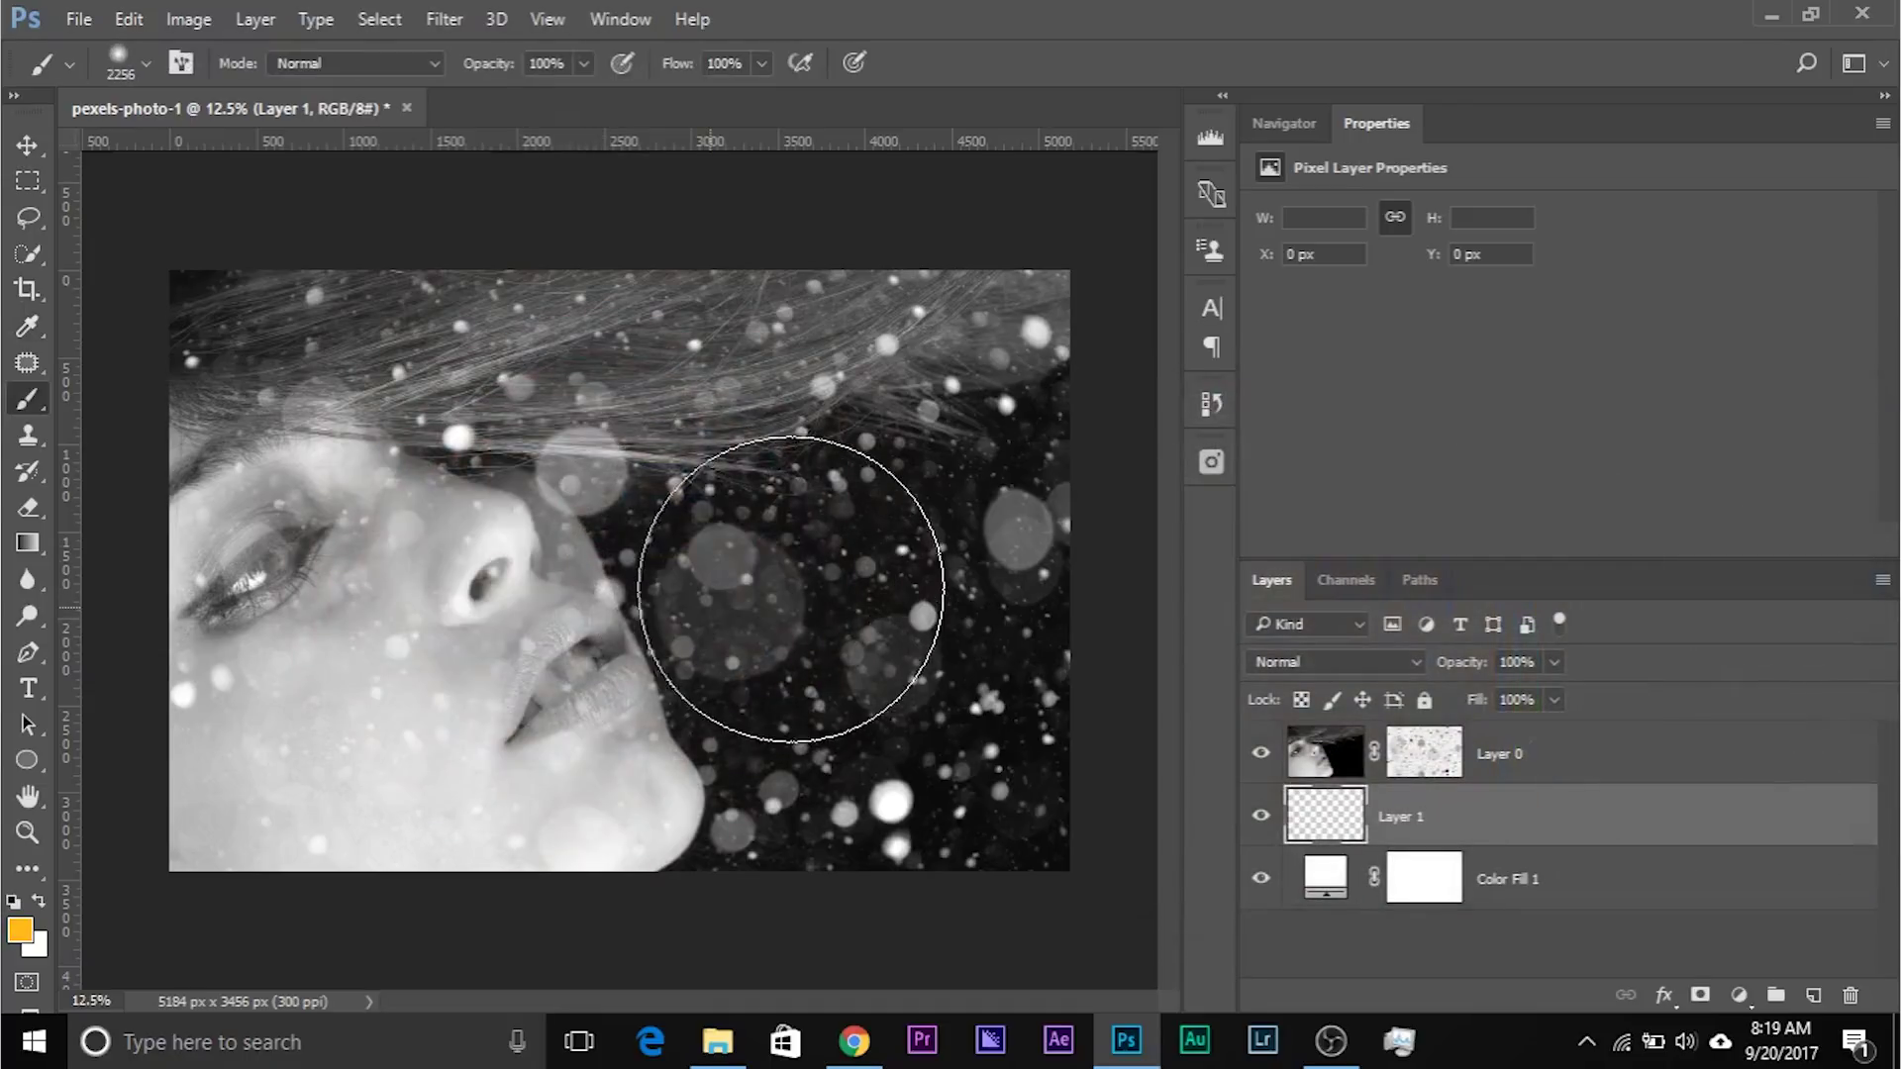
pyautogui.click(785, 586)
pyautogui.moveTo(785, 586)
pyautogui.mouseDown()
pyautogui.moveTo(980, 573)
pyautogui.moveTo(995, 633)
pyautogui.mouseUp()
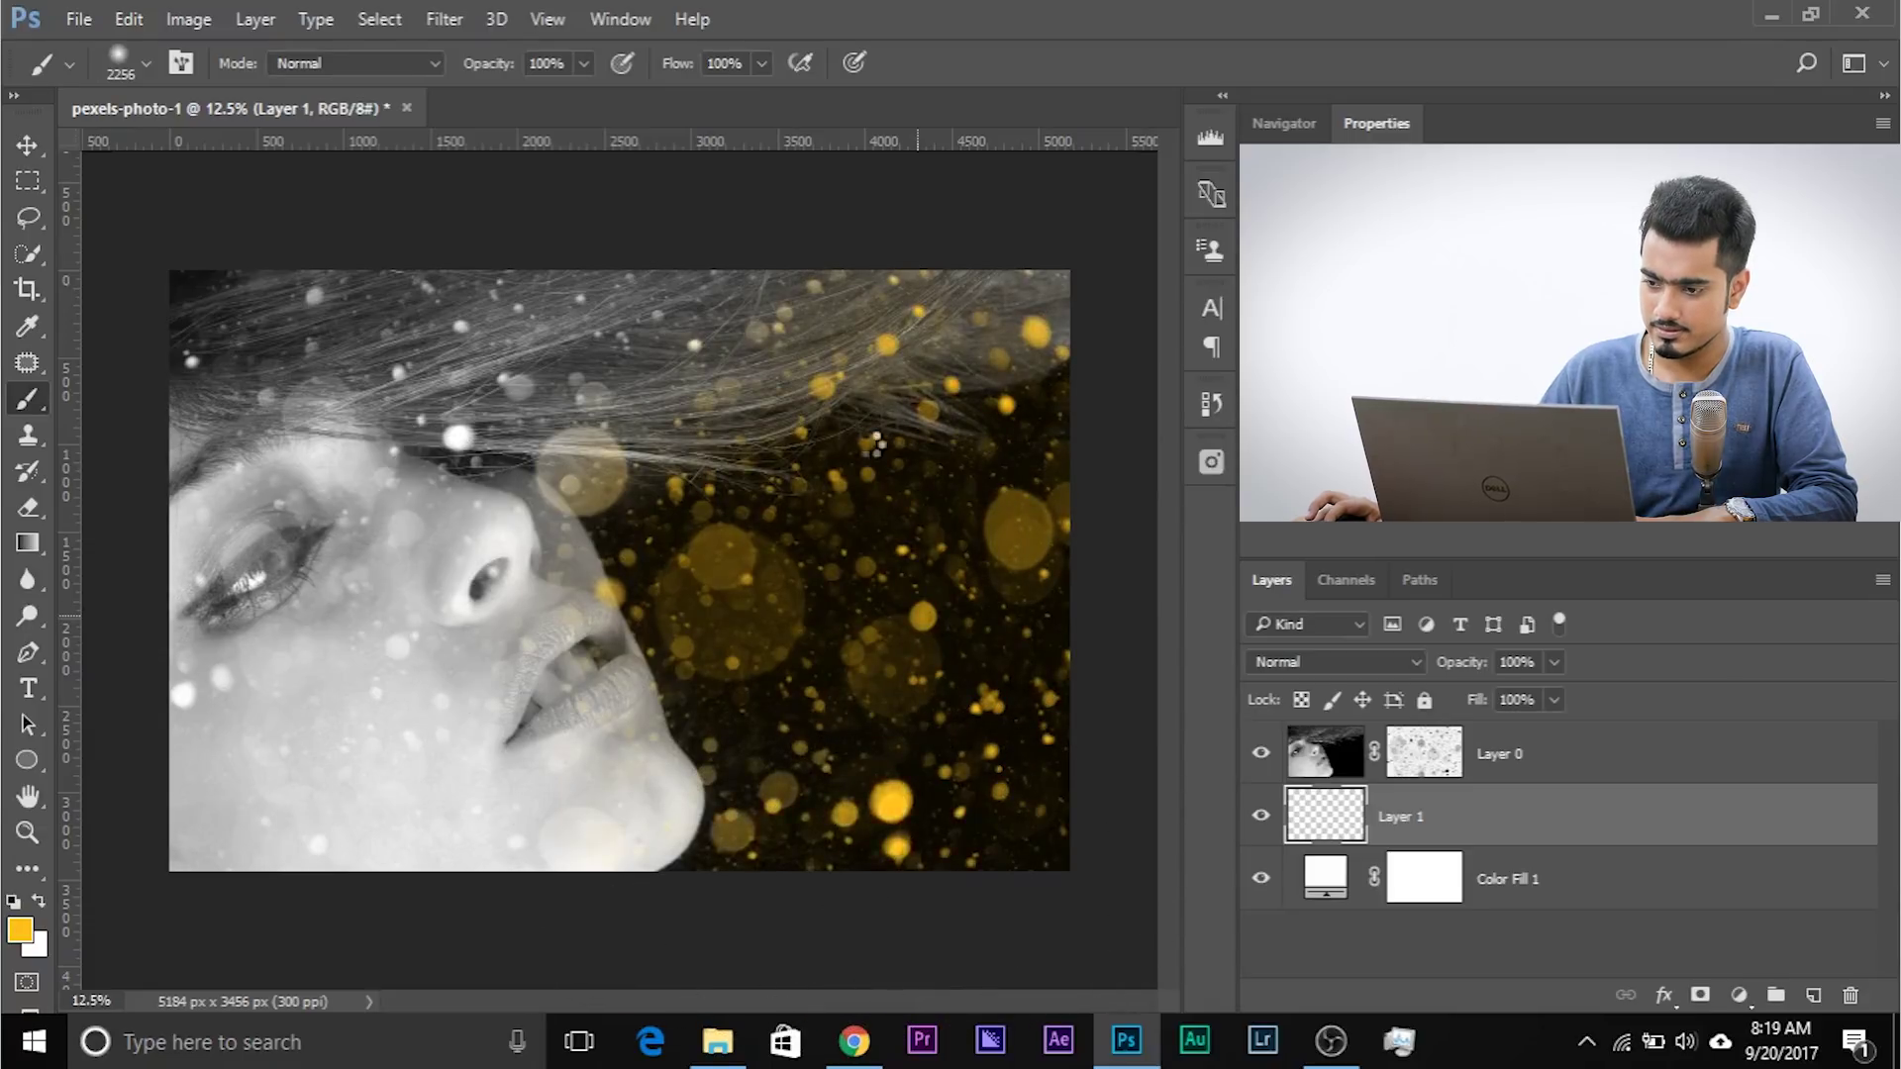
pyautogui.moveTo(875, 442)
pyautogui.mouseDown()
pyautogui.moveTo(706, 407)
pyautogui.moveTo(637, 357)
pyautogui.moveTo(289, 313)
pyautogui.moveTo(1039, 294)
pyautogui.mouseUp()
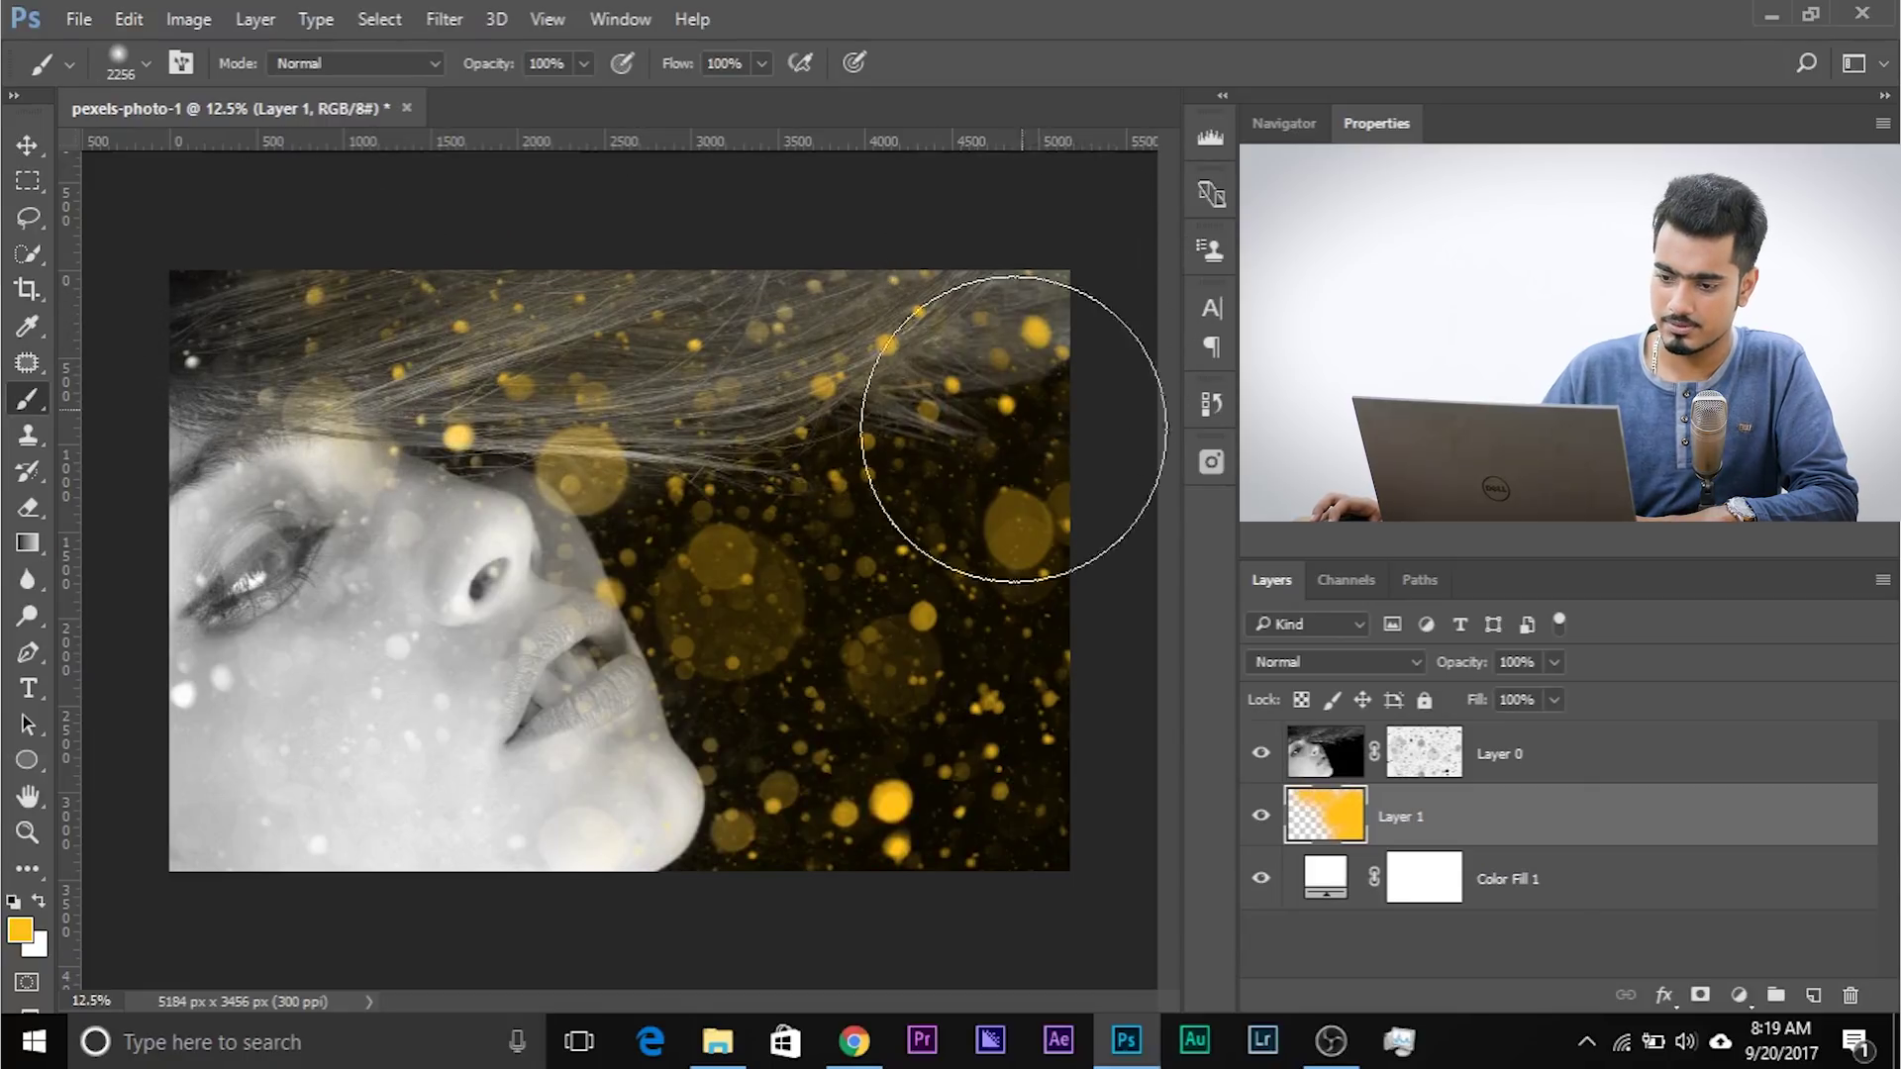
# Paint pale cyan (b0f0fb) onto the cheek area, then zoom out.
pyautogui.click(20, 931)
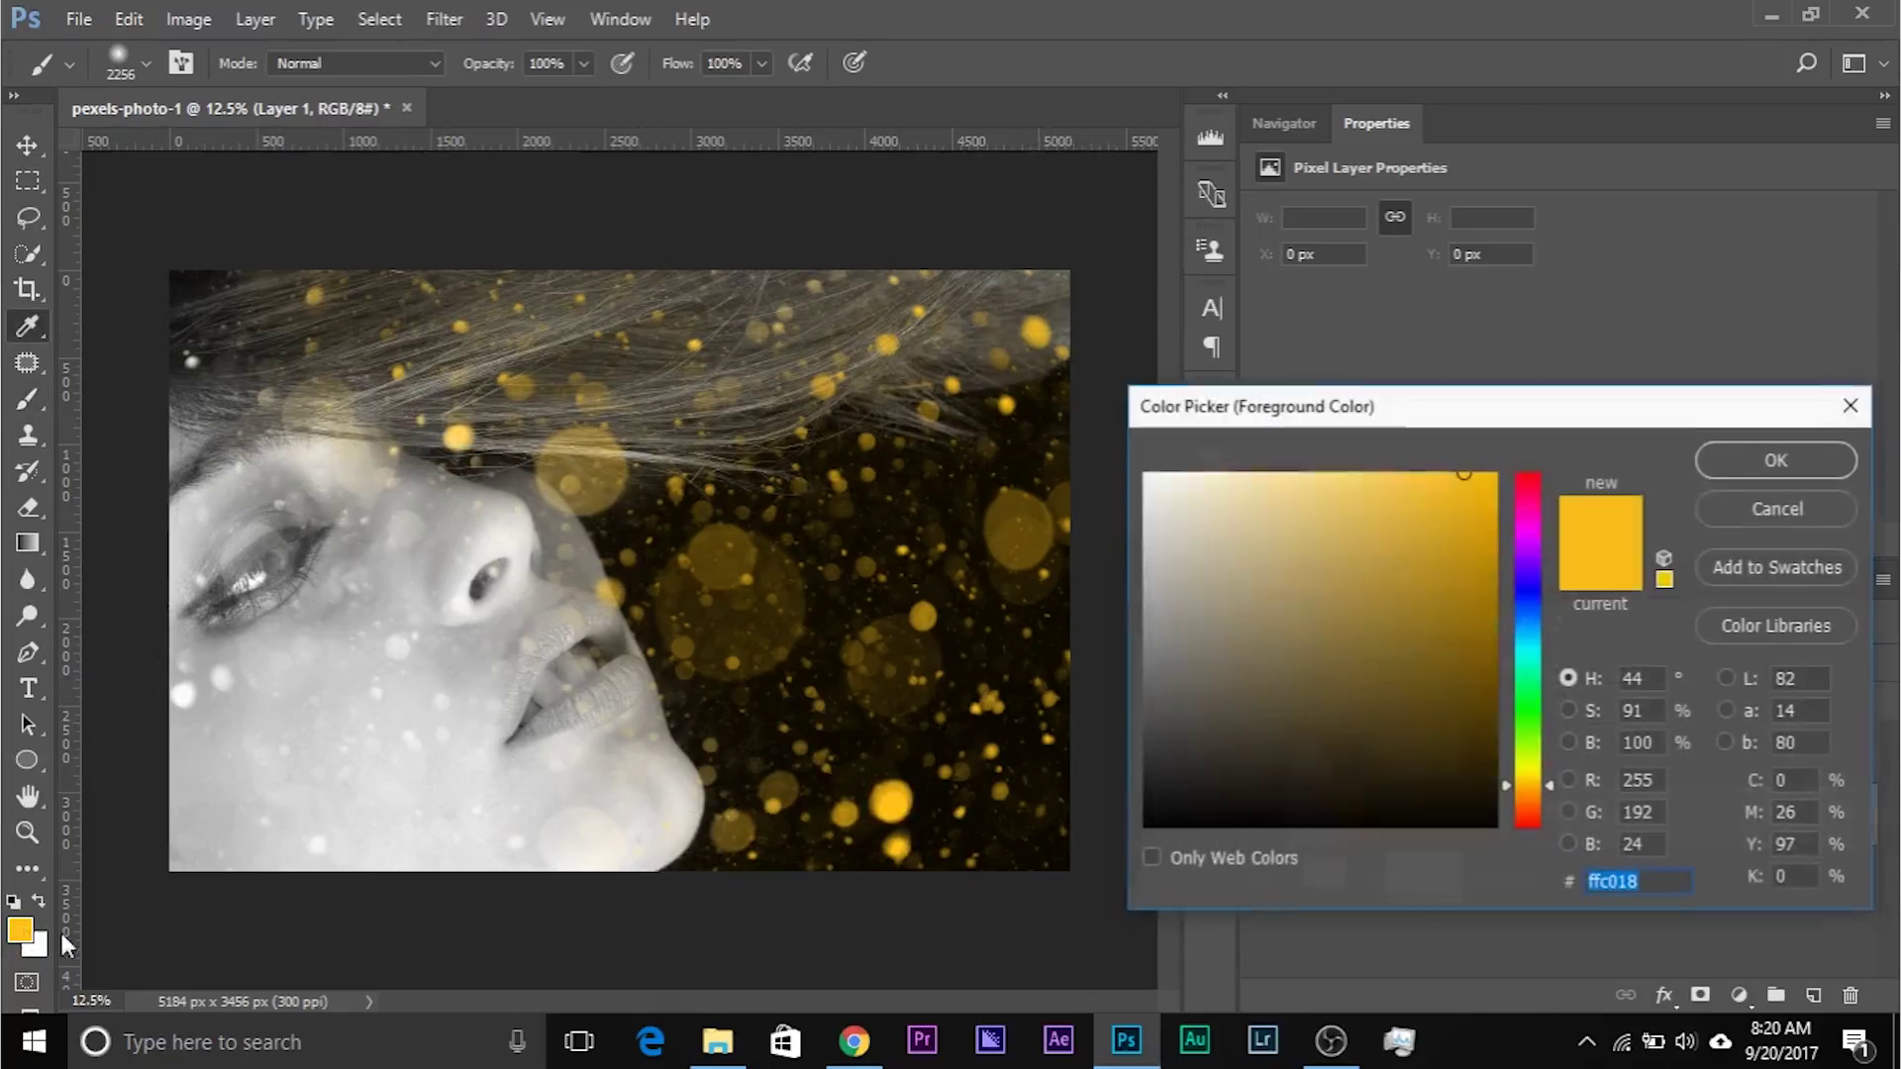
pyautogui.click(1517, 642)
pyautogui.moveTo(1262, 549); pyautogui.dragTo(1248, 478)
pyautogui.click(1775, 460)
pyautogui.moveTo(276, 679)
pyautogui.mouseDown()
pyautogui.moveTo(290, 753)
pyautogui.moveTo(264, 732)
pyautogui.moveTo(238, 762)
pyautogui.moveTo(228, 736)
pyautogui.moveTo(234, 811)
pyautogui.mouseUp()
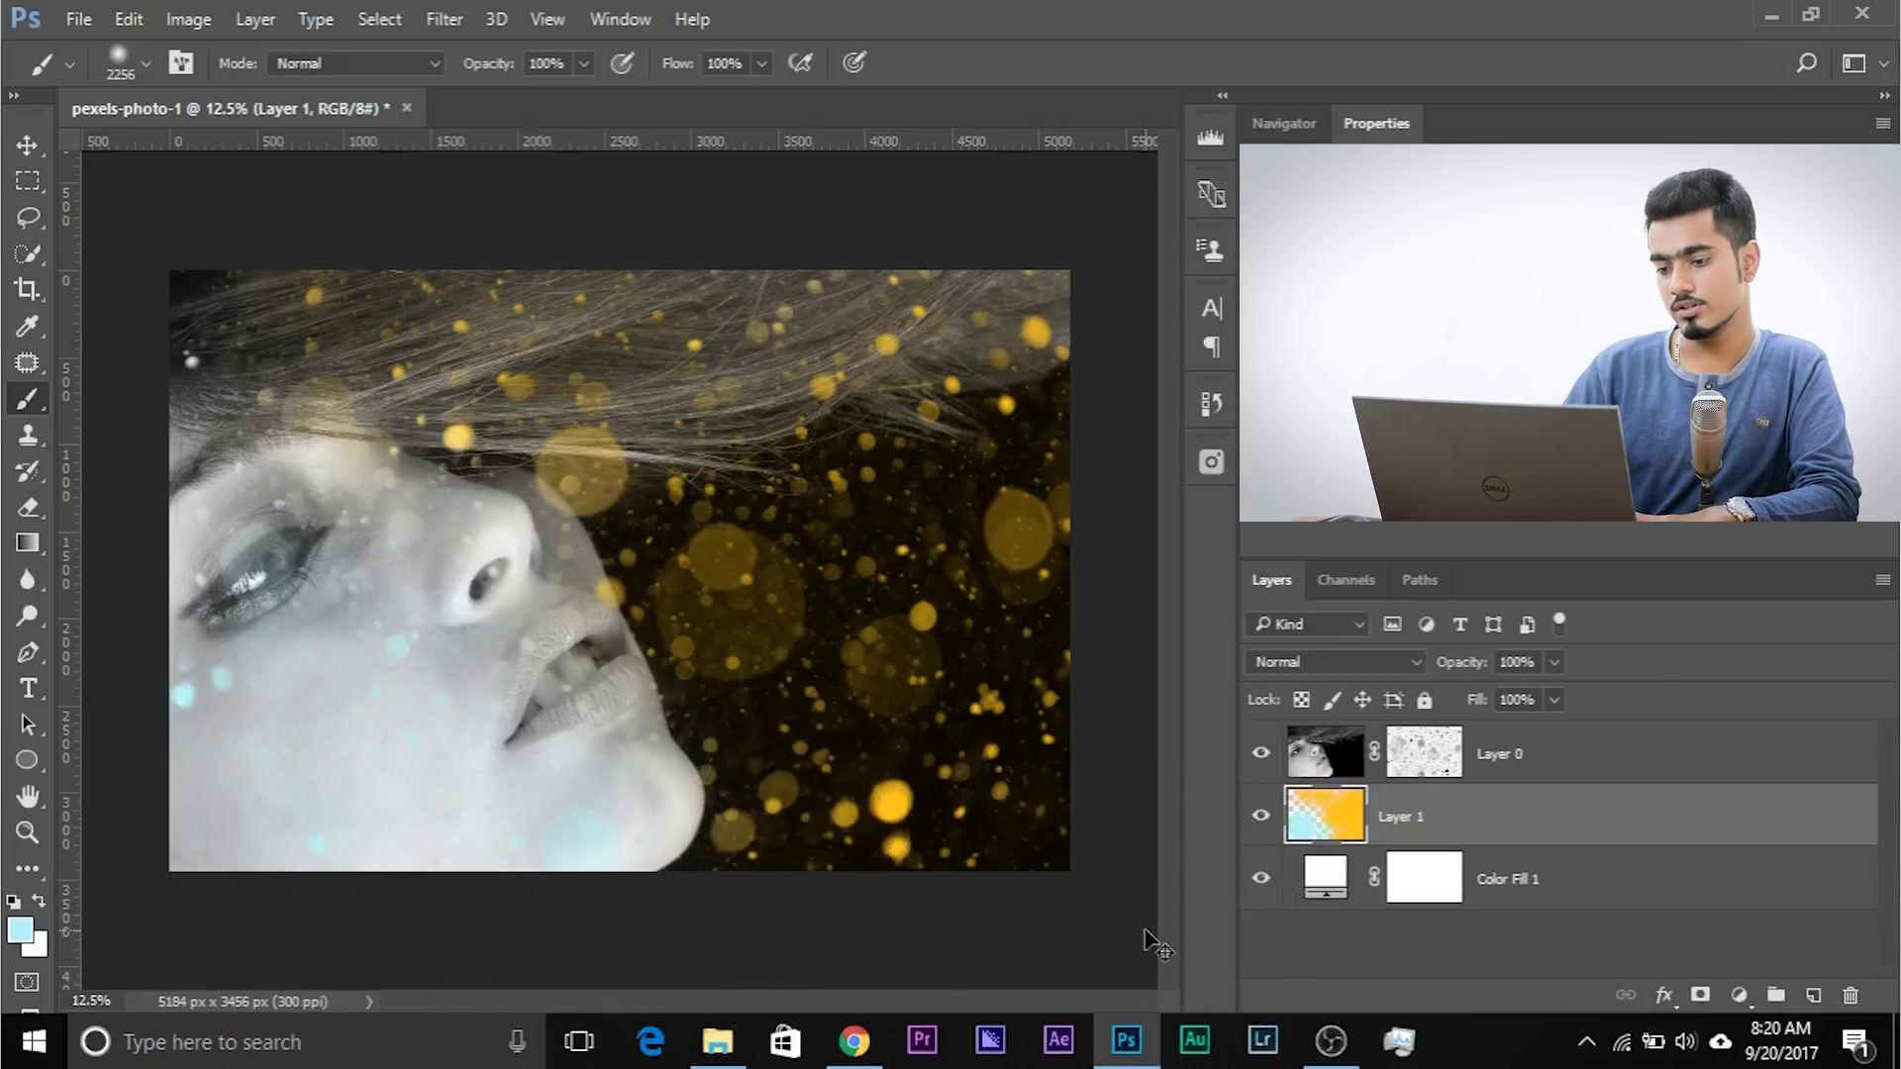
pyautogui.hotkey('ctrl', '-')
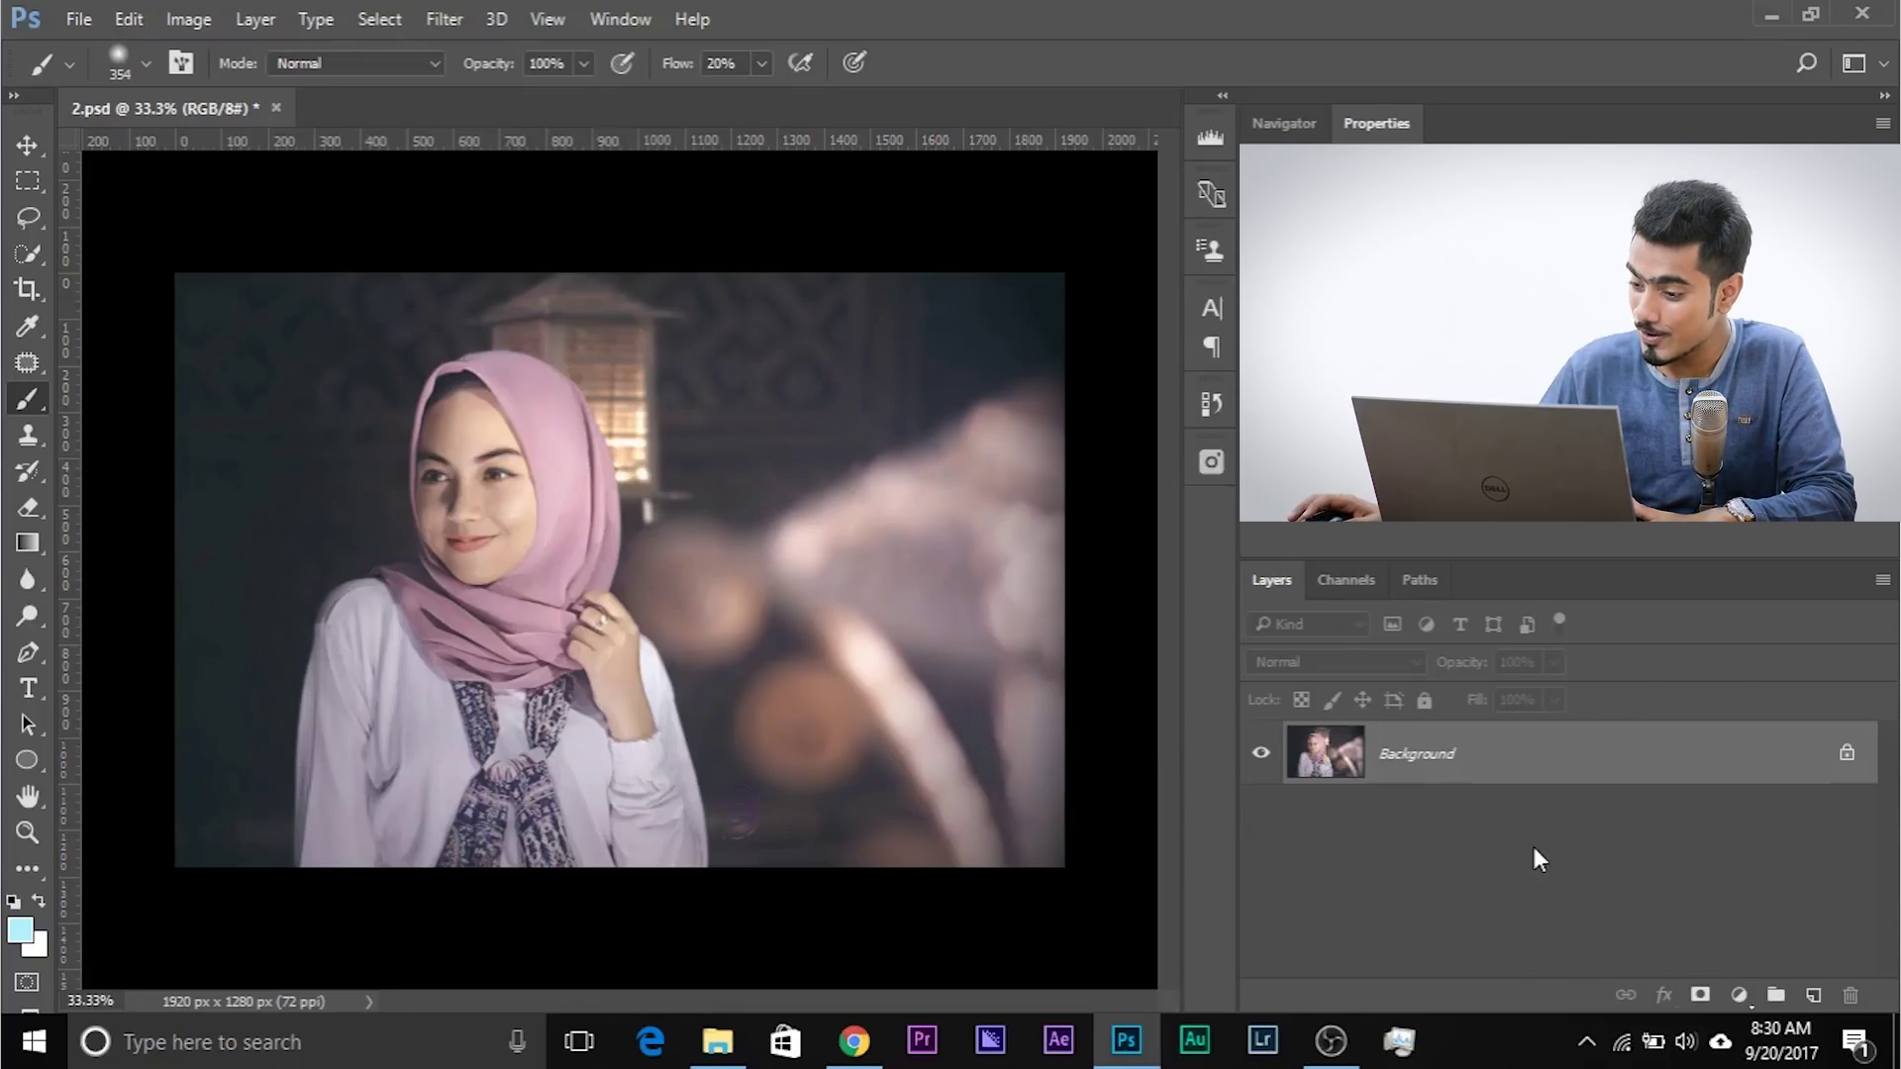
# Unlock the Background and place pexels-photo-57565 in 2.psd, scaled to cover the canvas.
pyautogui.click(1847, 756)
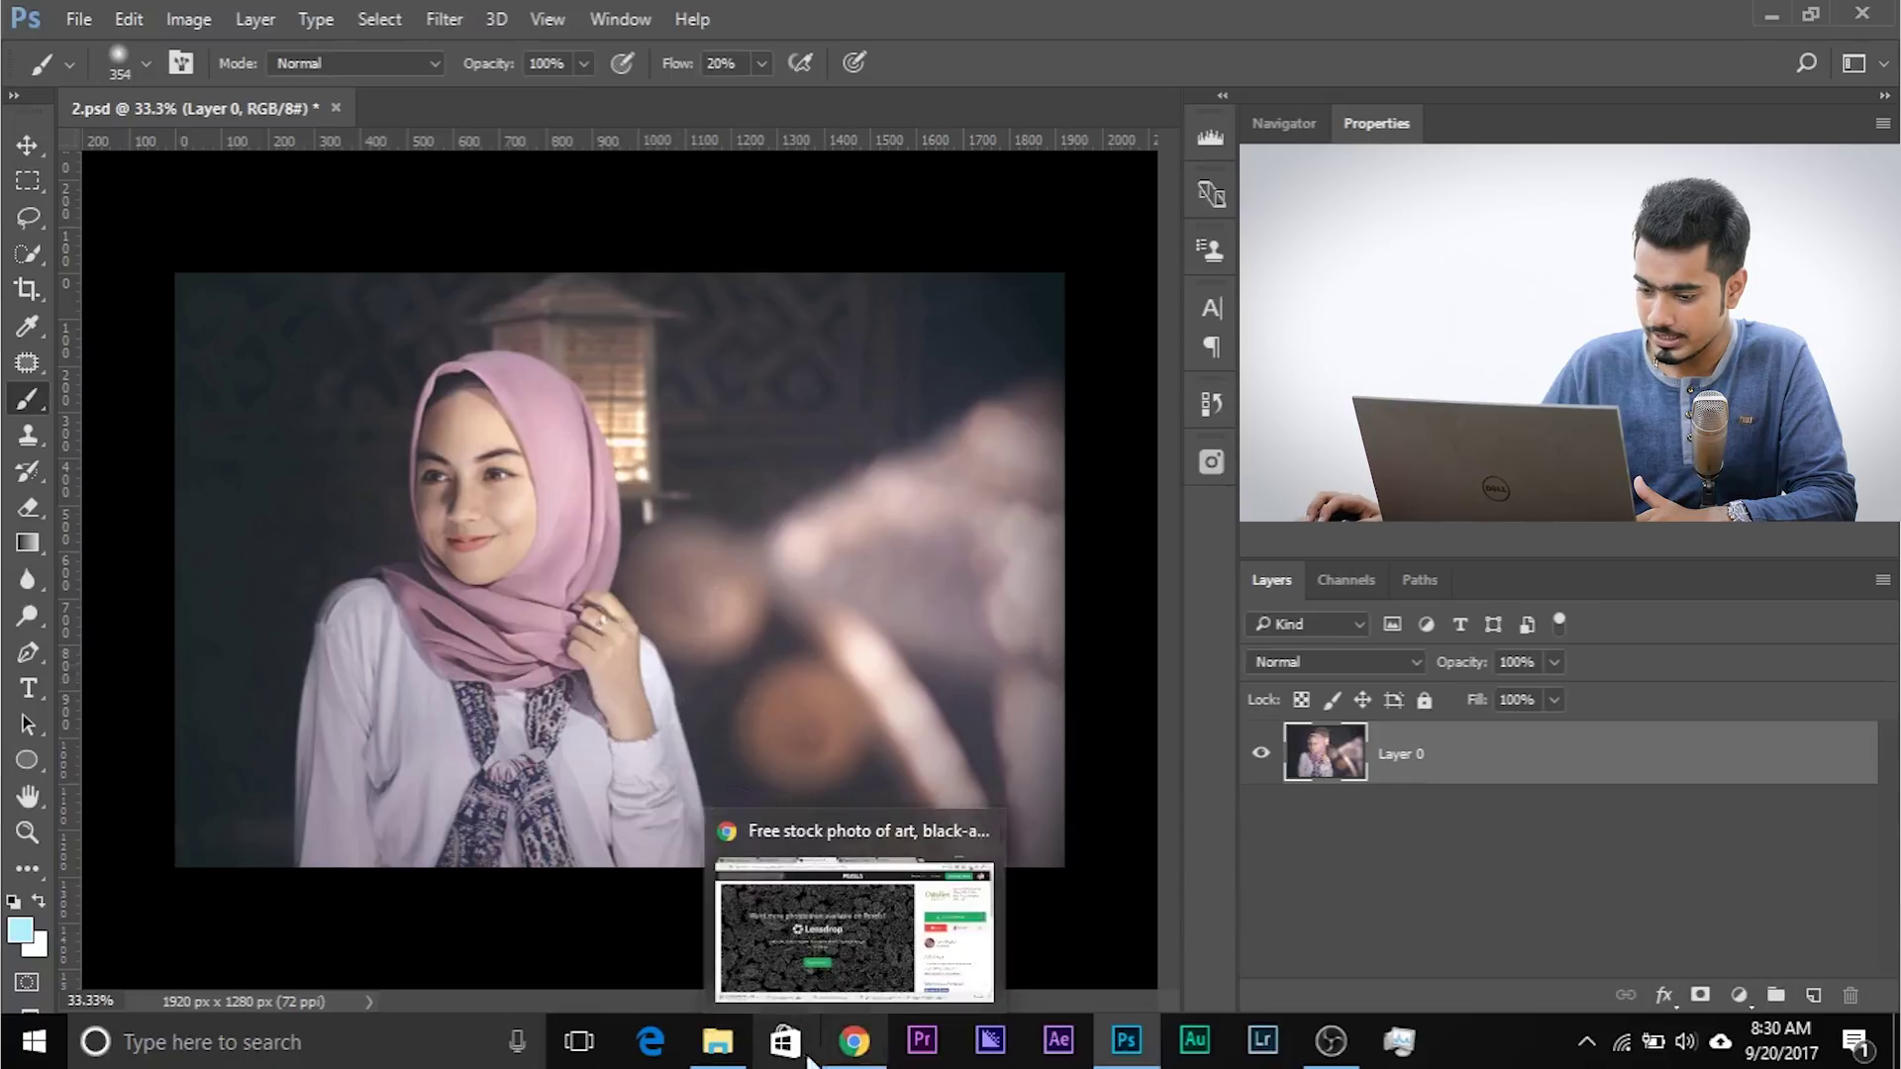
pyautogui.click(744, 1059)
pyautogui.moveTo(1208, 426); pyautogui.dragTo(737, 814)
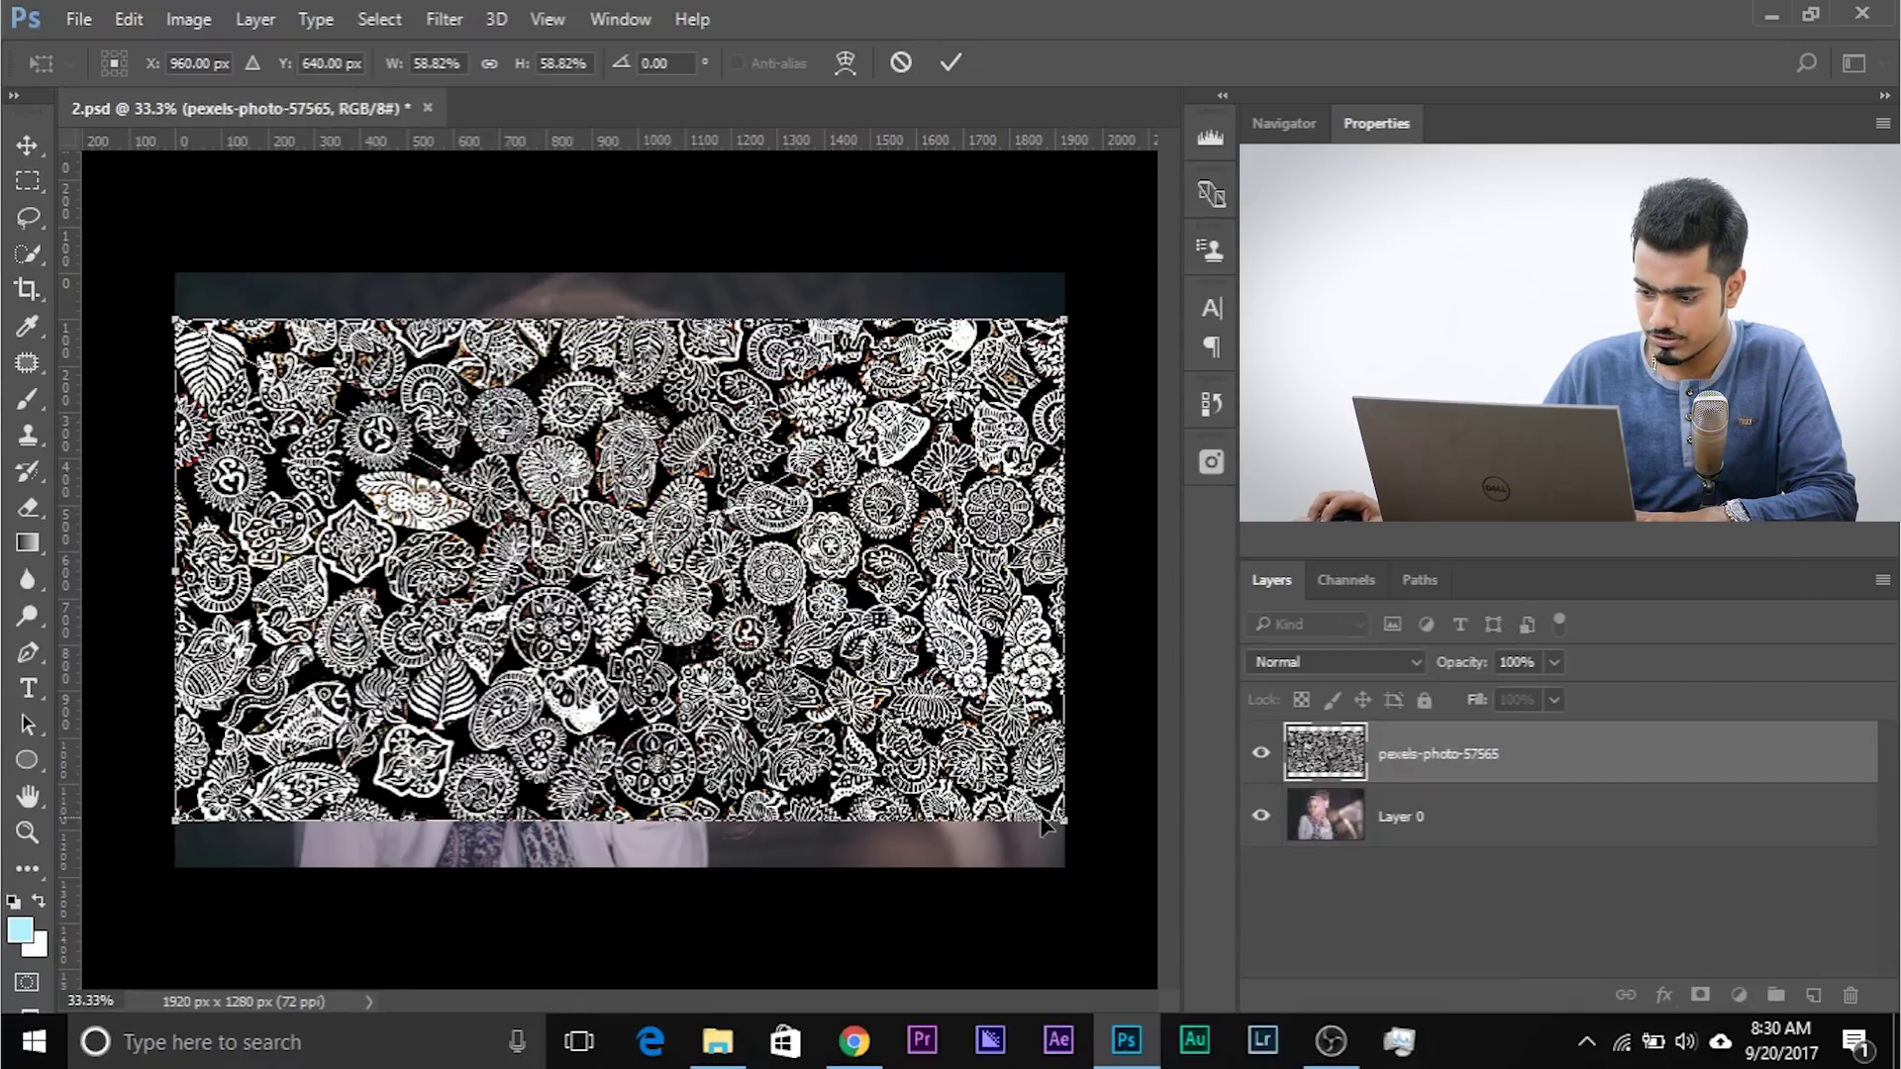
pyautogui.moveTo(1107, 849); pyautogui.dragTo(1118, 869)
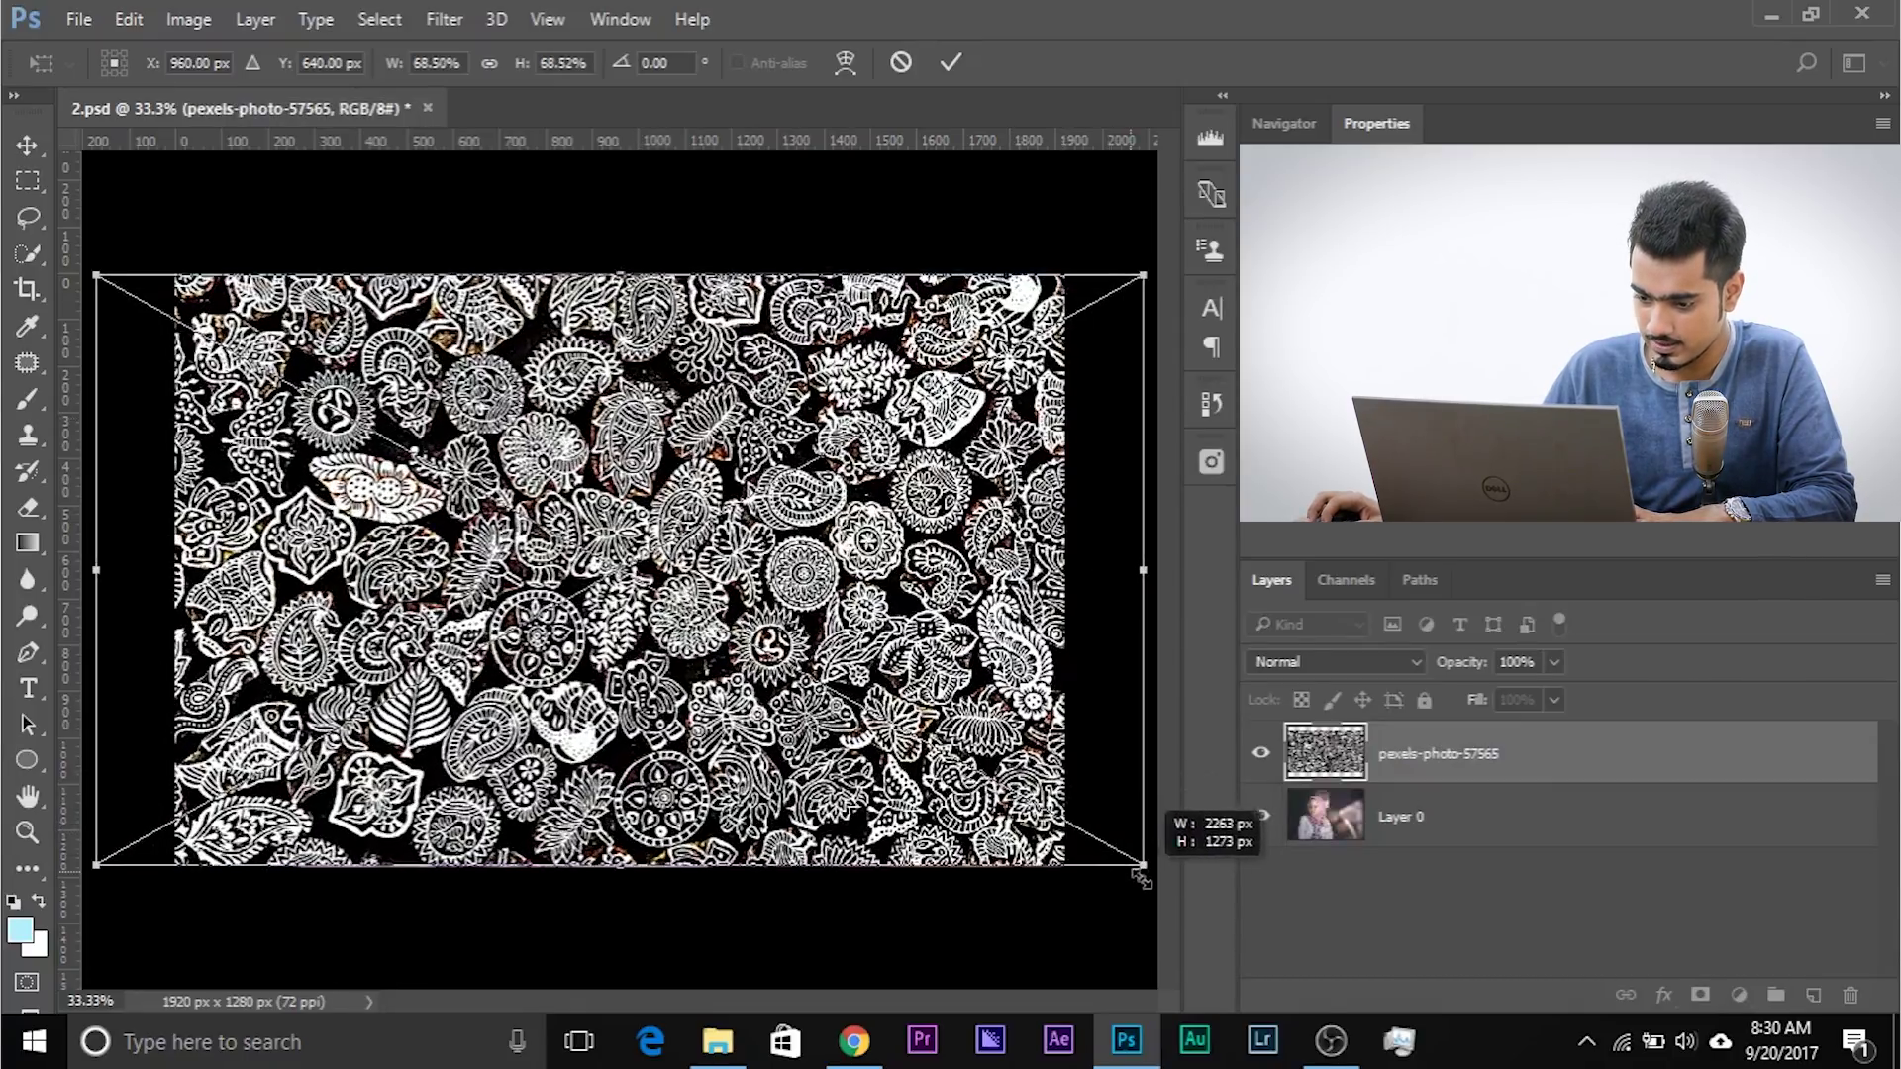
pyautogui.moveTo(1030, 705); pyautogui.dragTo(981, 704)
pyautogui.press('Return')
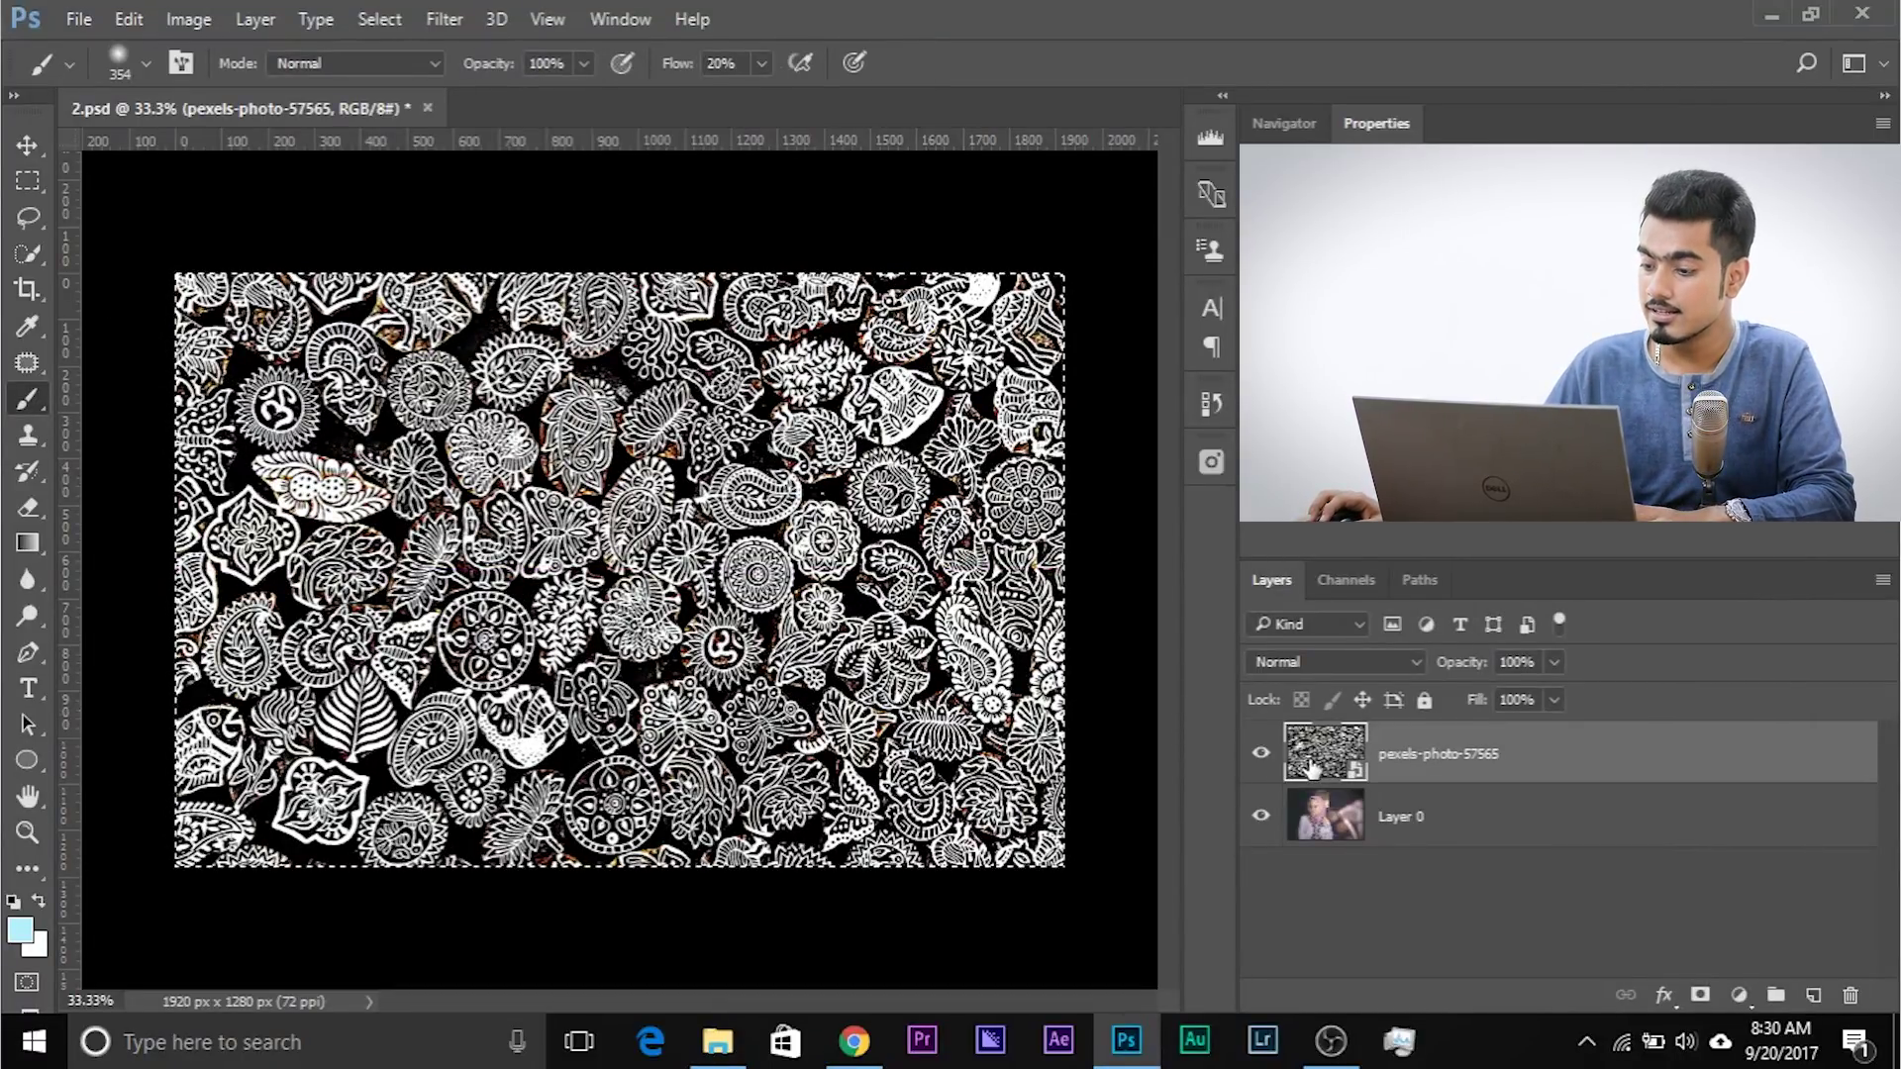
# Hide the pattern layer, add a mask to Layer 0 and paste the floral pattern into it.
pyautogui.moveTo(1417, 772); pyautogui.dragTo(1574, 745)
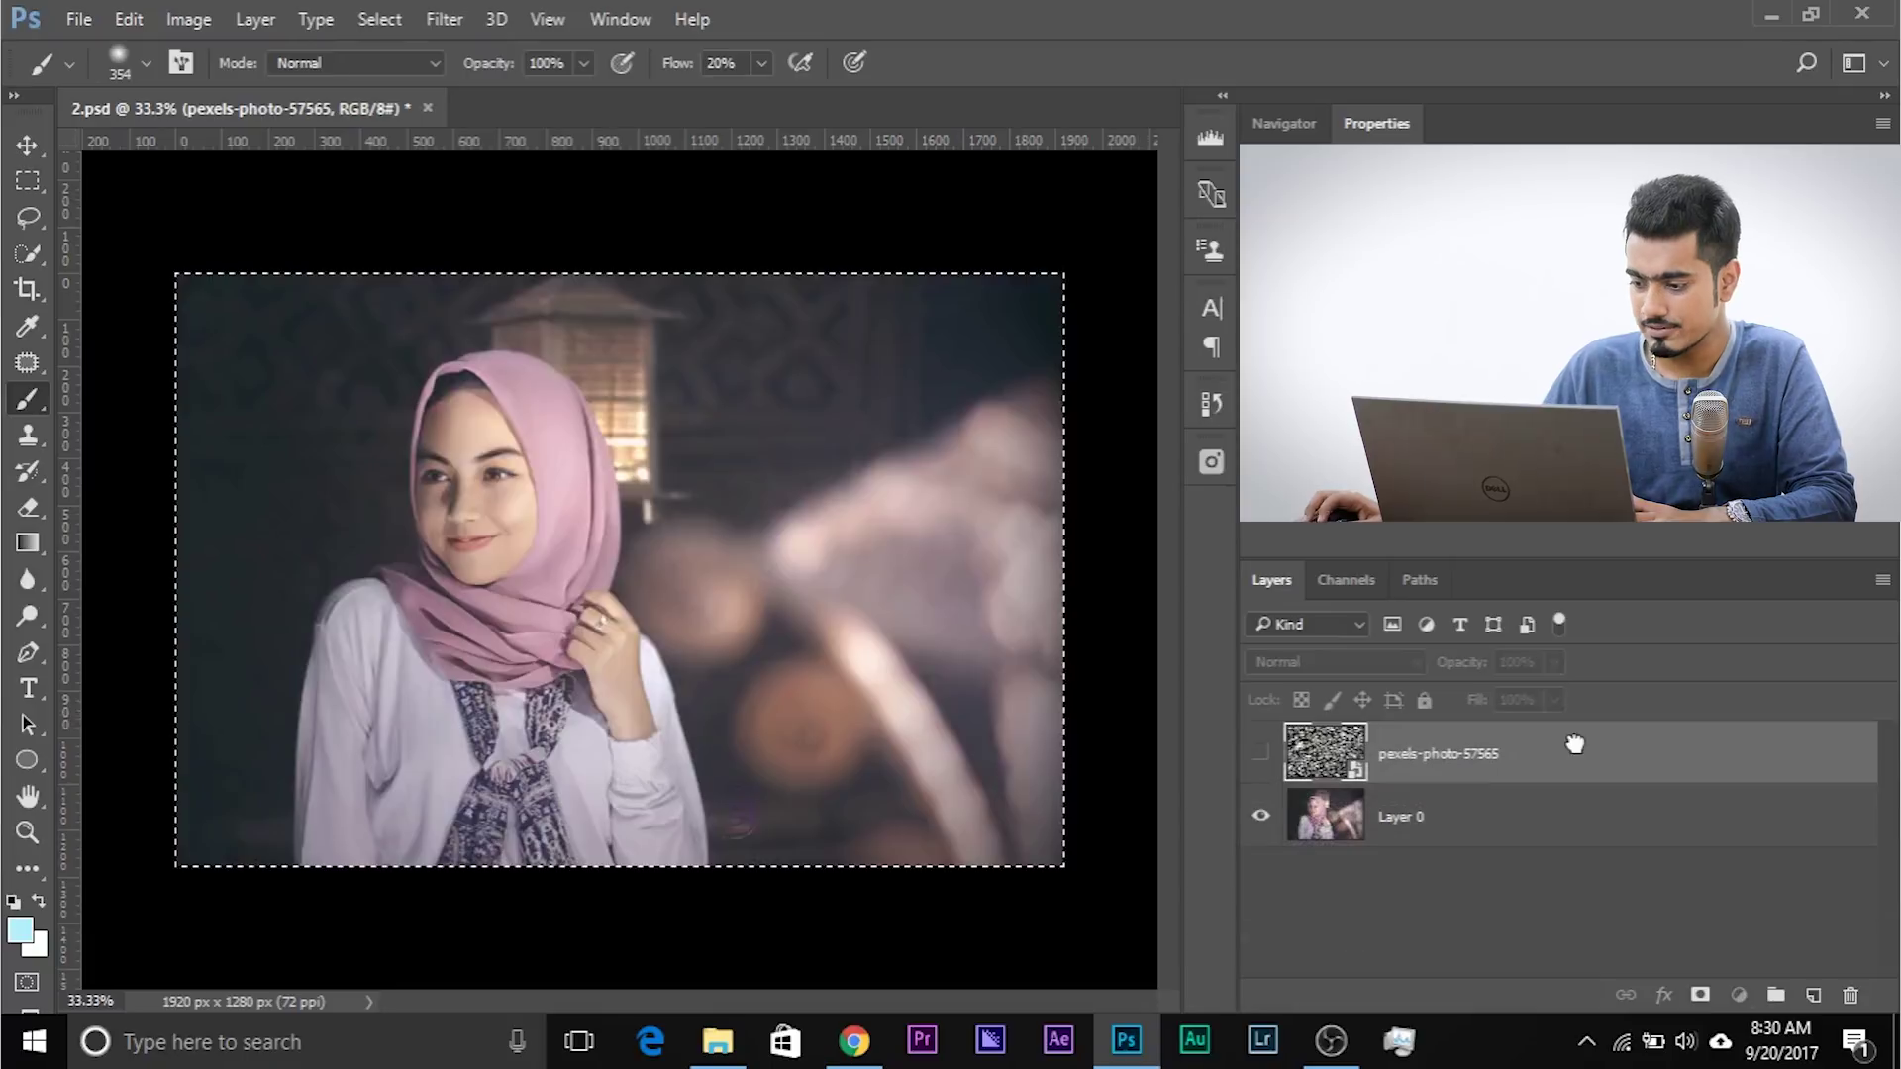
pyautogui.click(1472, 818)
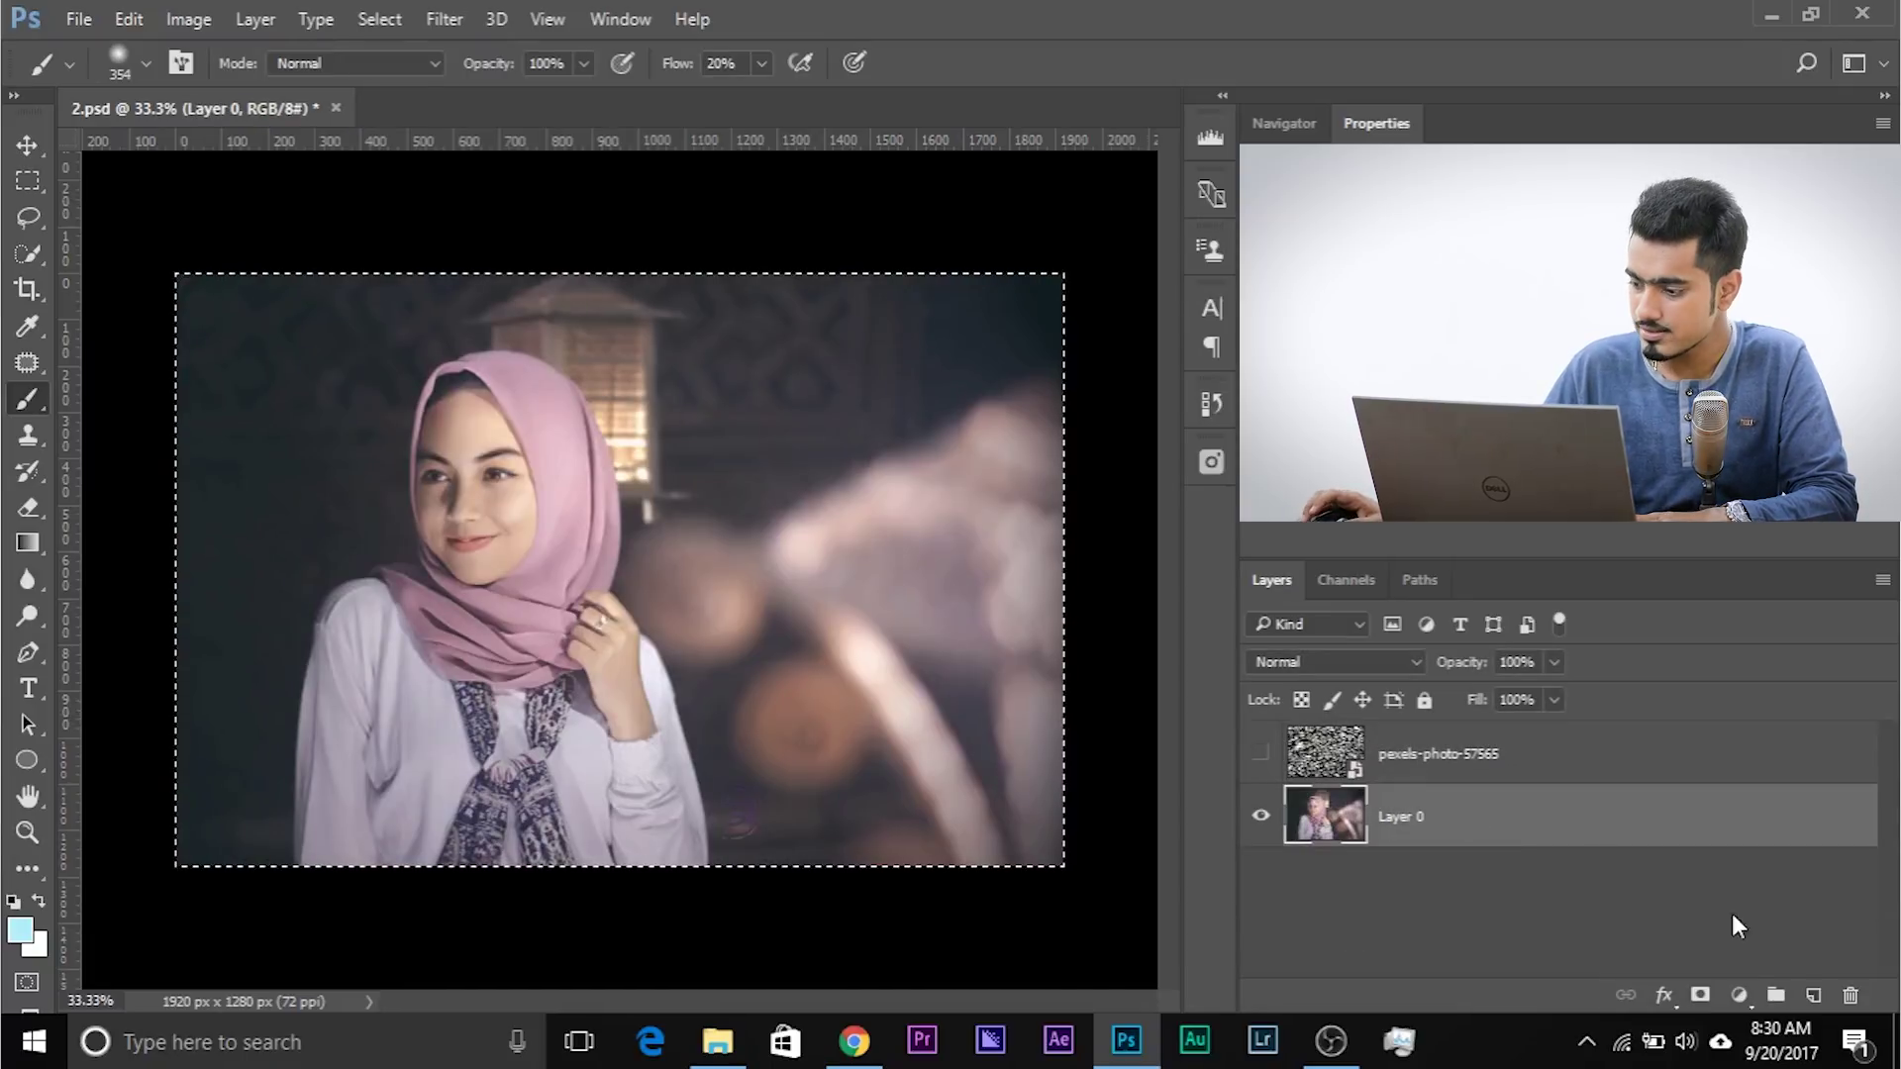
pyautogui.click(1701, 995)
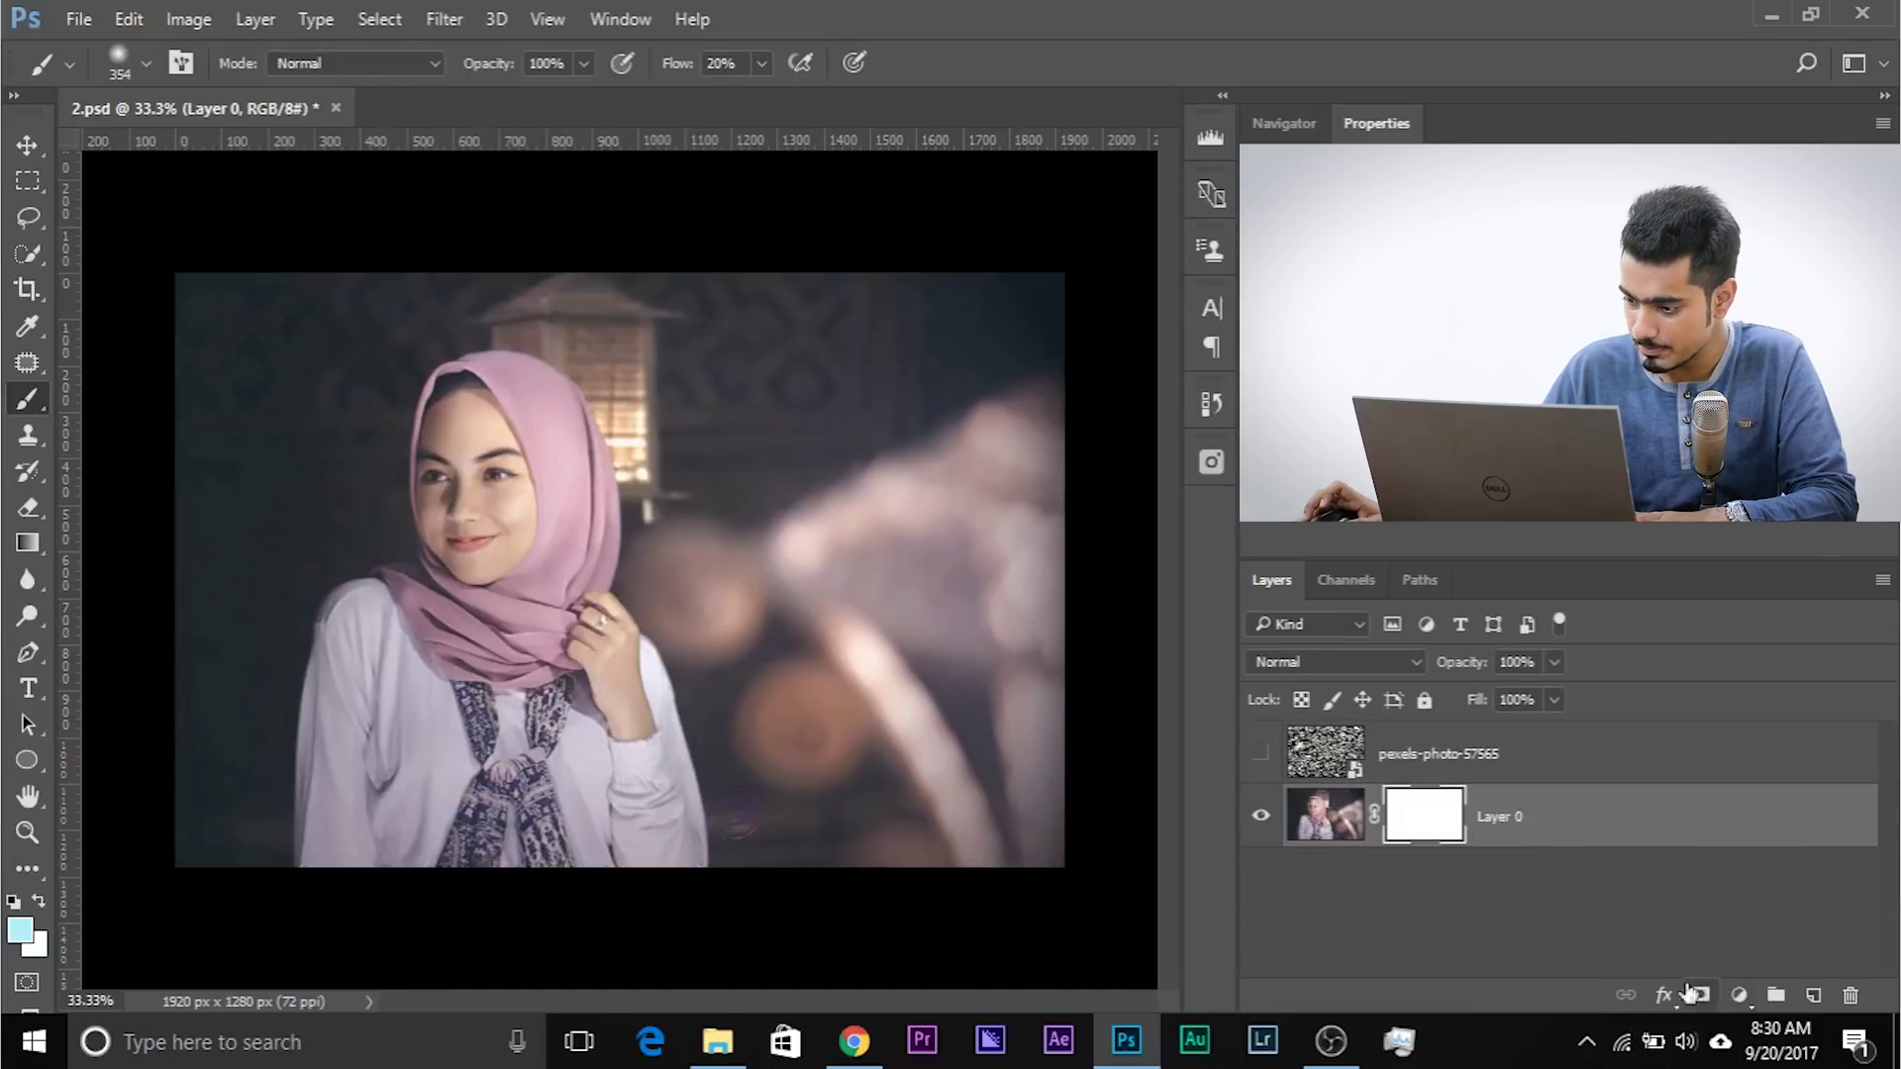
pyautogui.keyDown('alt'); pyautogui.click(1435, 832); pyautogui.keyUp('alt')
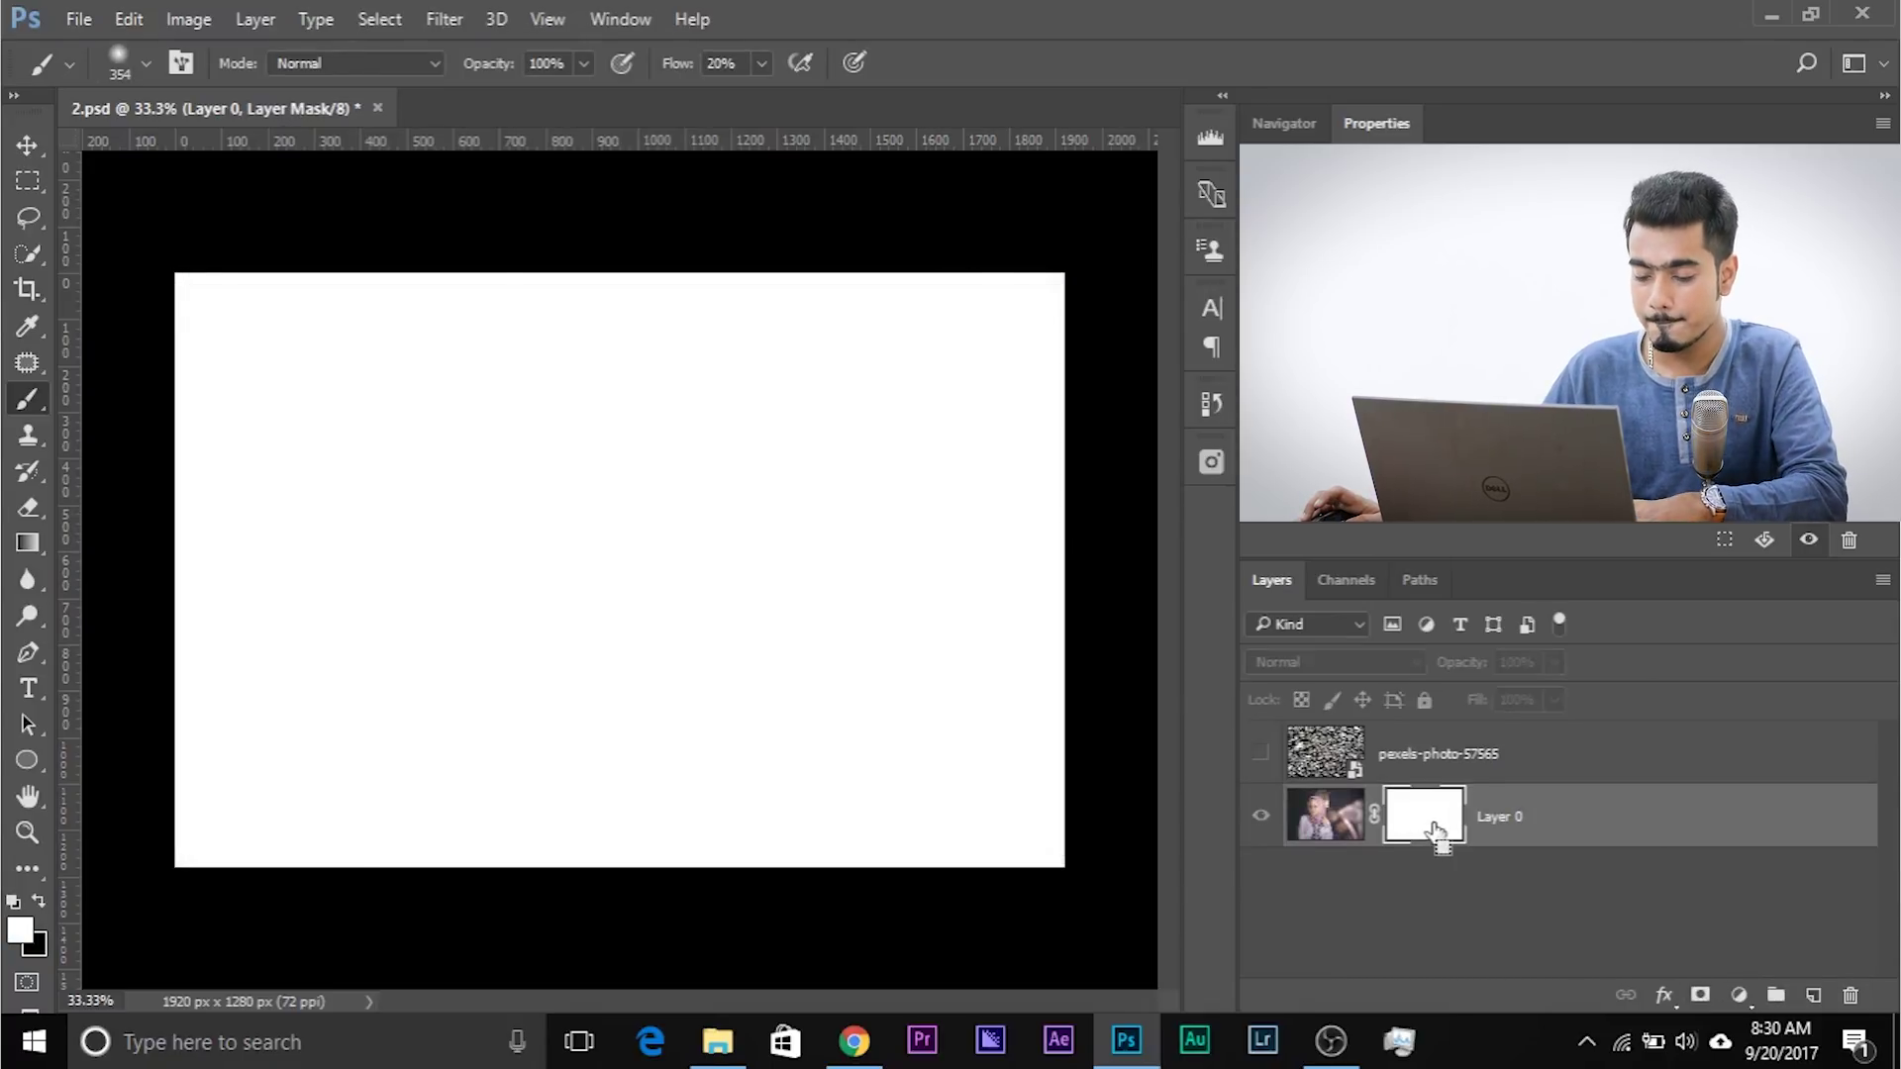
pyautogui.hotkey('ctrl', 'v')
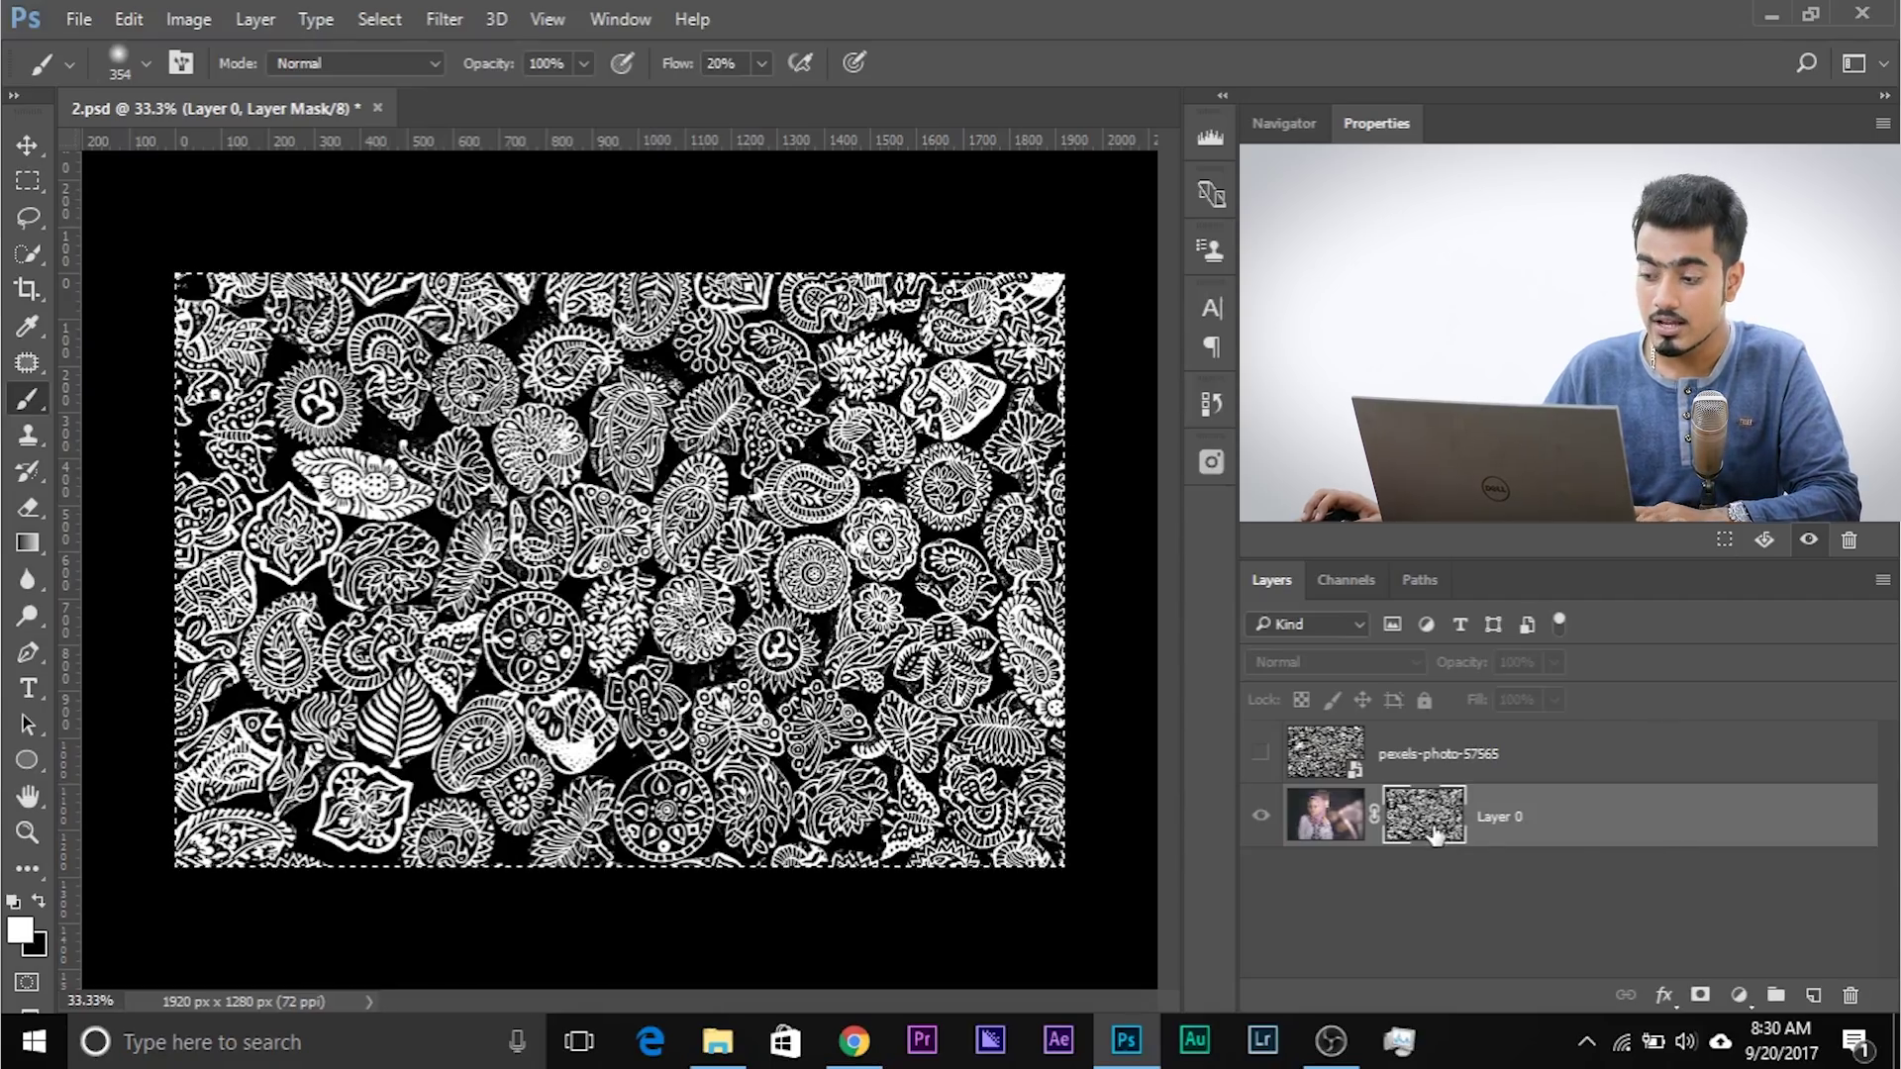
pyautogui.keyDown('alt'); pyautogui.click(1434, 834); pyautogui.keyUp('alt')
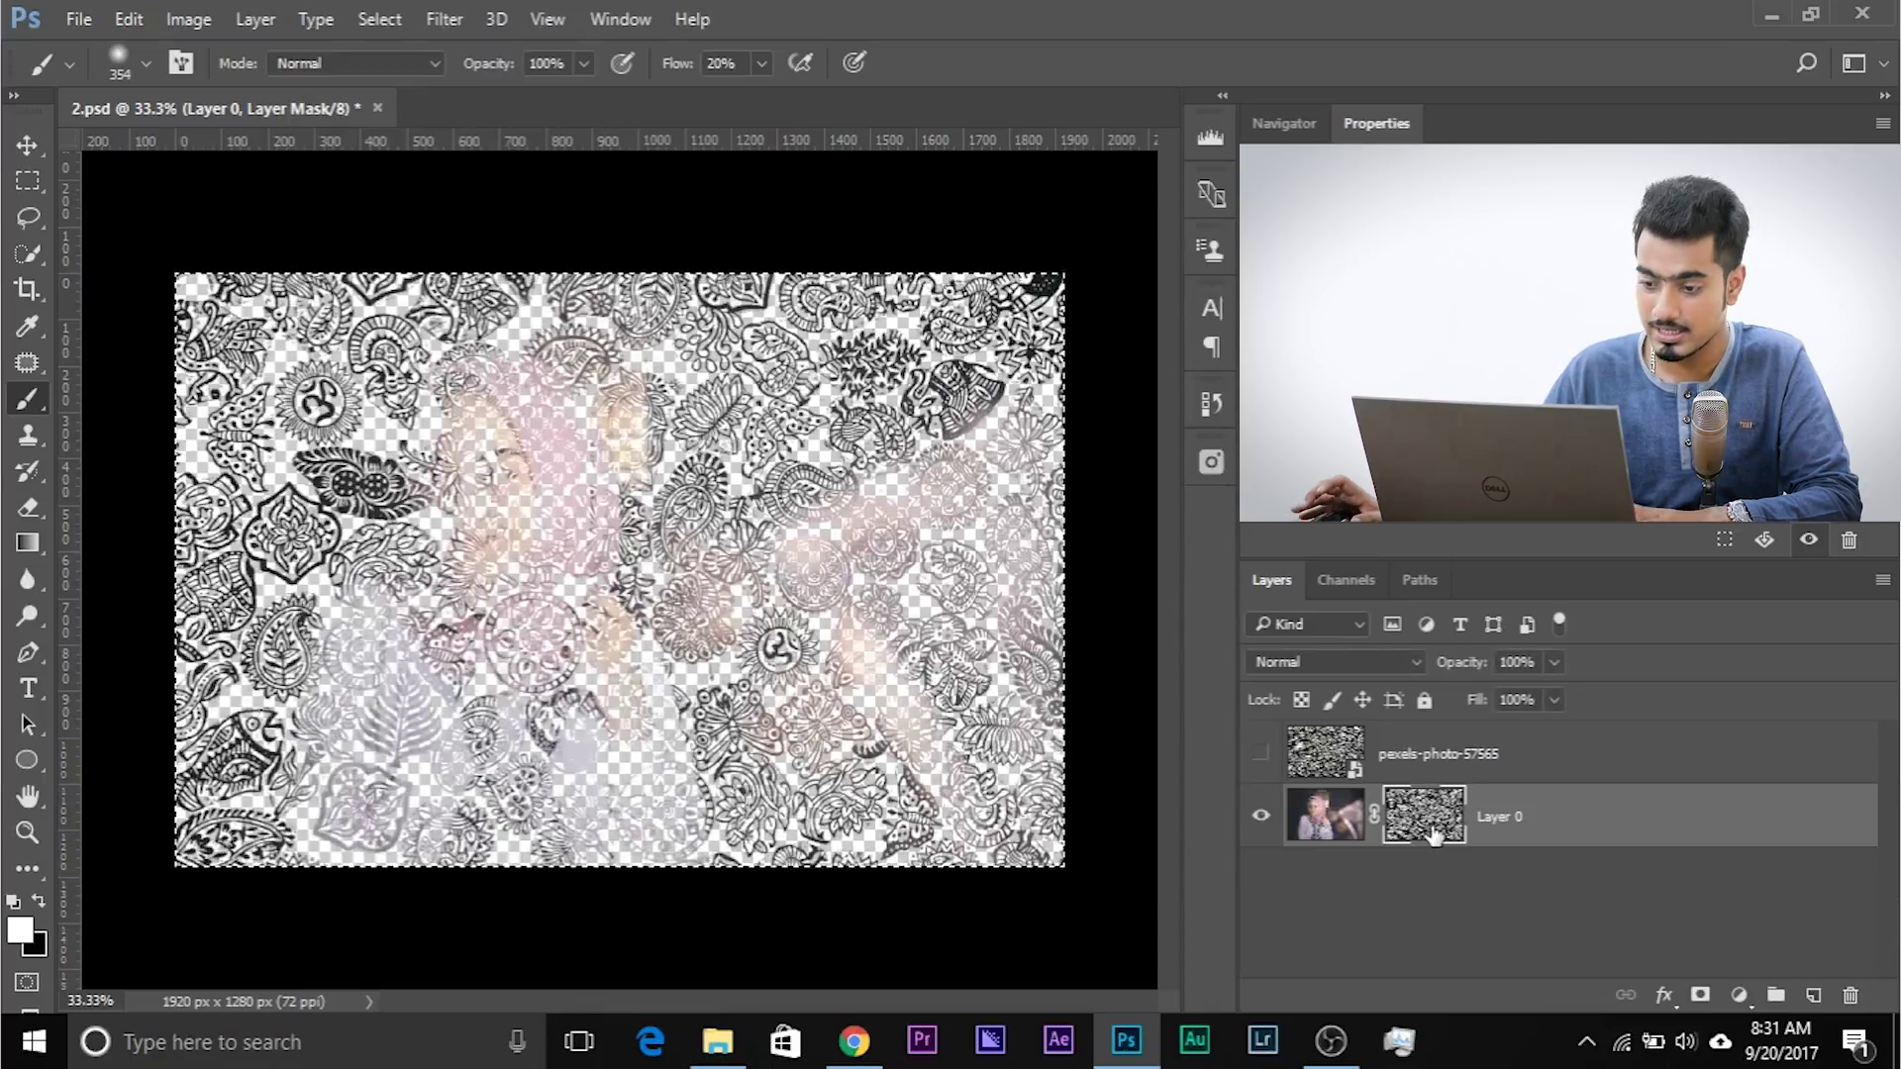
# Delete the separate pexels-photo-57565 pattern layer and invert Layer 0's pattern mask.
pyautogui.moveTo(1499, 737); pyautogui.dragTo(1849, 996)
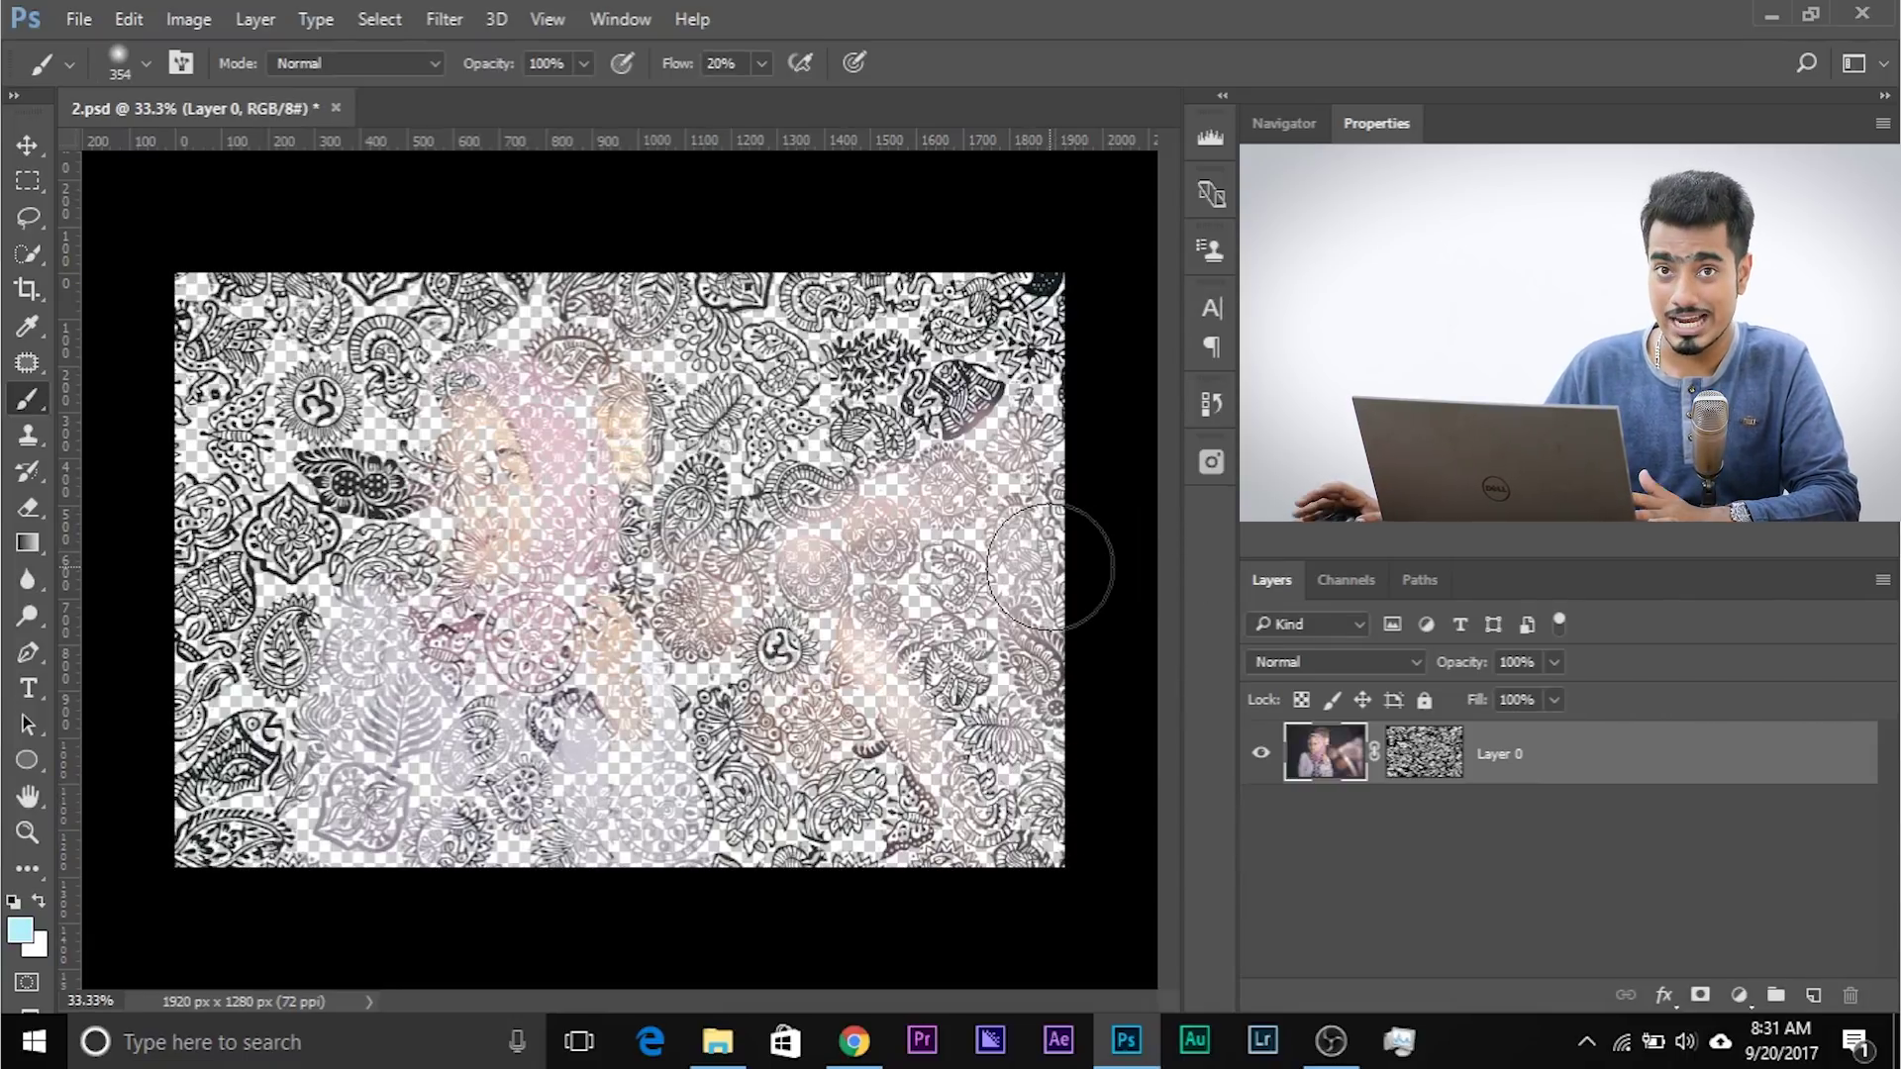
pyautogui.click(1434, 753)
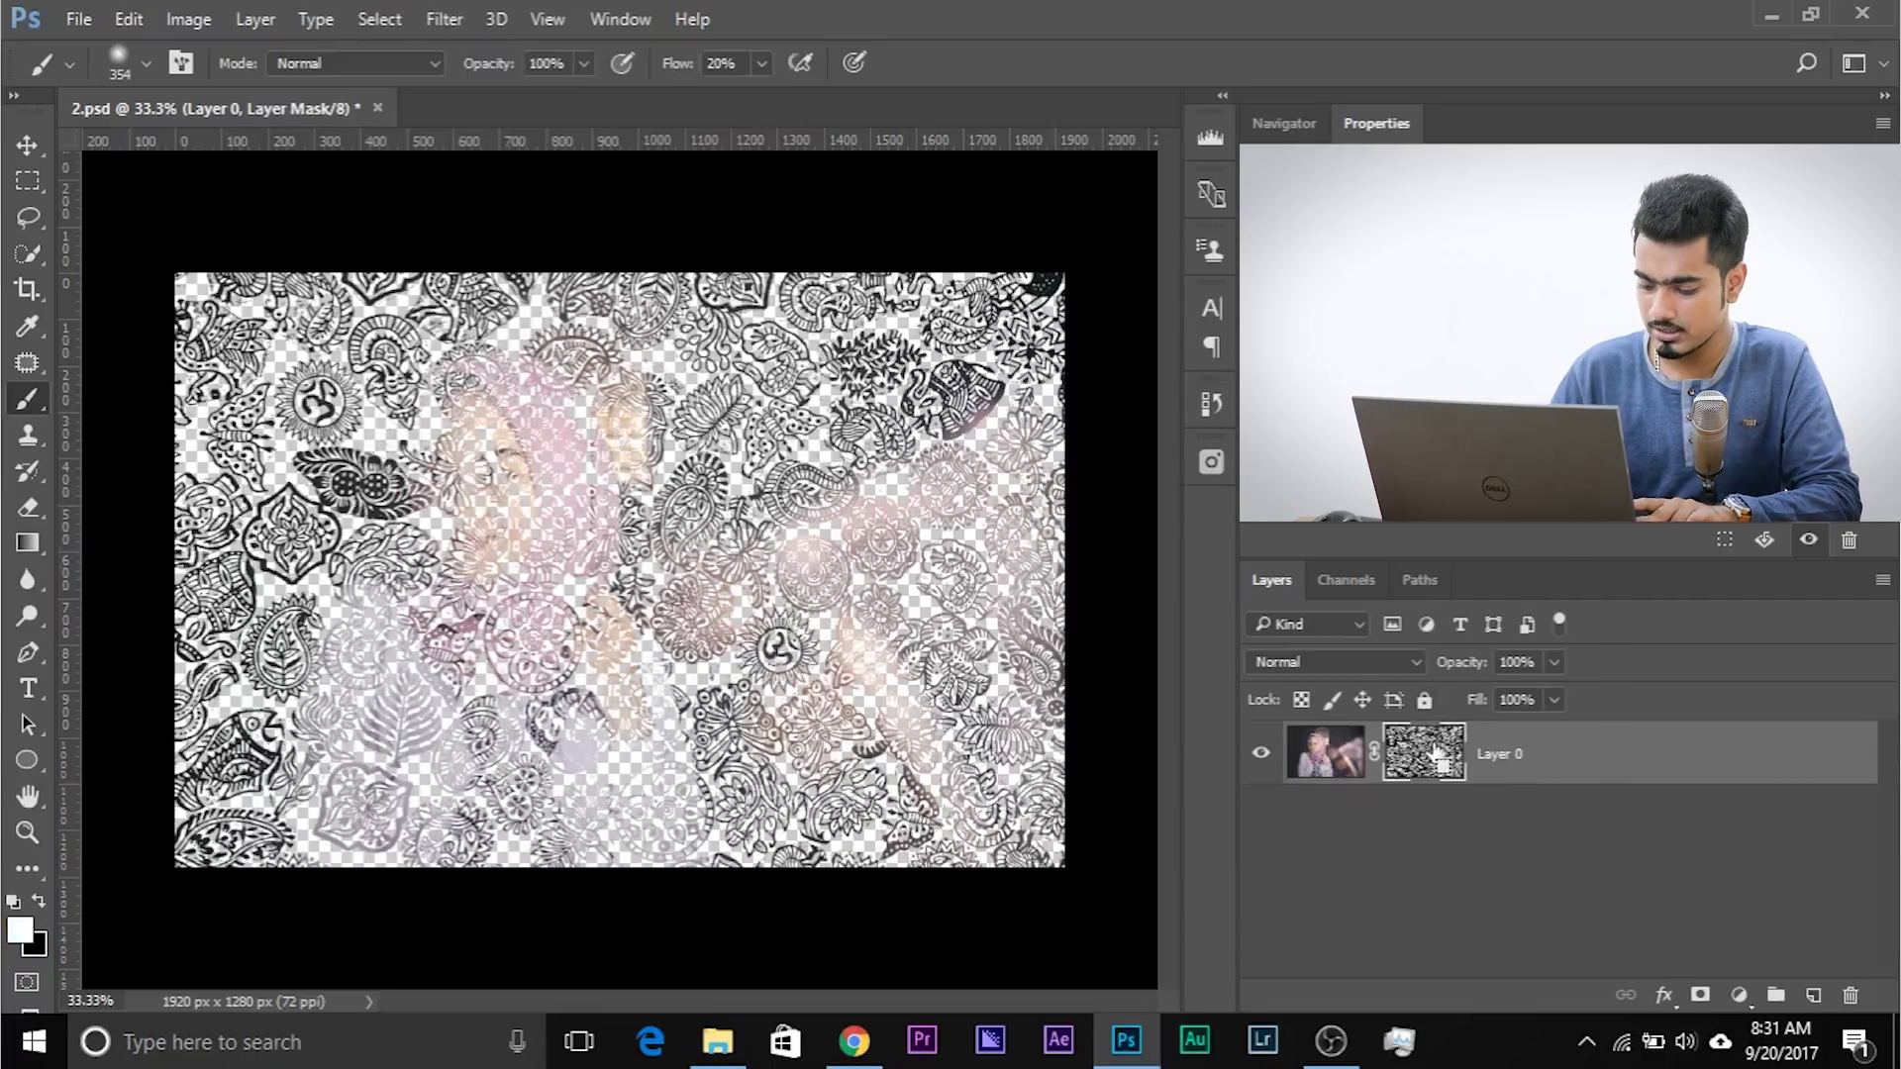
pyautogui.hotkey('ctrl', 'i')
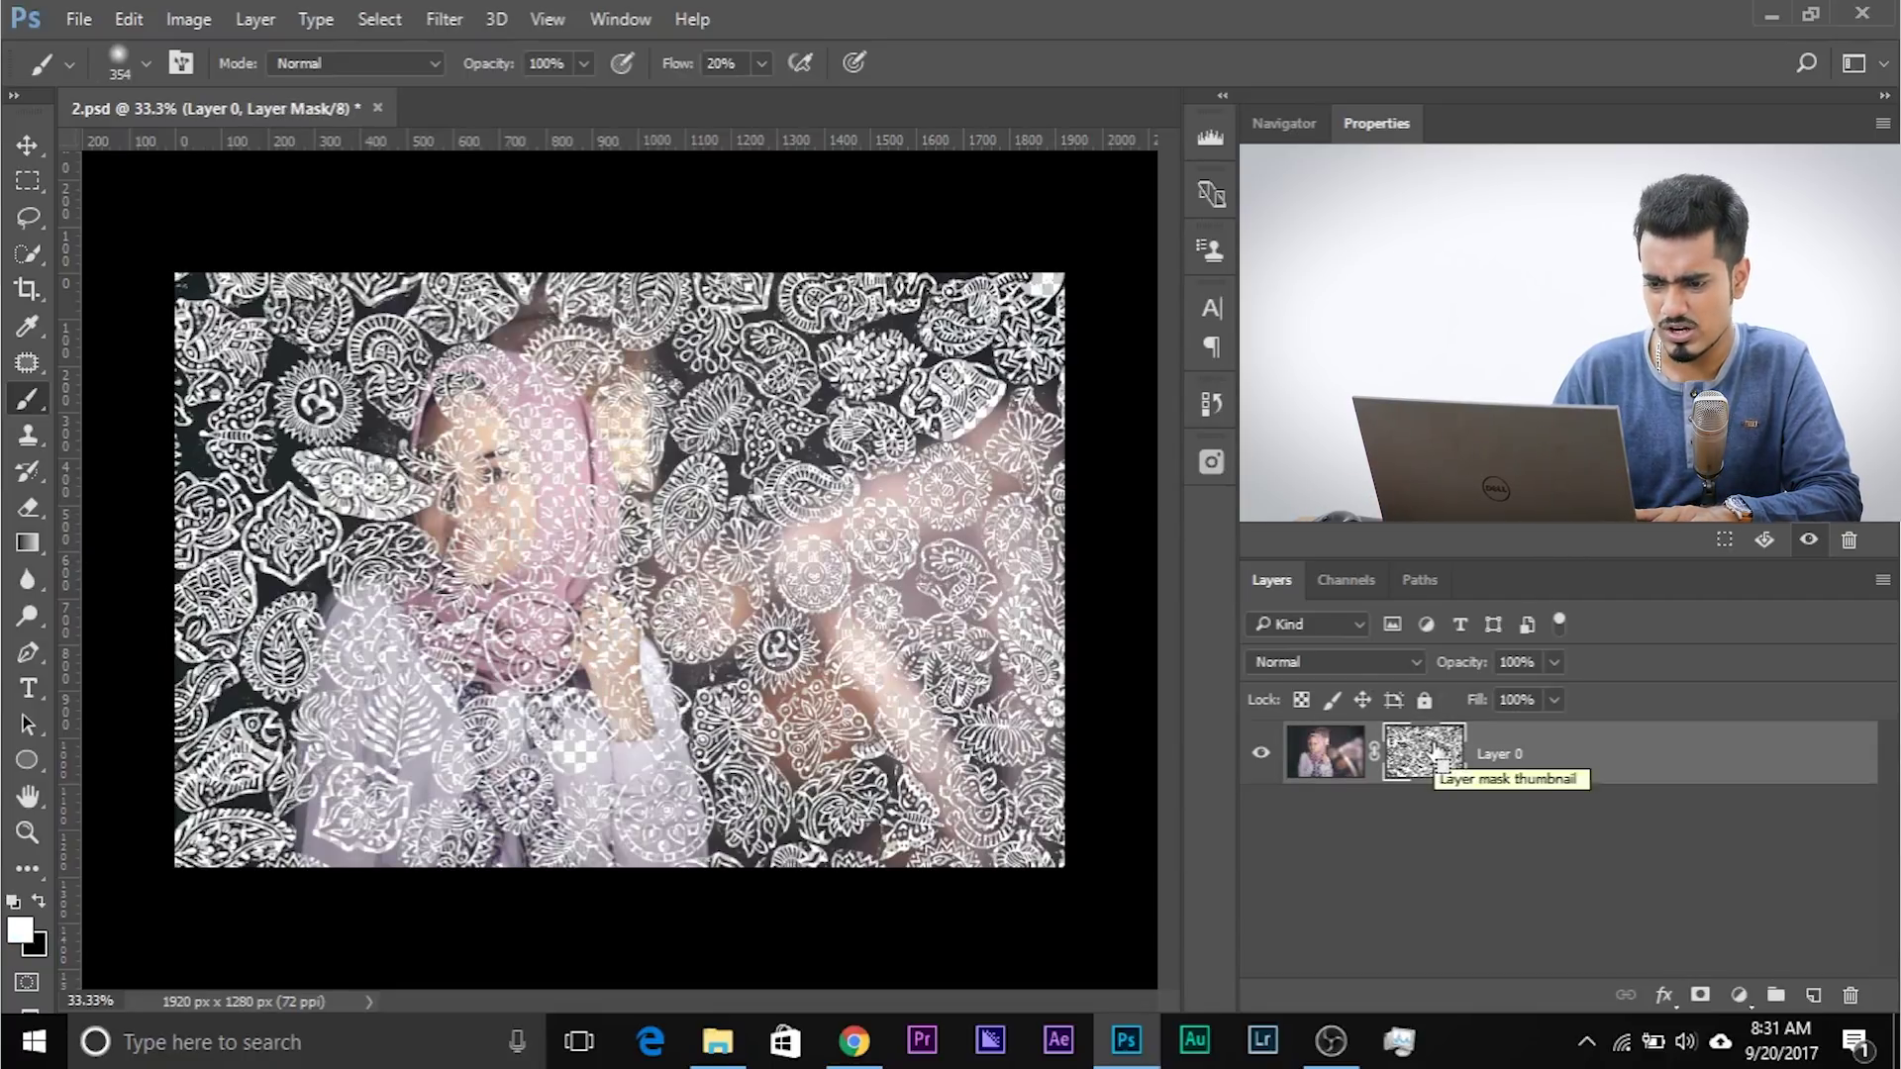
pyautogui.hotkey('ctrl', 'i')
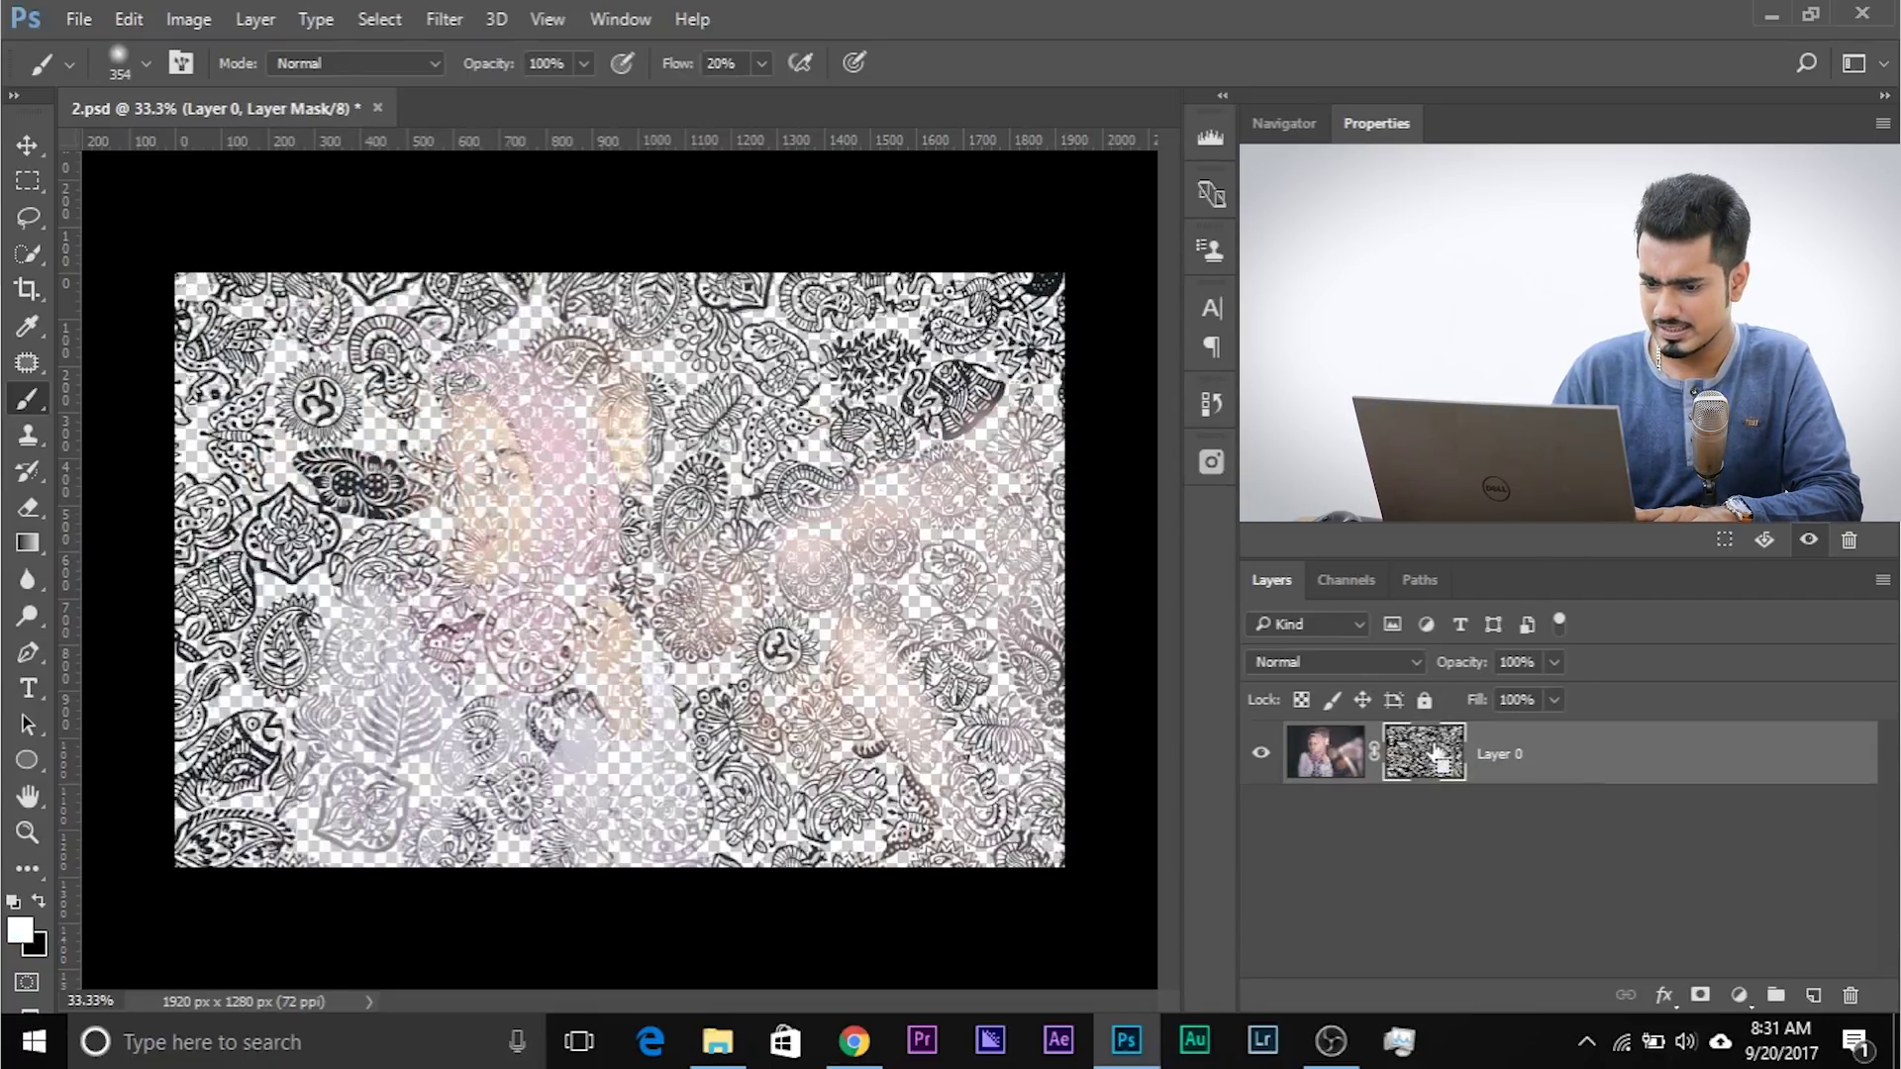
pyautogui.hotkey('ctrl', 'i')
pyautogui.hotkey('ctrl', 'i')
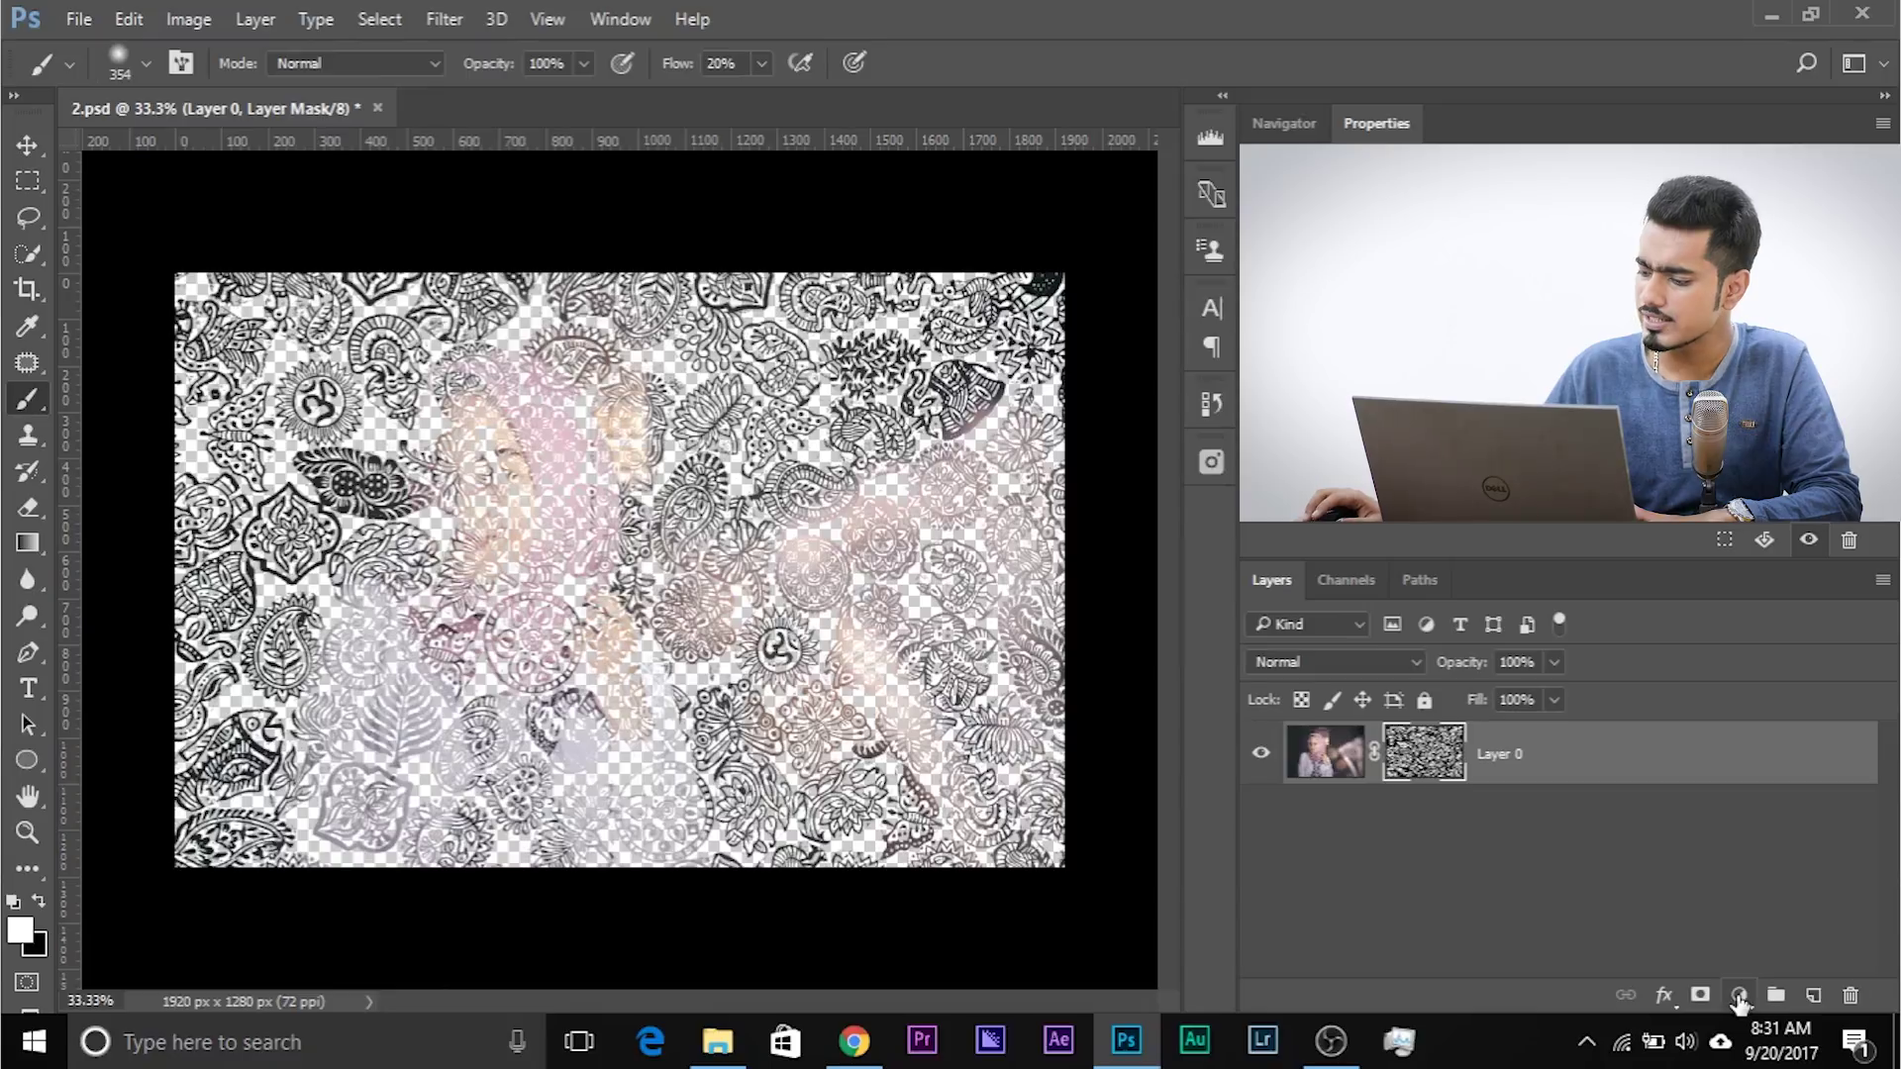
# Add a white Solid Color fill layer and place Color Fill 1 below Layer 0.
pyautogui.click(1739, 996)
pyautogui.click(1723, 394)
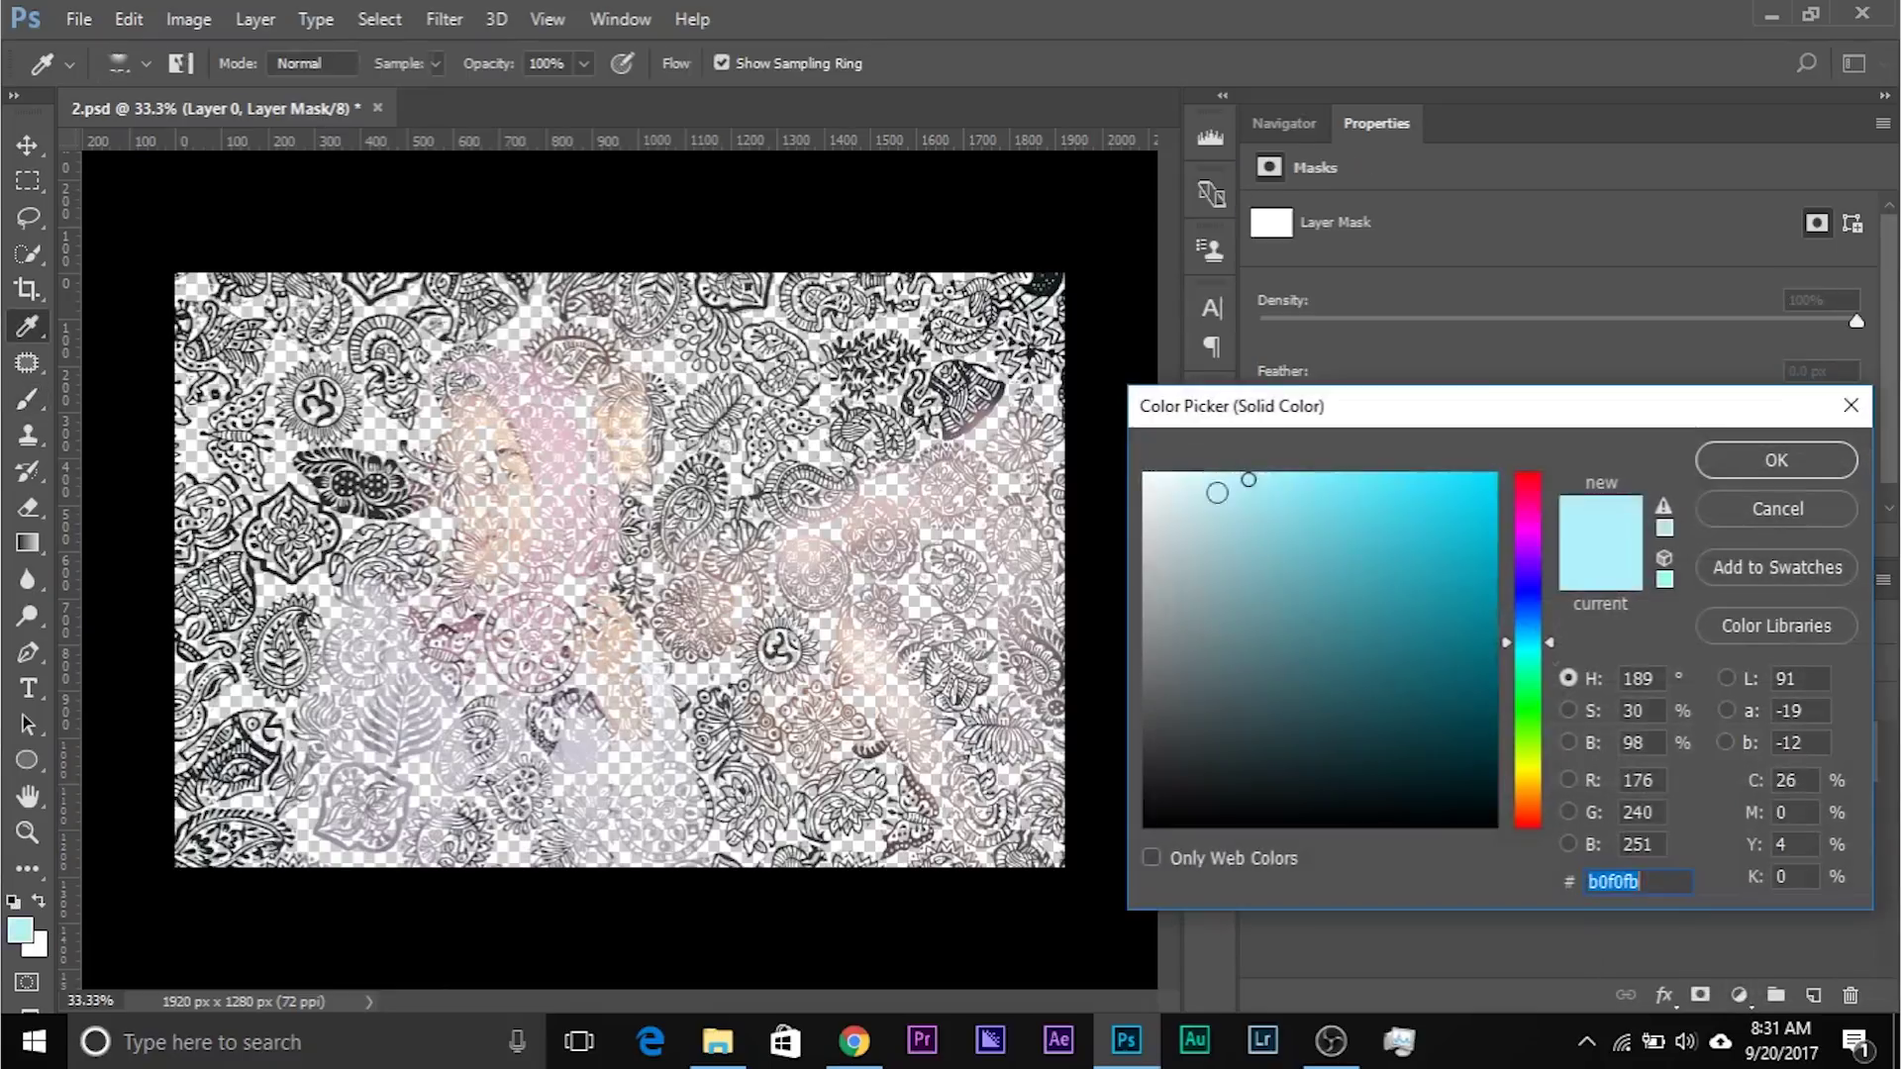
pyautogui.click(1031, 369)
pyautogui.click(1718, 461)
pyautogui.moveTo(1631, 757); pyautogui.dragTo(1659, 870)
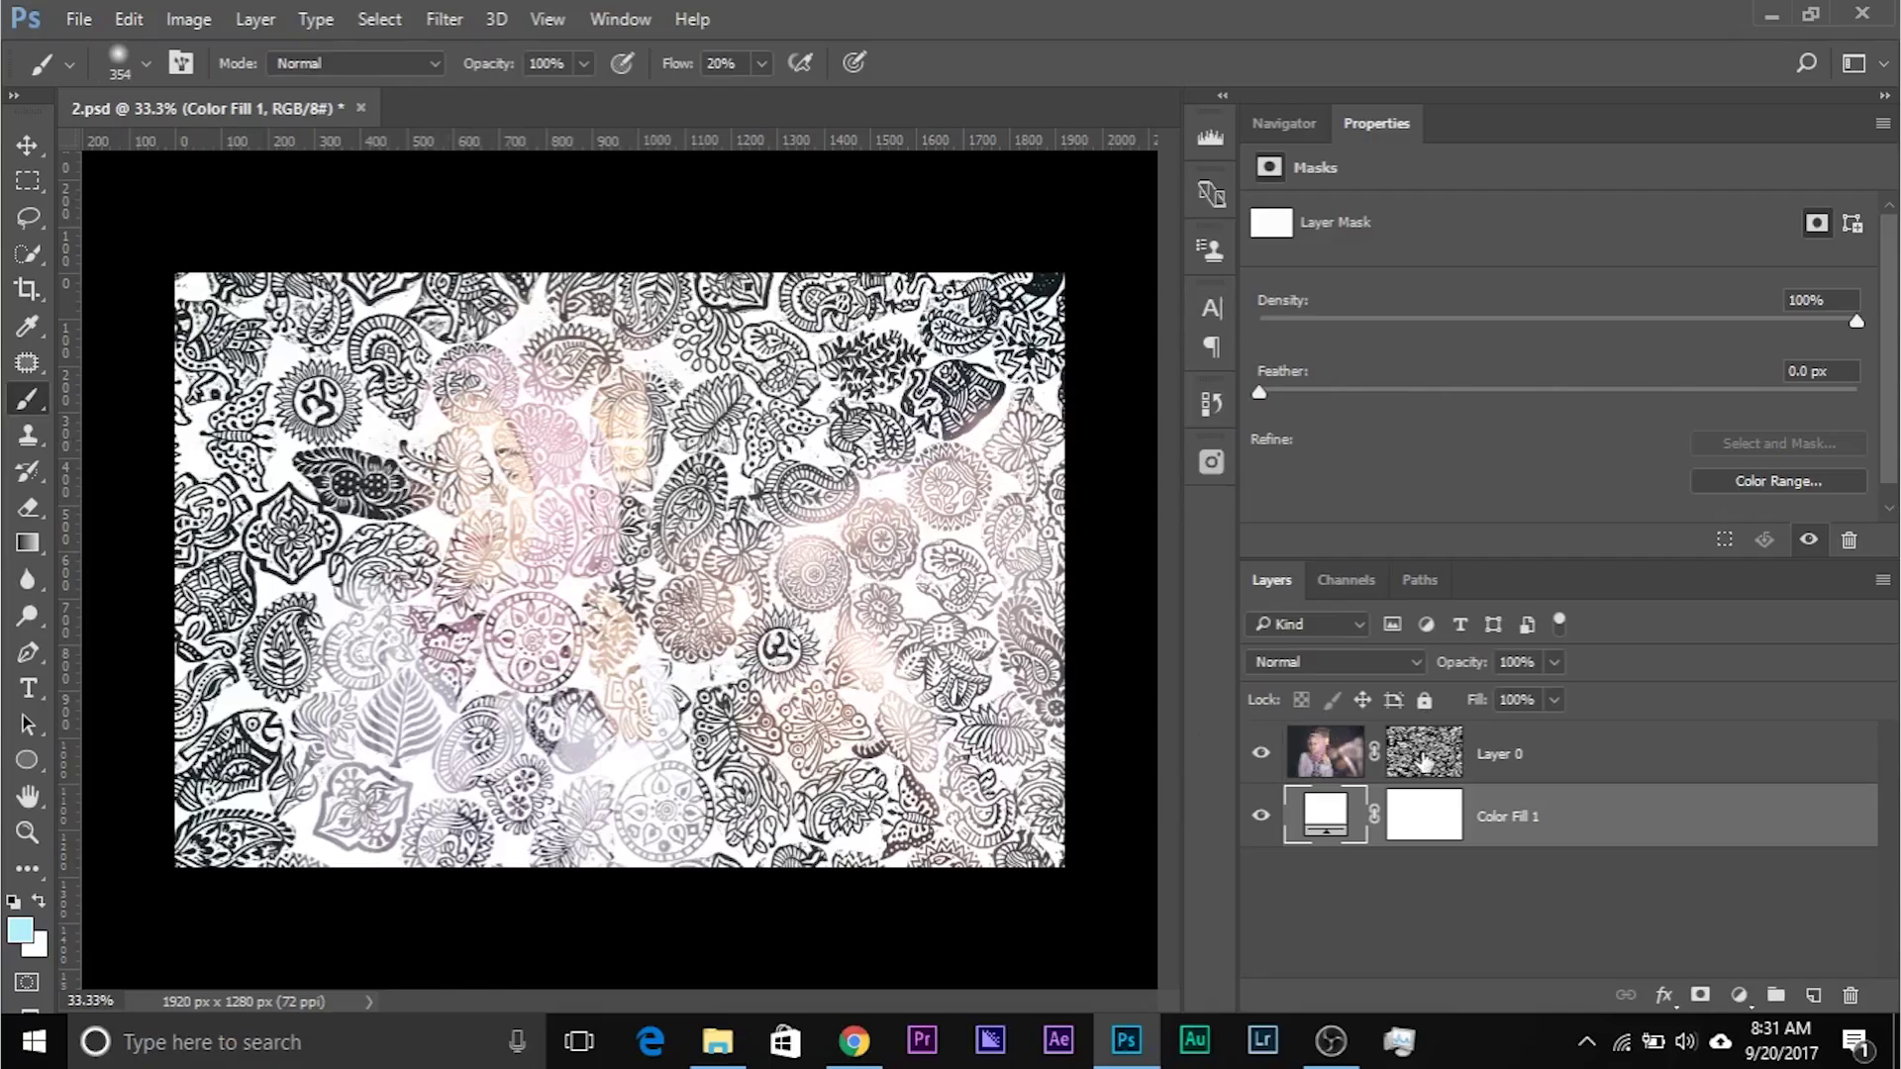
pyautogui.click(1423, 761)
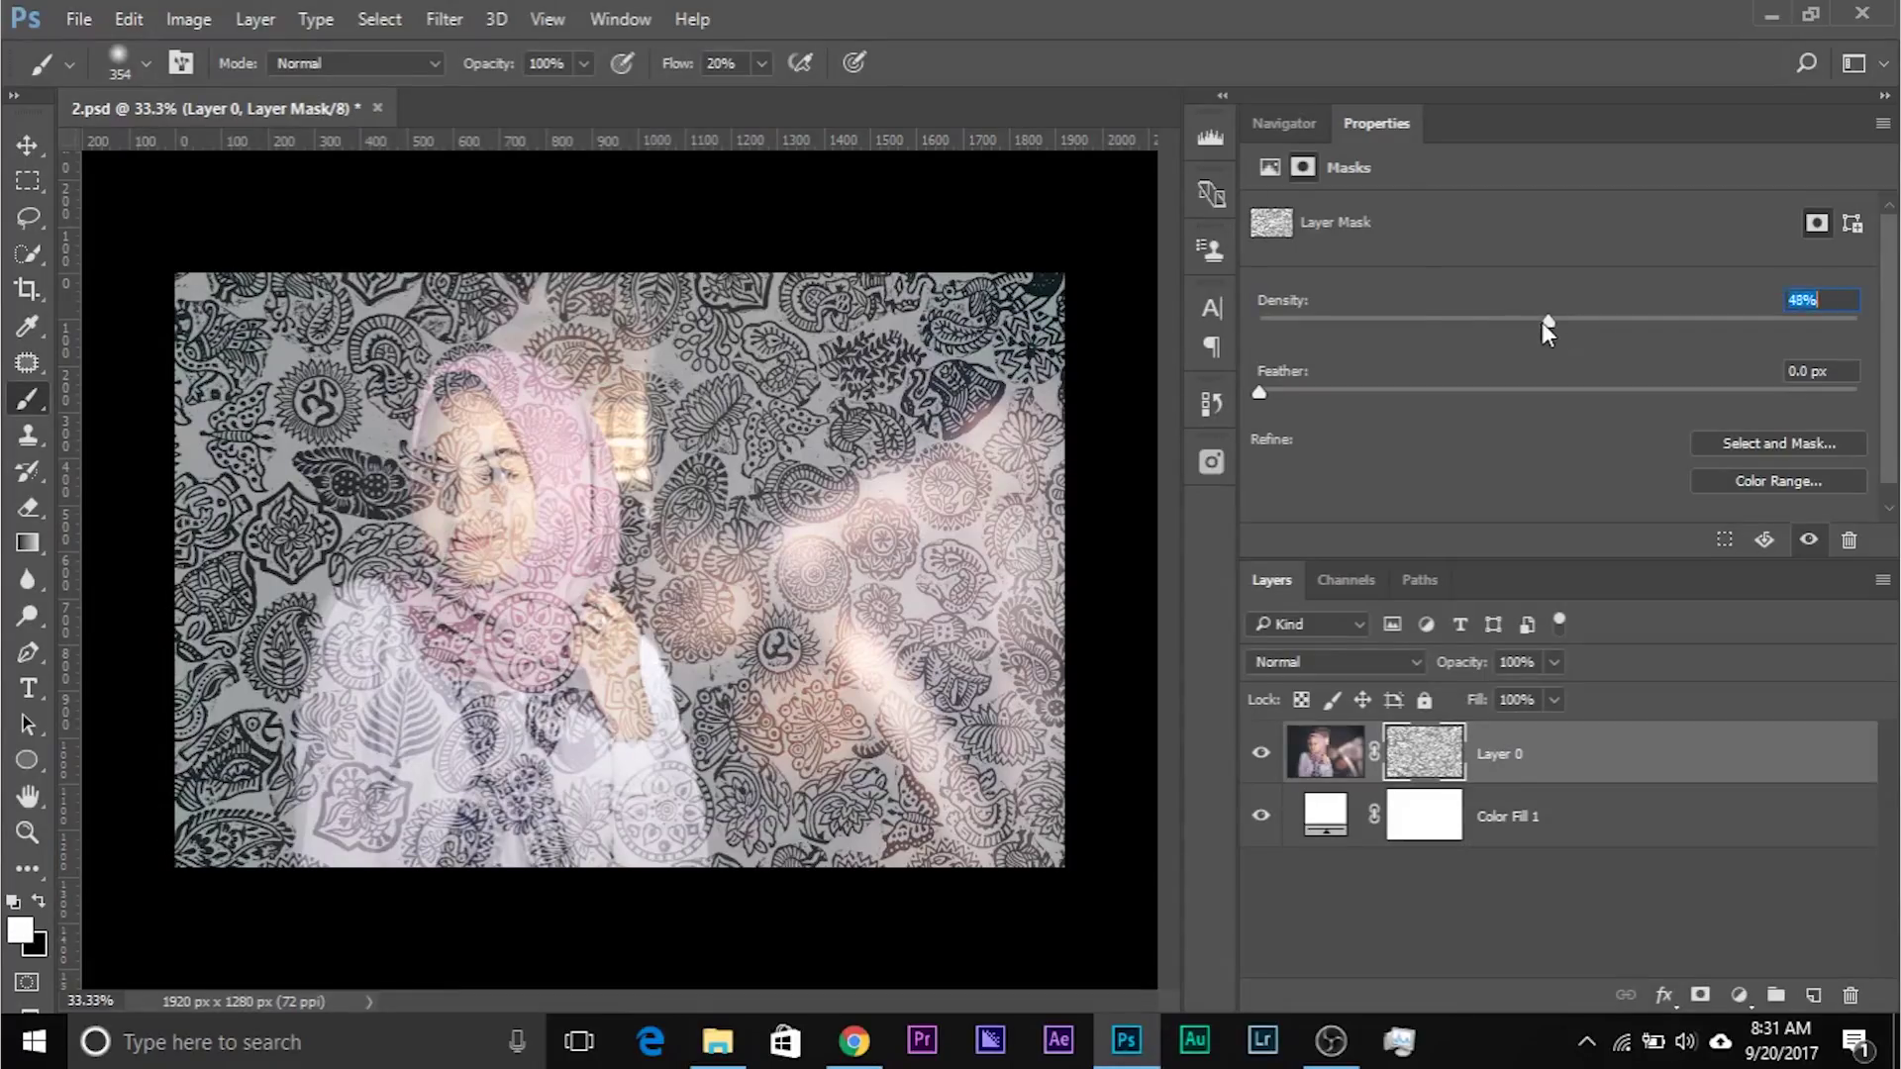
# Set the density of Layer 0's mask to 30% in Properties.
pyautogui.moveTo(1542, 320); pyautogui.dragTo(1412, 317)
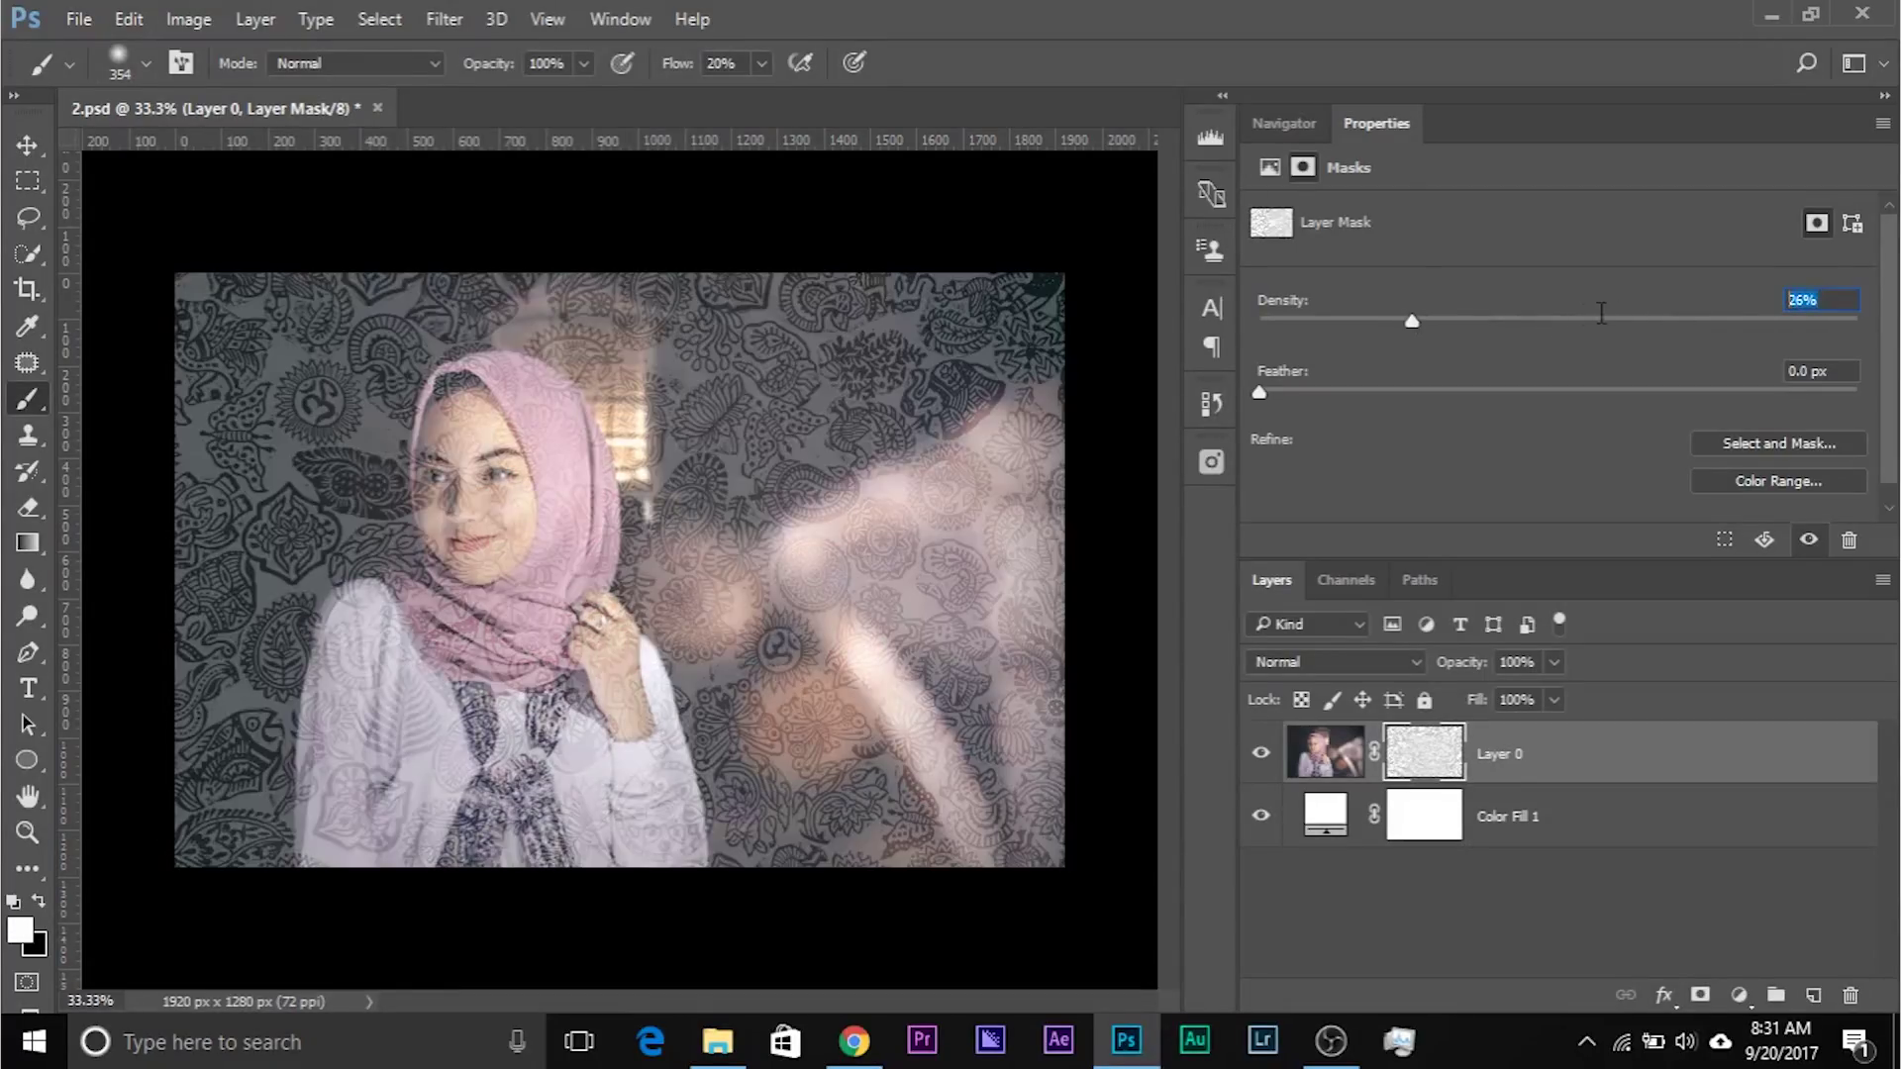
pyautogui.write('30')
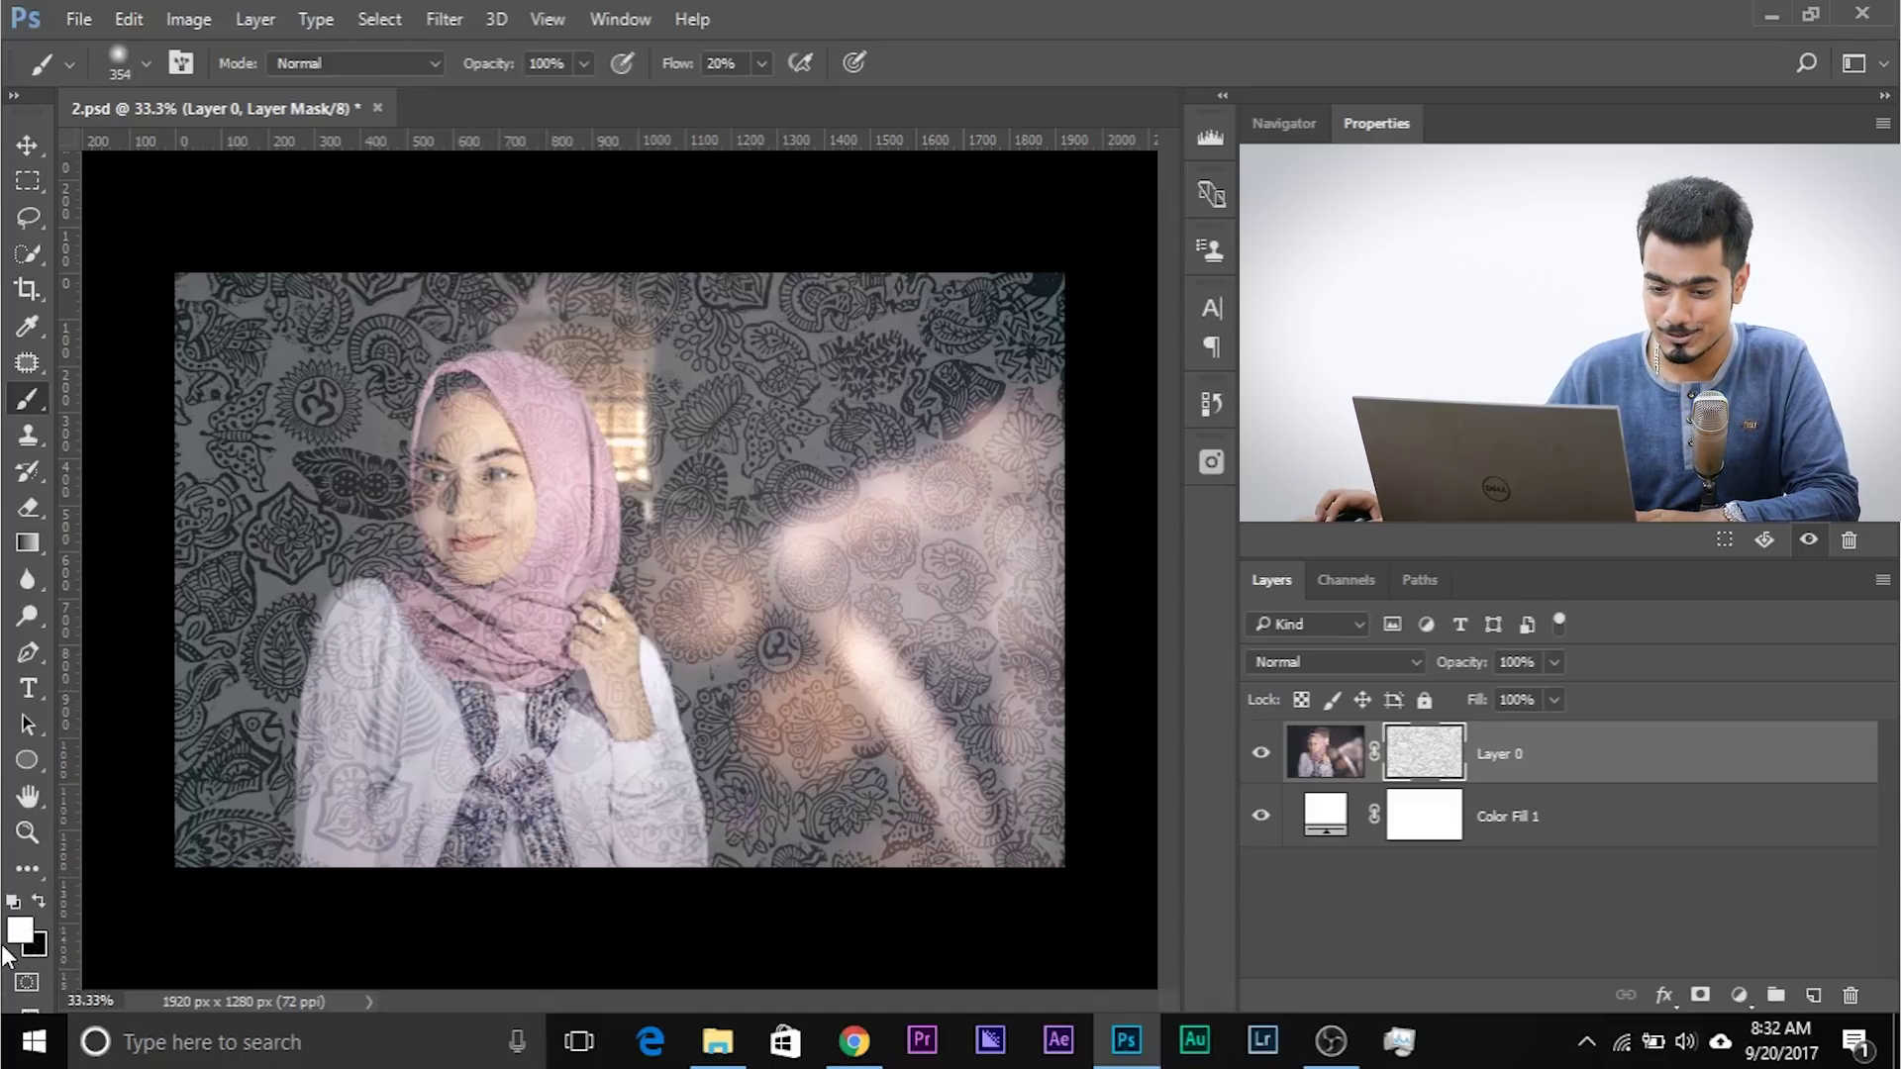
# With an enlarged brush at 20% flow, paint the pattern off the woman's face and clothing.
pyautogui.moveTo(450, 554); pyautogui.dragTo(463, 550)
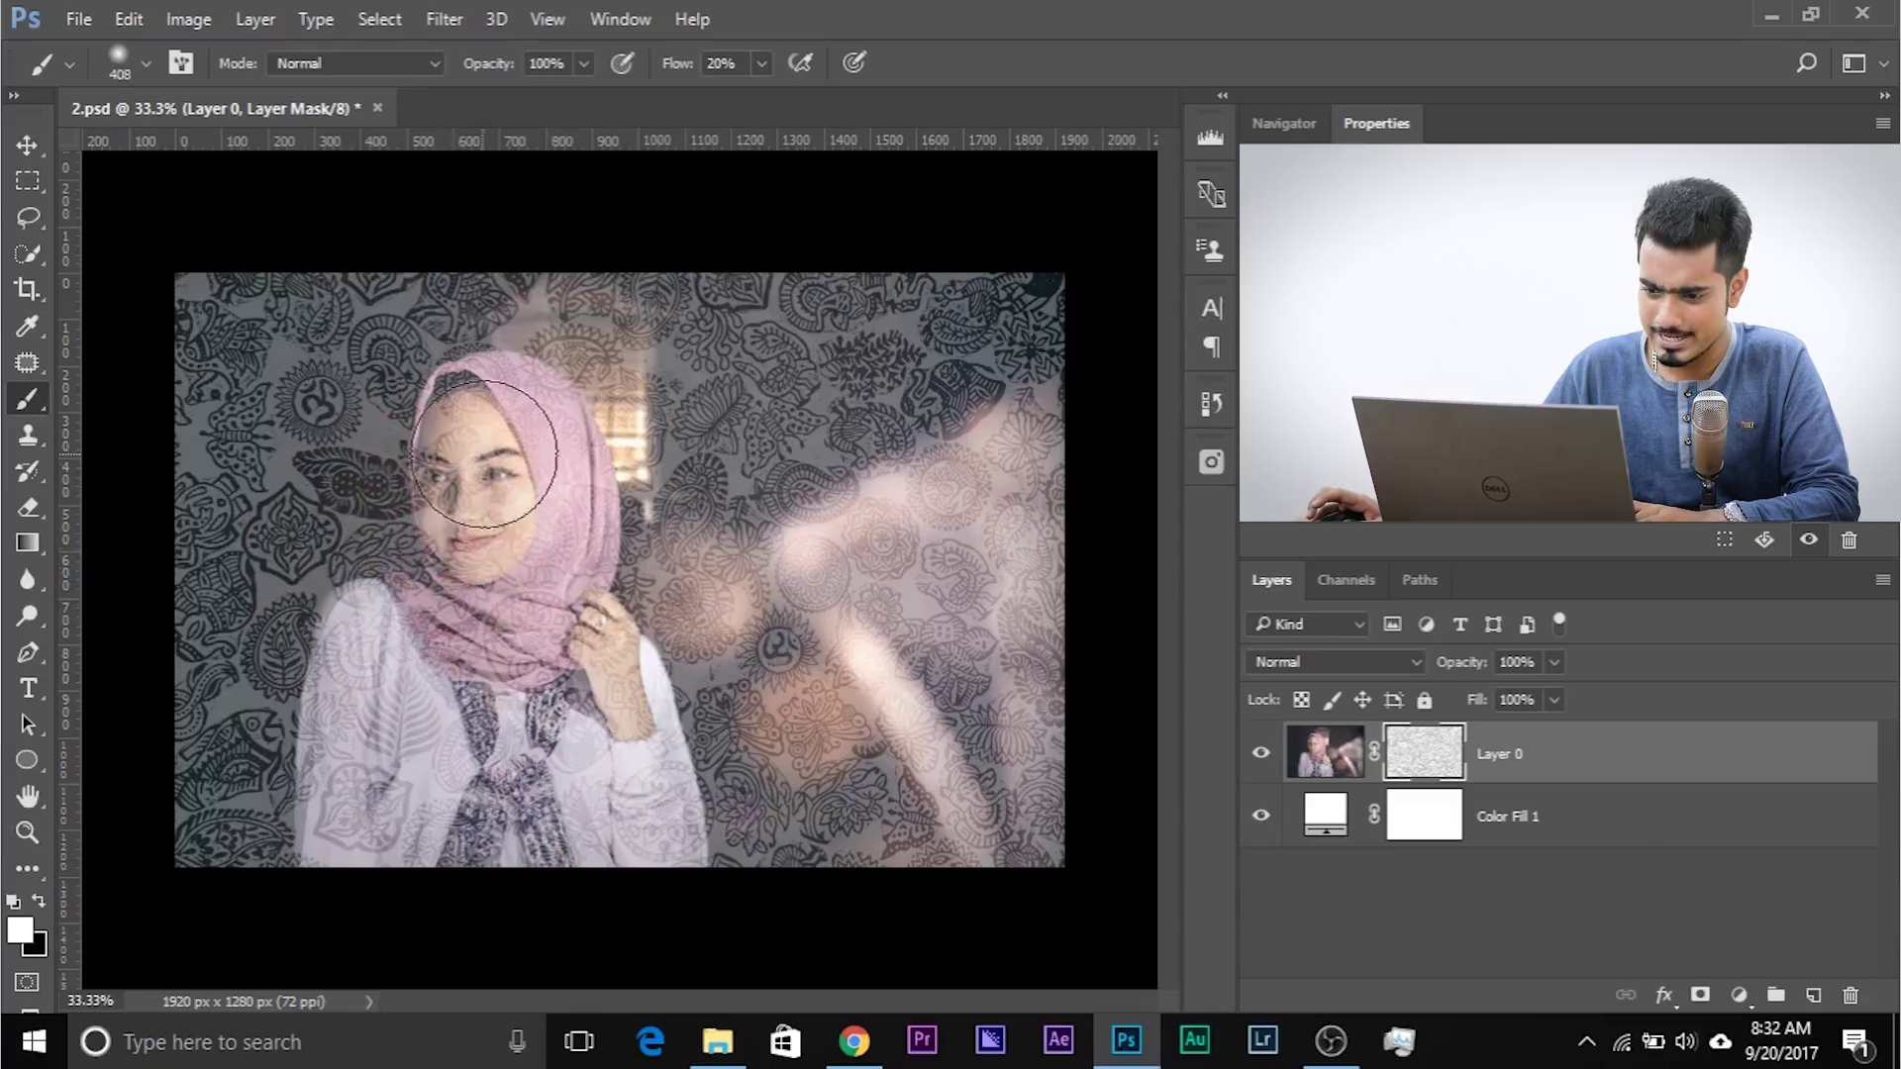
pyautogui.moveTo(440, 501); pyautogui.dragTo(463, 503)
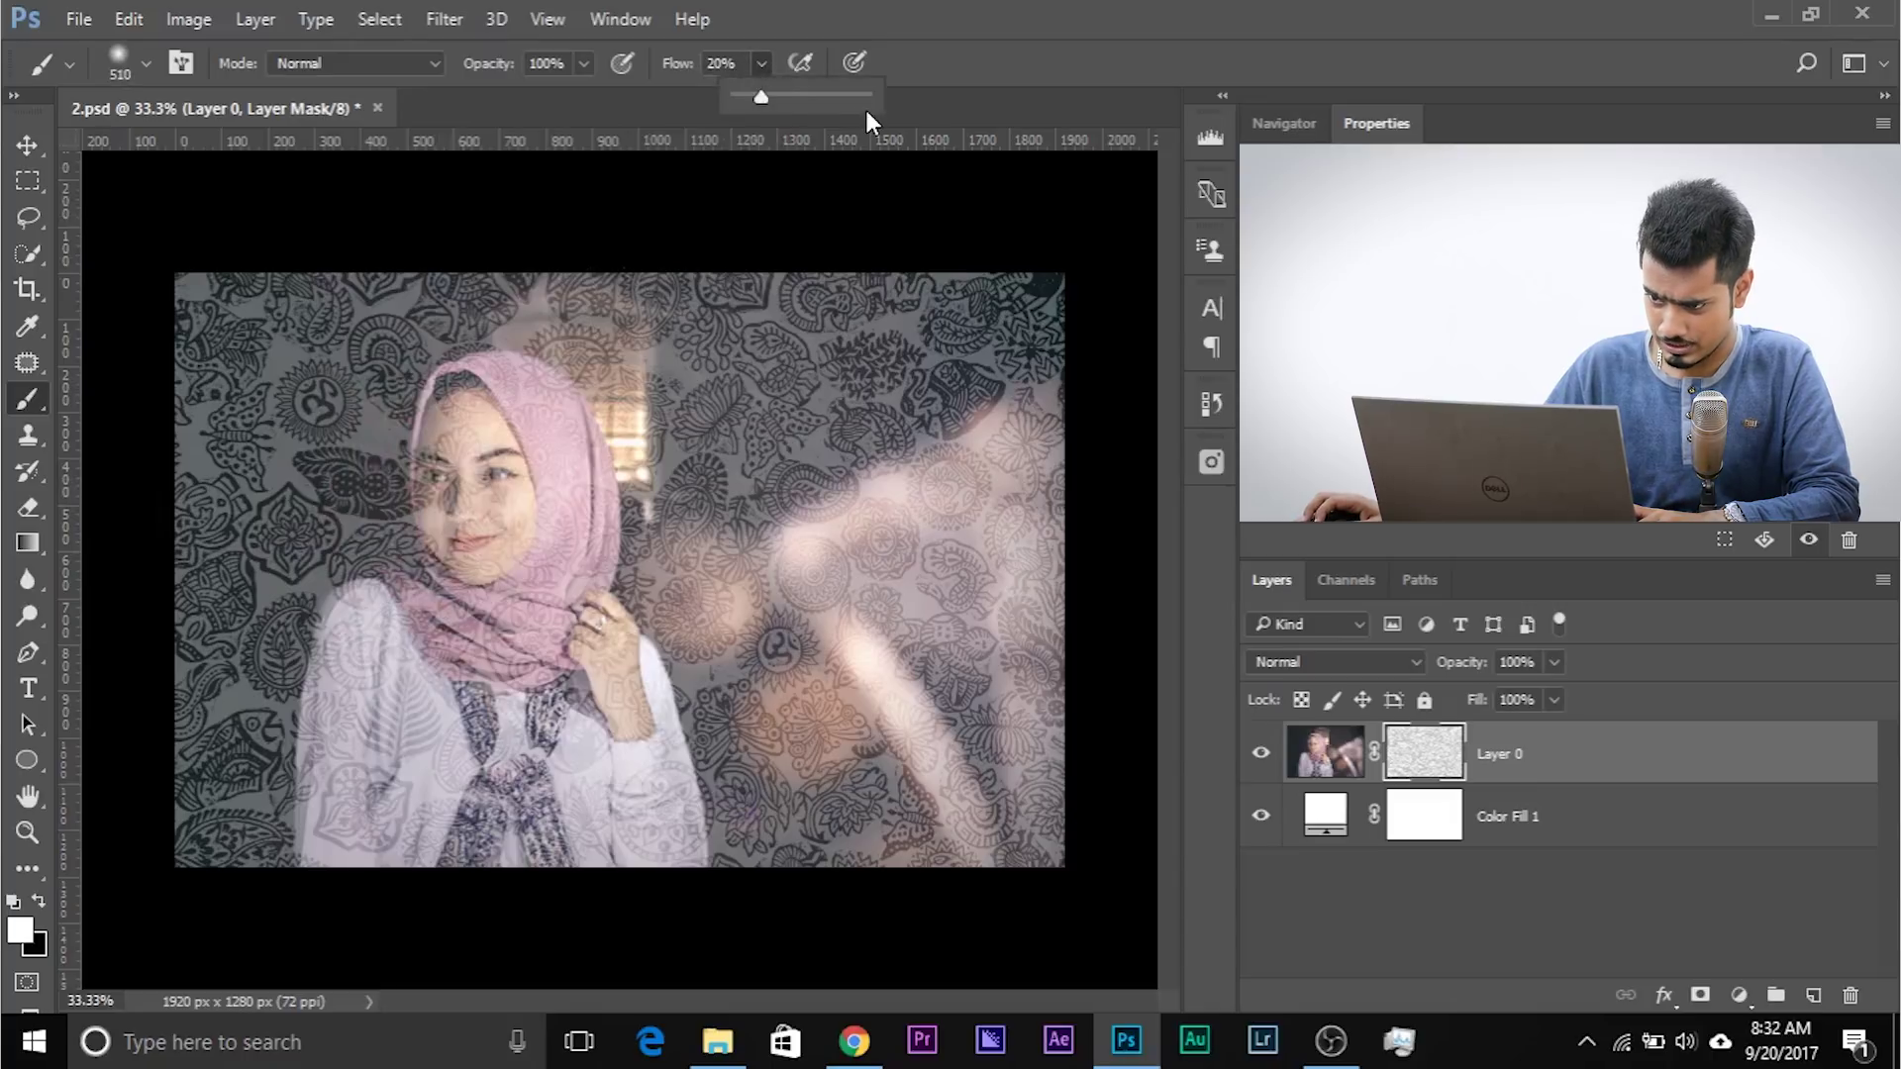
pyautogui.moveTo(877, 97); pyautogui.dragTo(764, 103)
pyautogui.write('20')
pyautogui.press('Return')
pyautogui.moveTo(491, 495)
pyautogui.mouseDown()
pyautogui.moveTo(346, 564)
pyautogui.moveTo(336, 693)
pyautogui.moveTo(366, 623)
pyautogui.moveTo(338, 723)
pyautogui.moveTo(338, 698)
pyautogui.moveTo(475, 643)
pyautogui.moveTo(552, 740)
pyautogui.mouseUp()
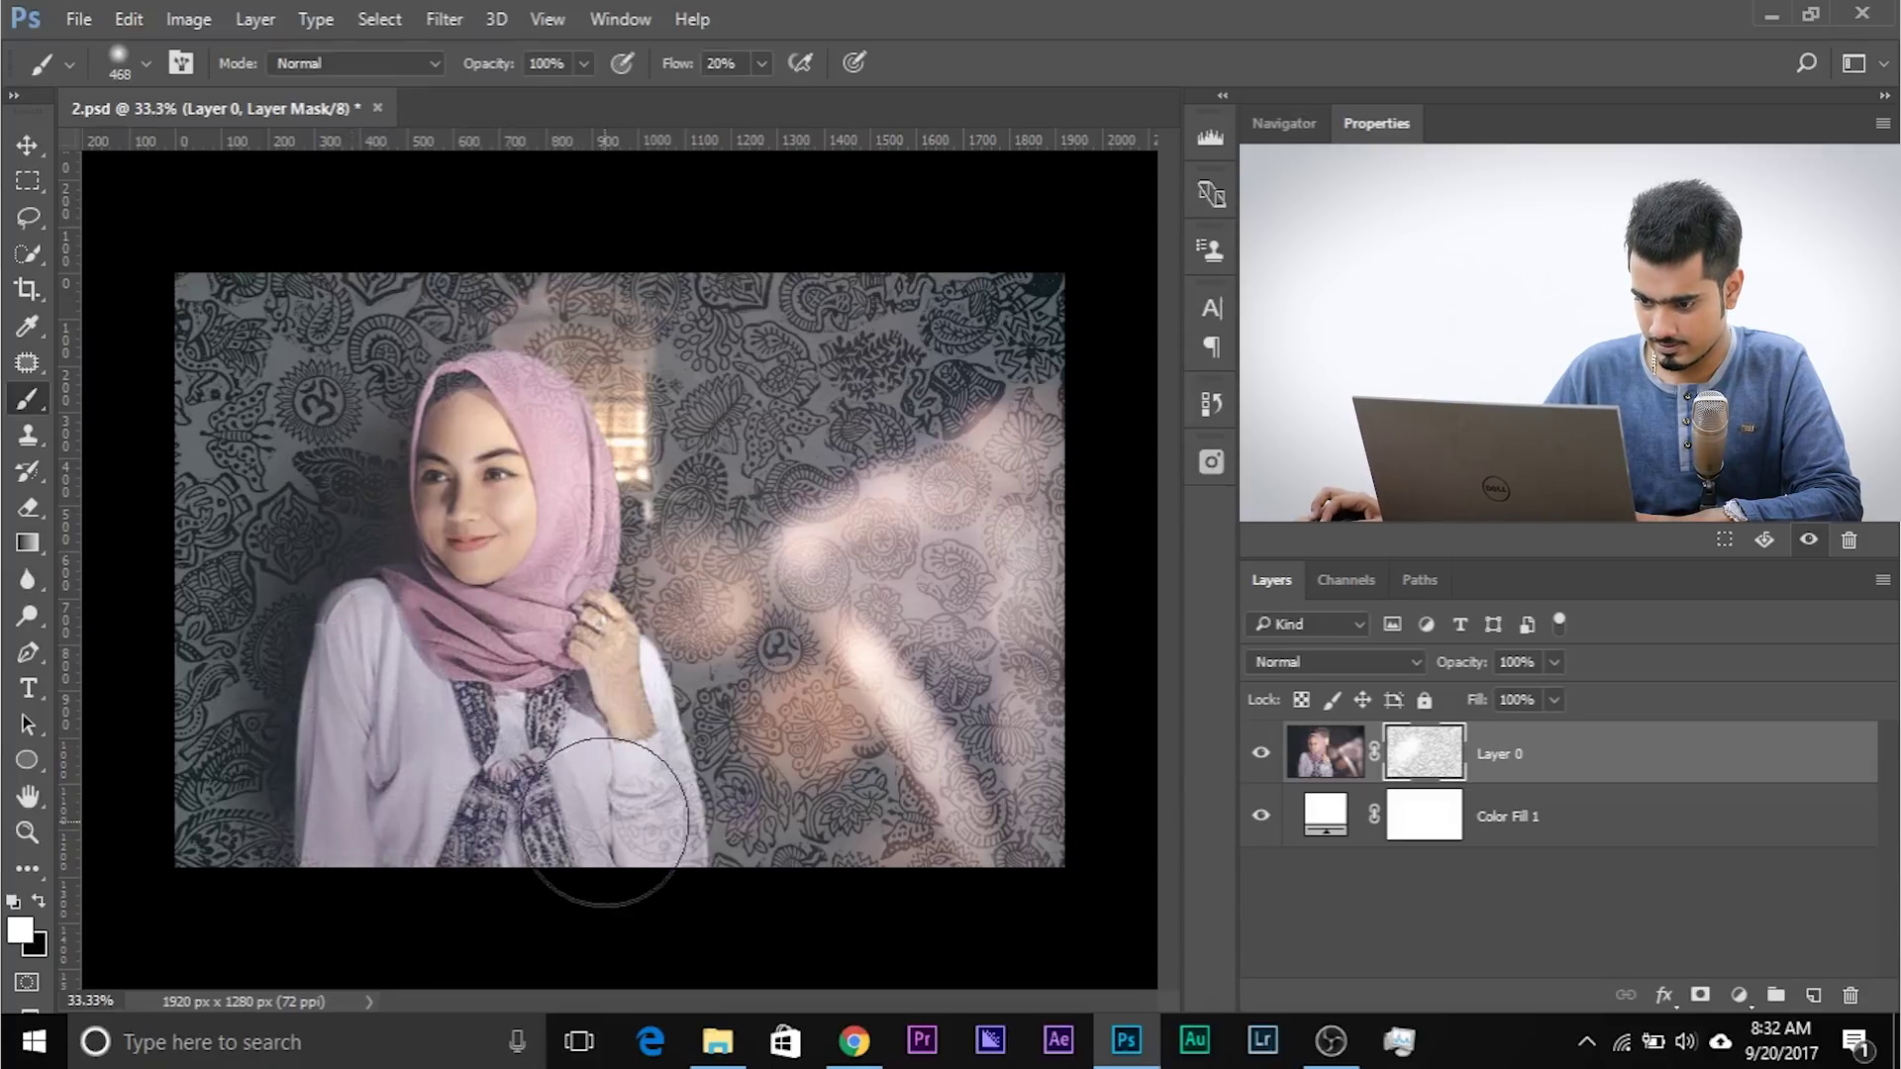
pyautogui.moveTo(551, 805); pyautogui.dragTo(489, 806)
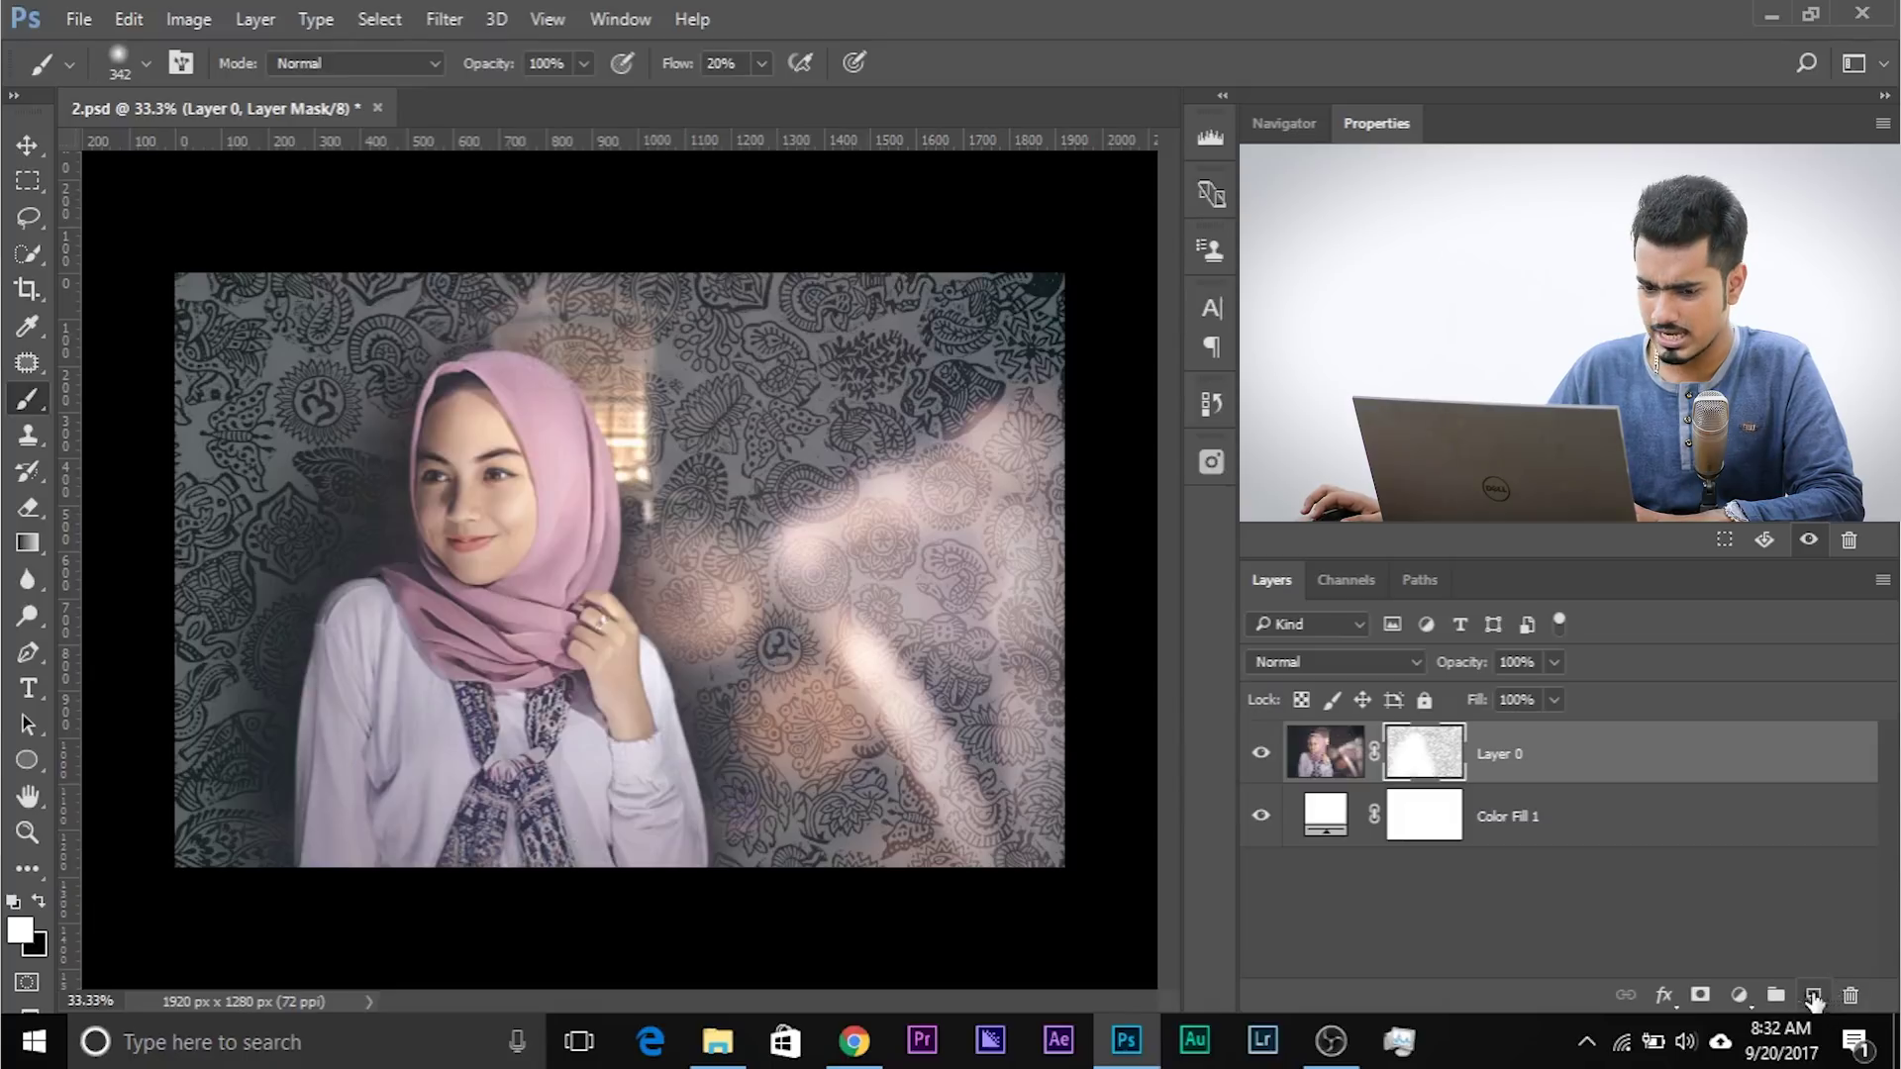
# Type the word 'Style' in white on the canvas.
pyautogui.click(29, 690)
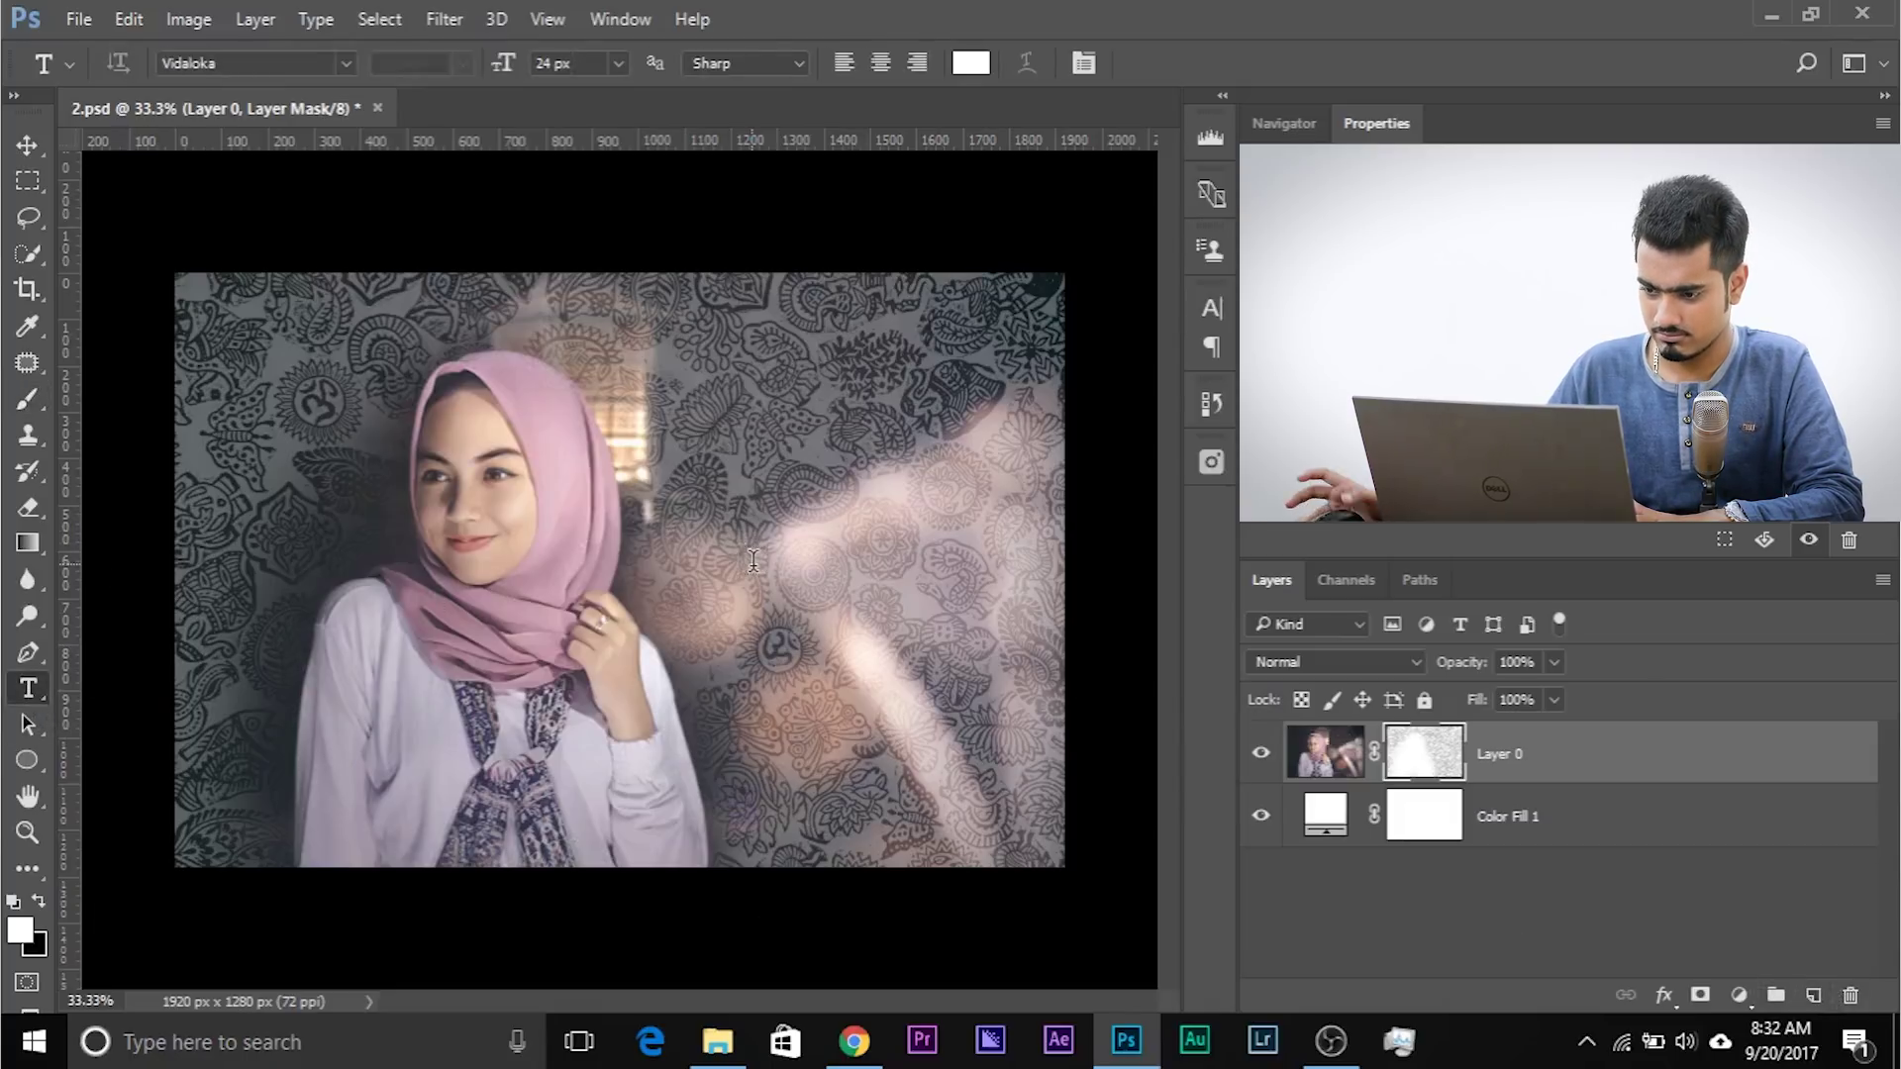
pyautogui.click(752, 561)
pyautogui.write('Hello')
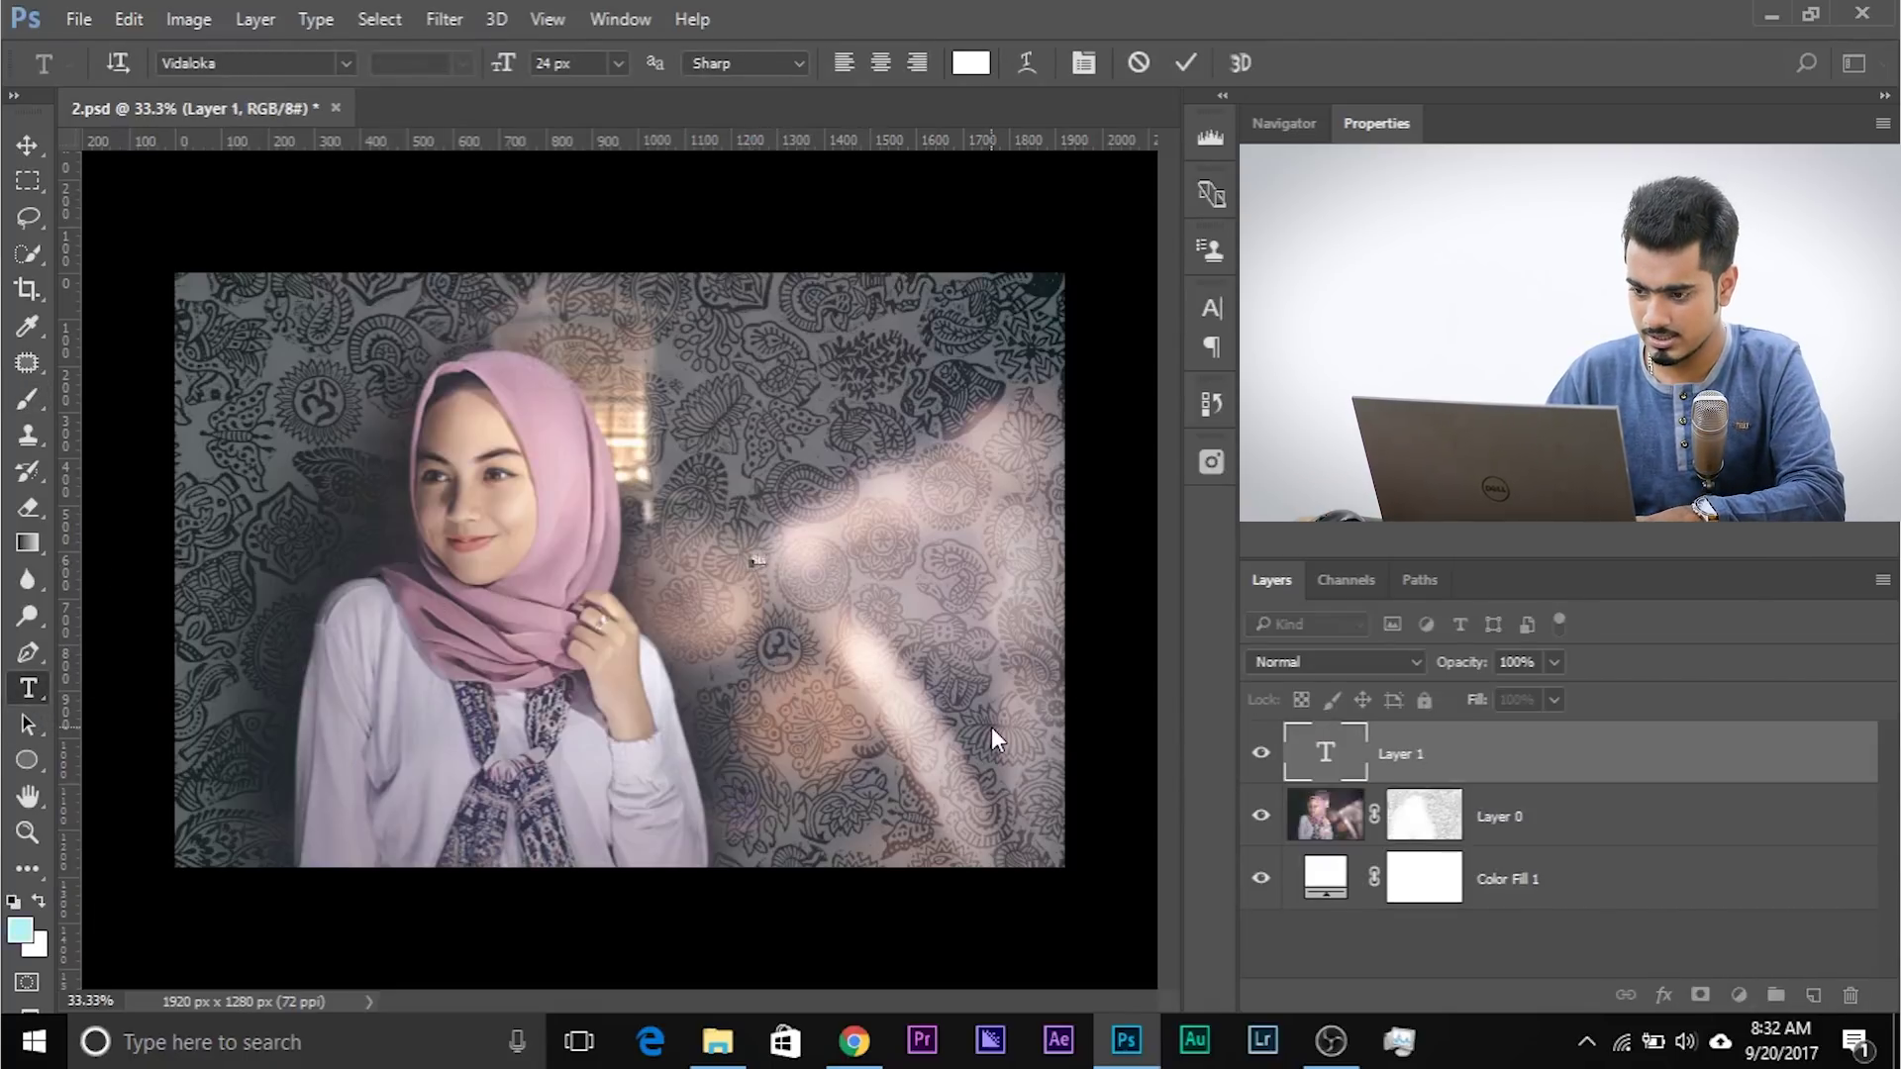
pyautogui.click(27, 145)
# Scale the Style text up greatly and position it to the right of the woman.
pyautogui.hotkey('ctrl', 't')
pyautogui.moveTo(763, 562); pyautogui.dragTo(1084, 725)
pyautogui.moveTo(1029, 648); pyautogui.dragTo(978, 586)
pyautogui.press('Return')
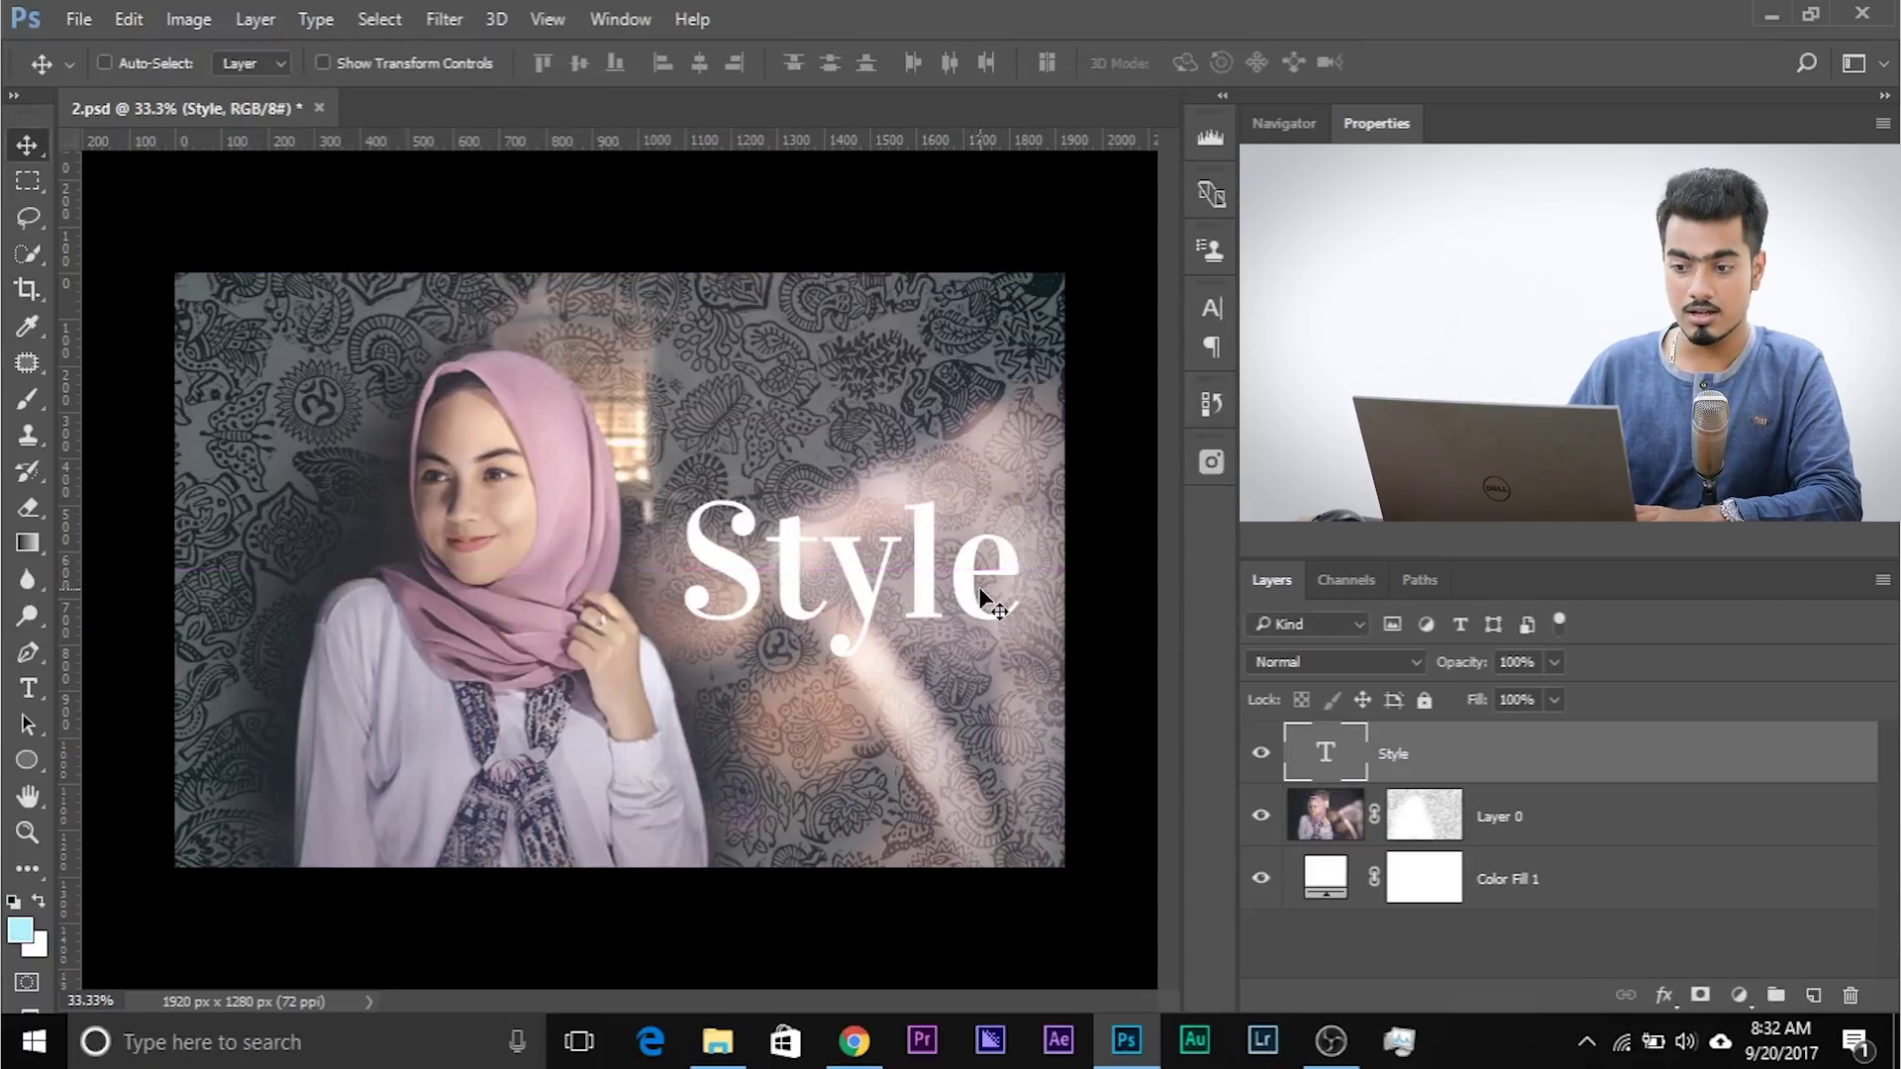